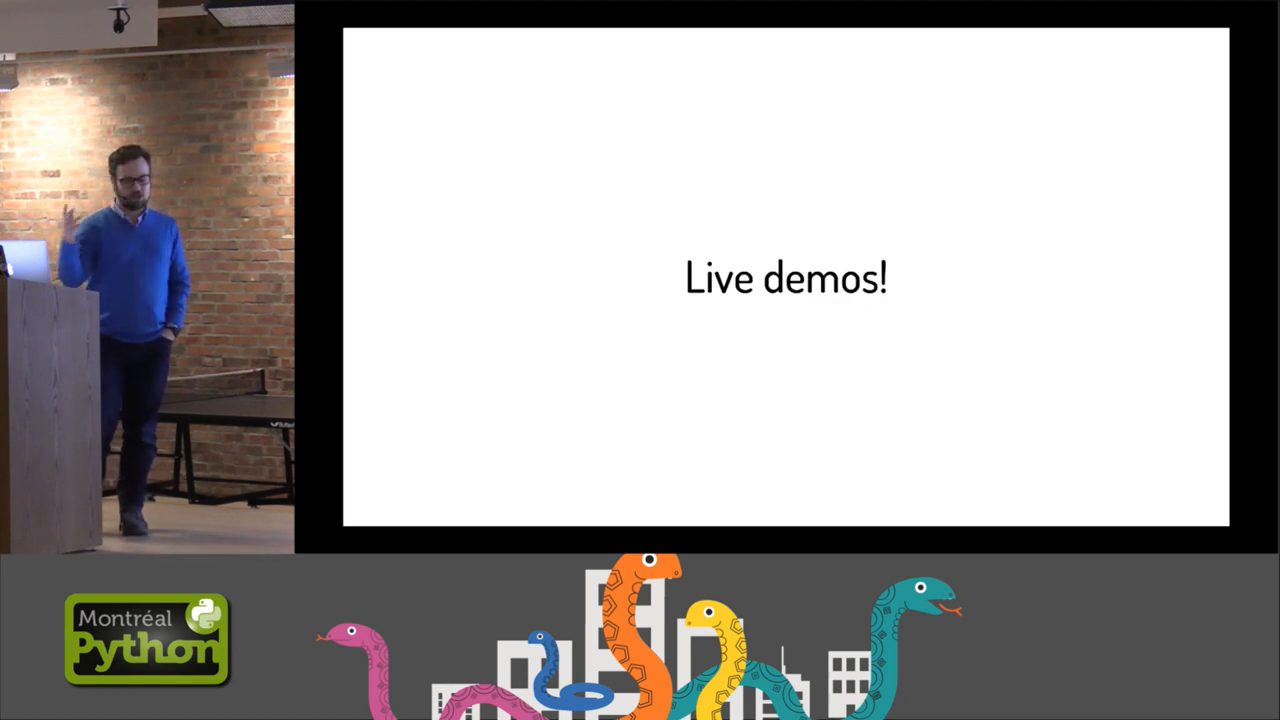
Leave the slideshow, import plotly_express as px, load px.data.tips() and show tips.head()
key("Escape")
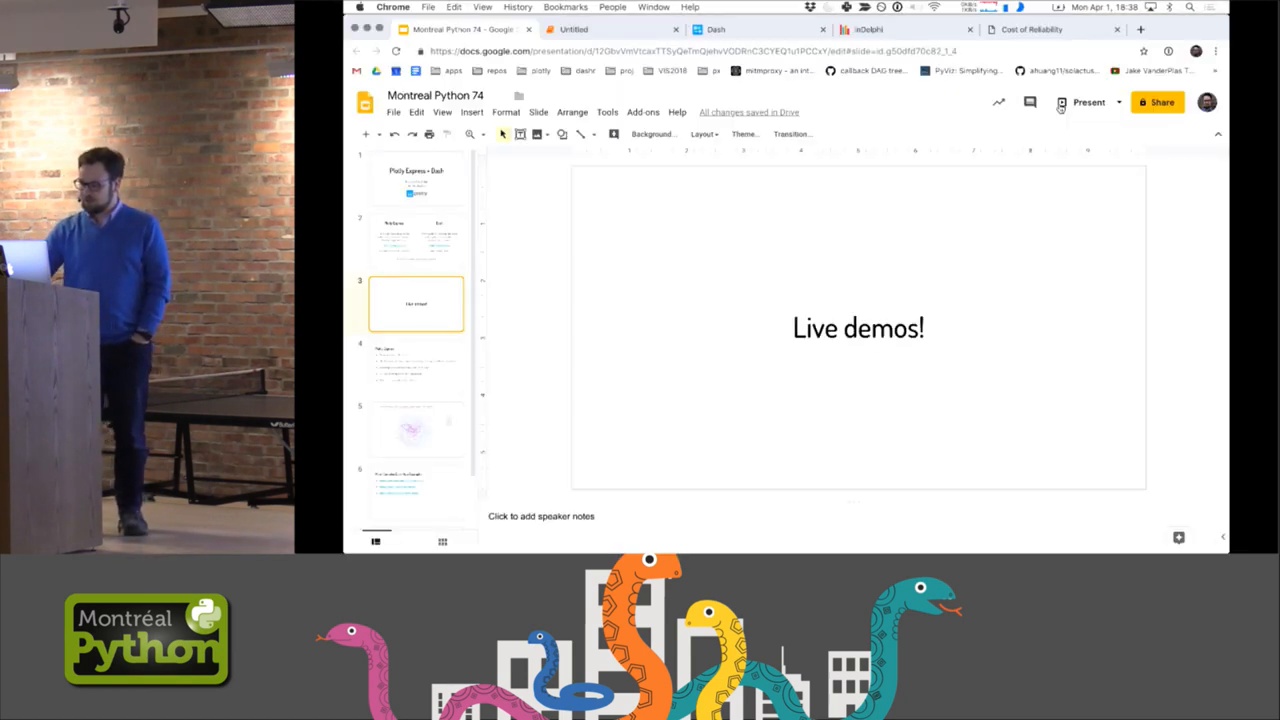
left_click(578, 31)
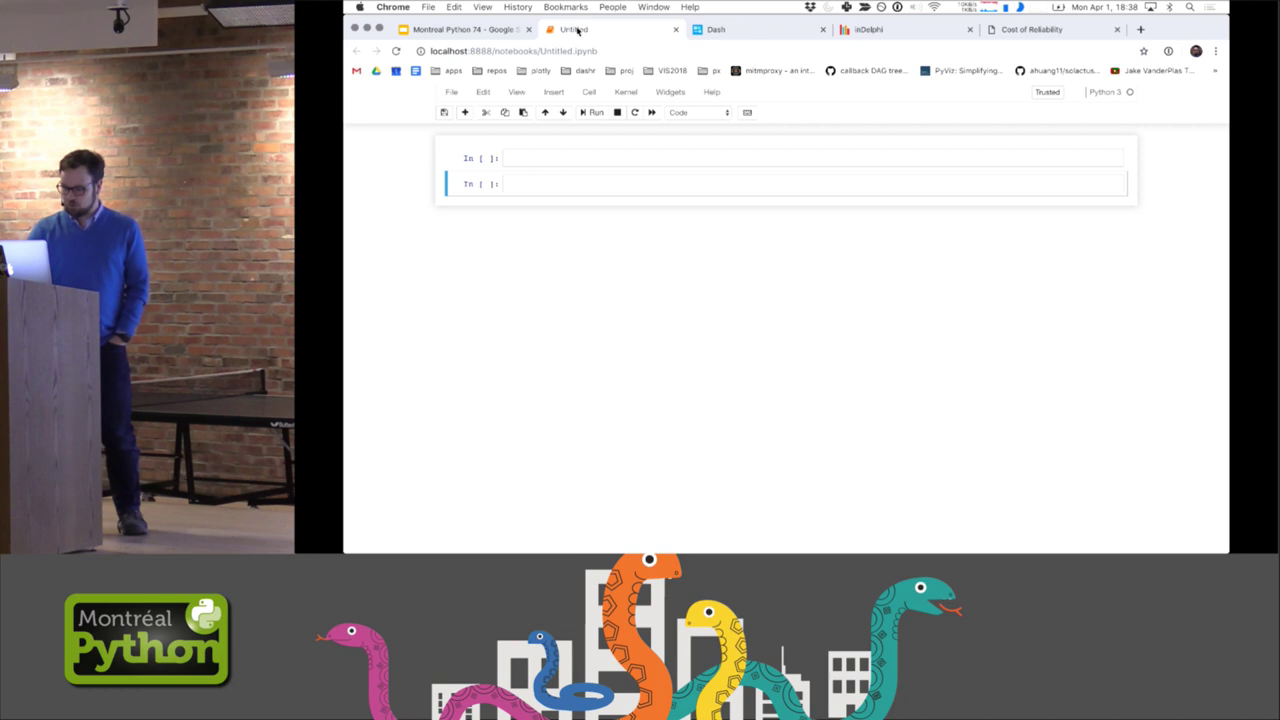
left_click(544, 148)
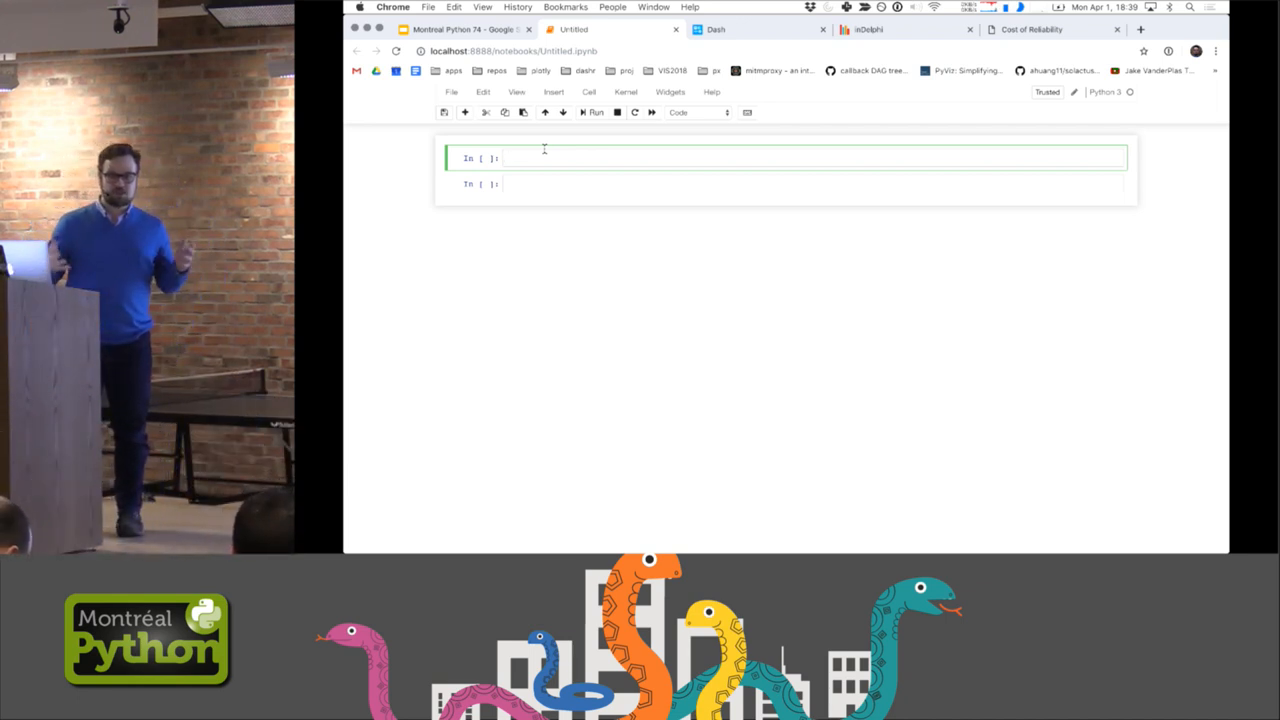
type("import plotly_express as px")
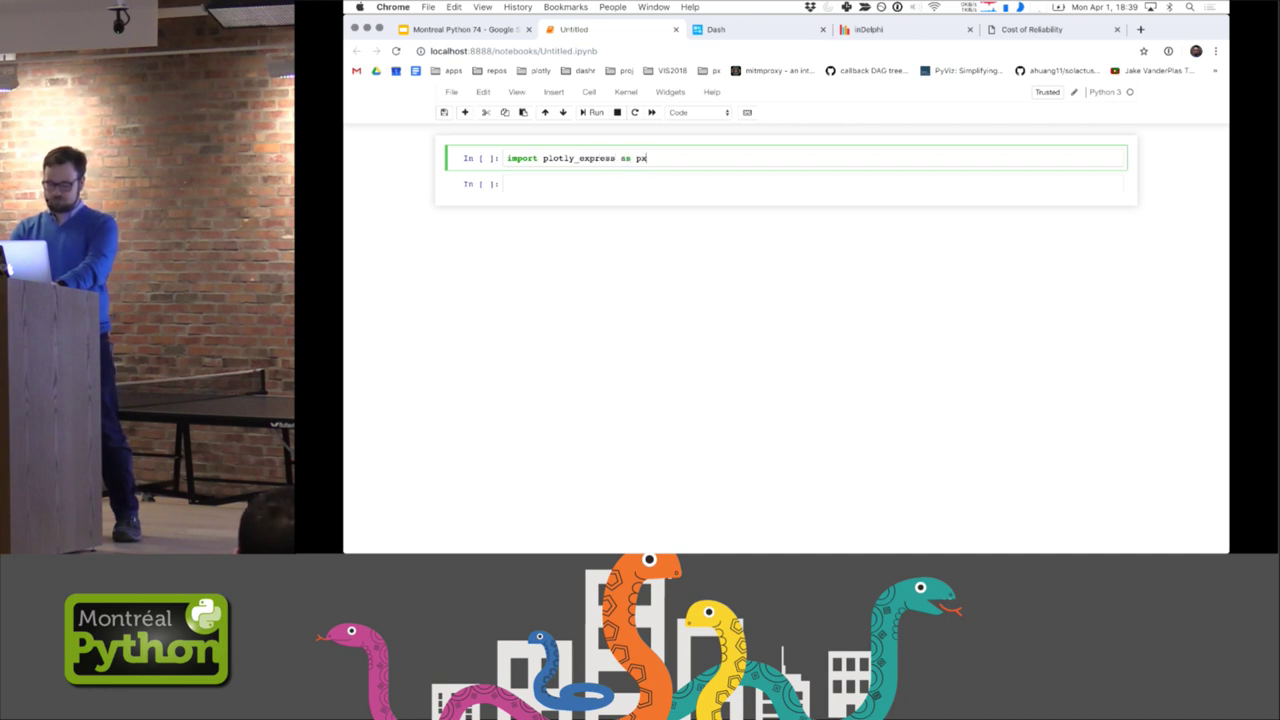
key("shift+Return")
type("tips = px.data.tips")
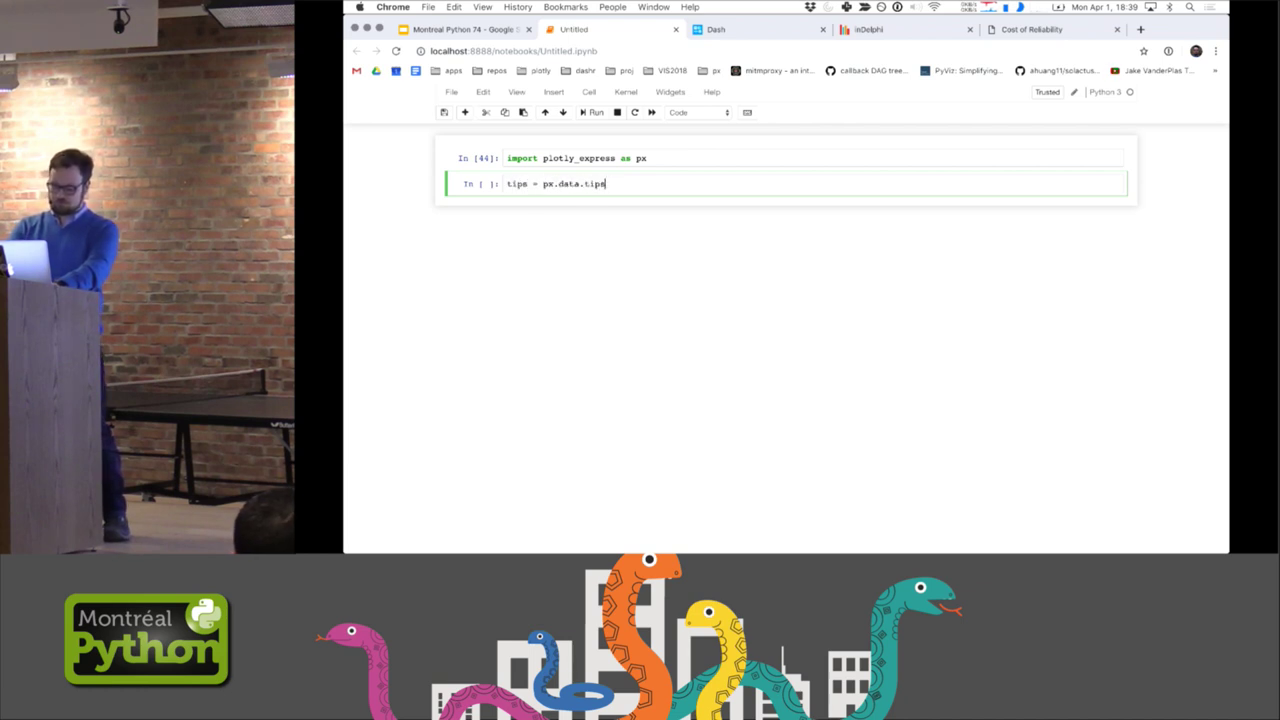
type("()")
key("shift+Return")
type("tips.head()")
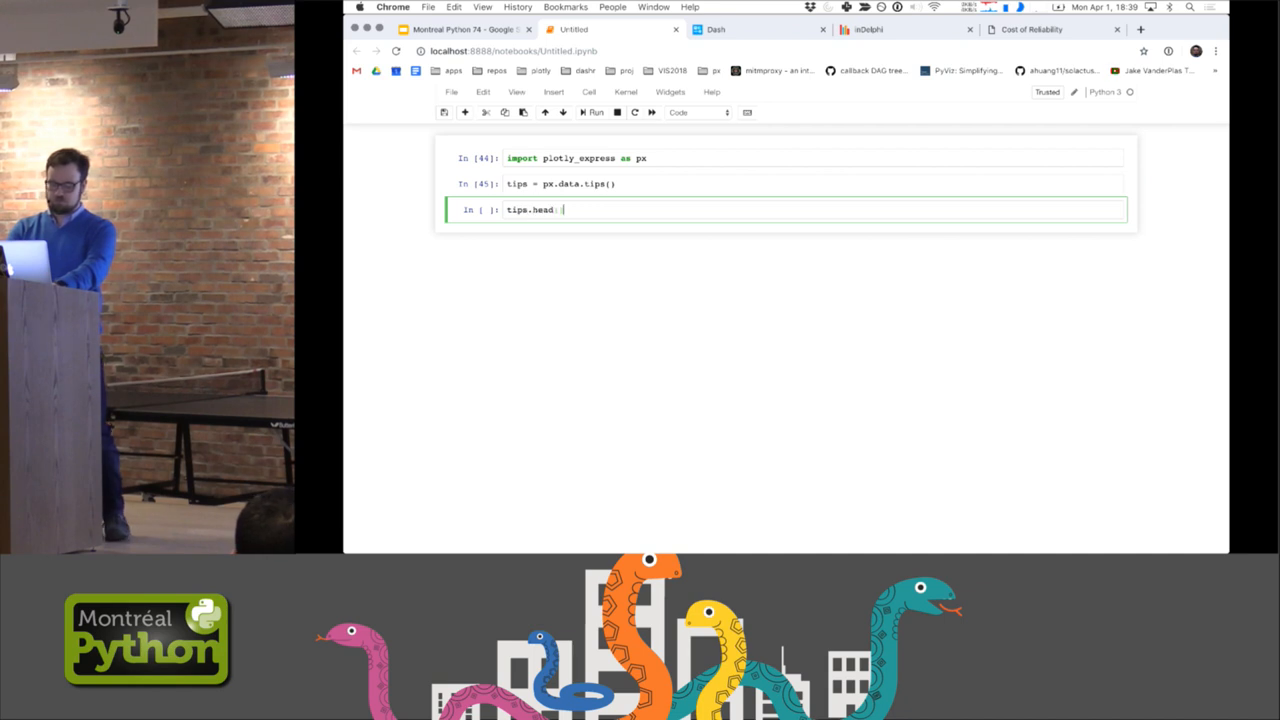
key("shift+Return")
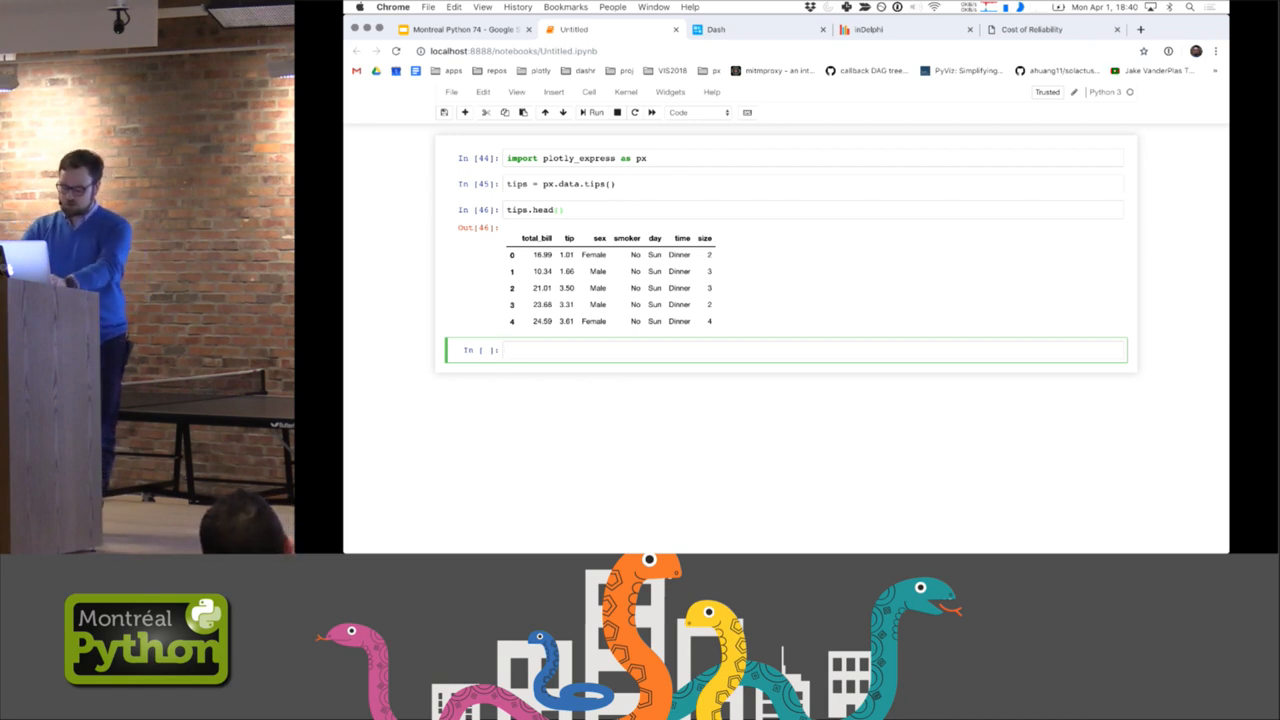
type("px.scatter(")
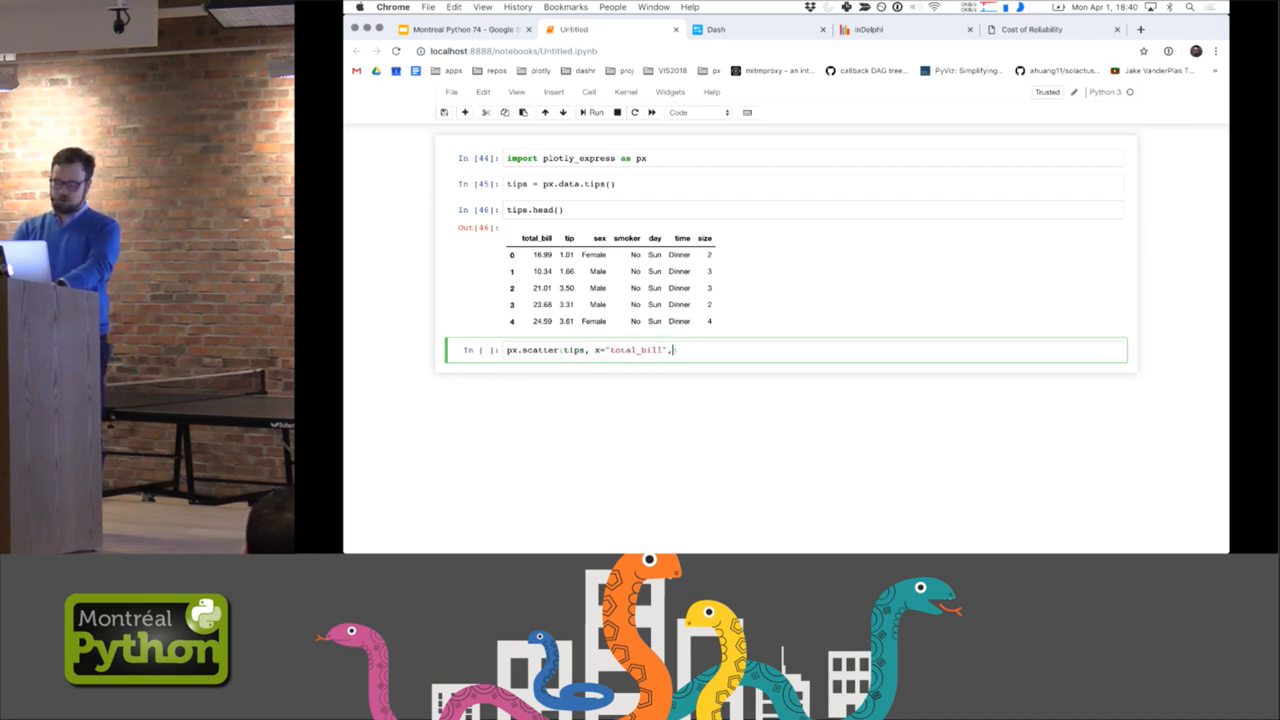
type("tip")
Run px.scatter(tips, x="total_bill", y="tip"), zoom into the upper-right points, then reset the view
key("shift+Return")
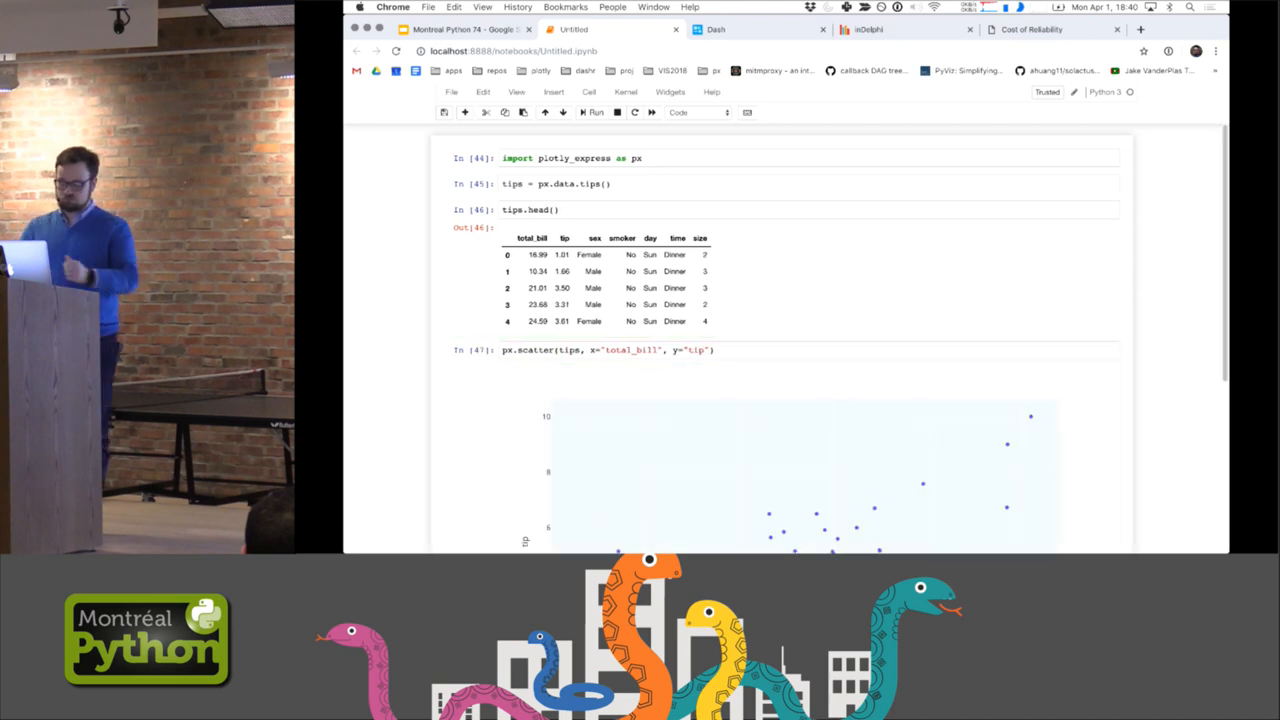
scroll(785, 340, "up", 2)
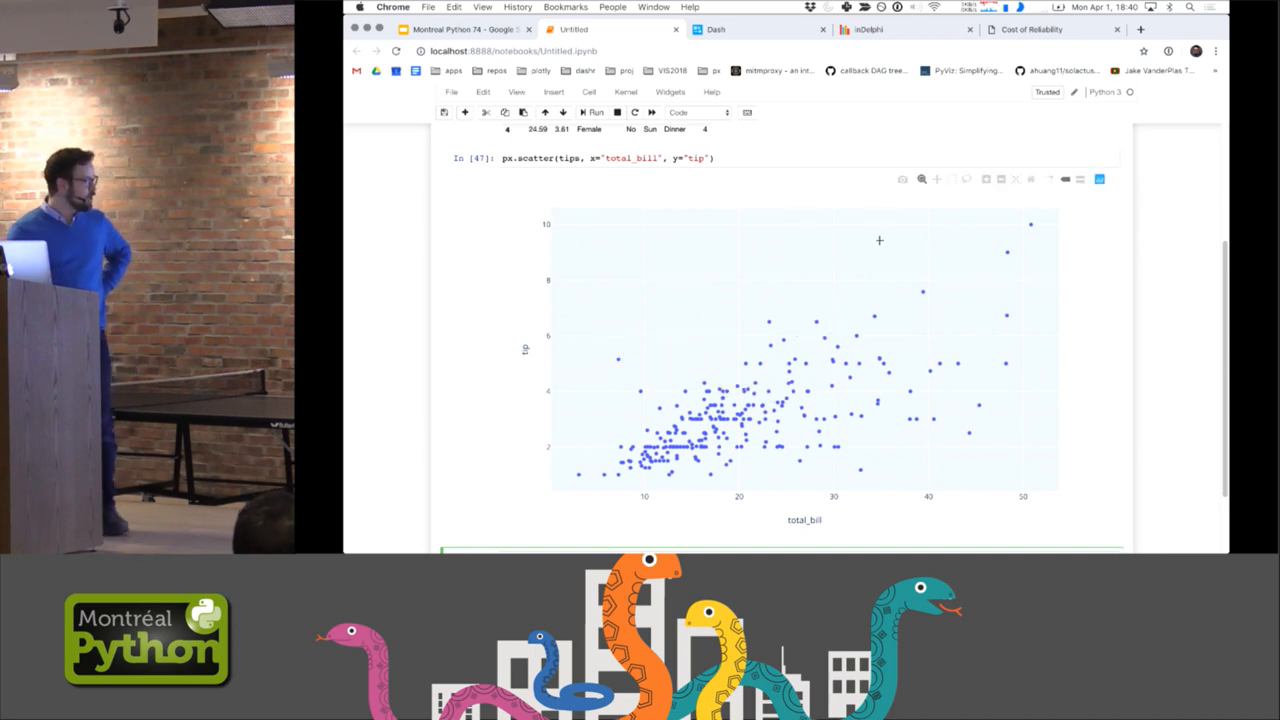
right_click(872, 312)
left_click(771, 294)
left_click(854, 168)
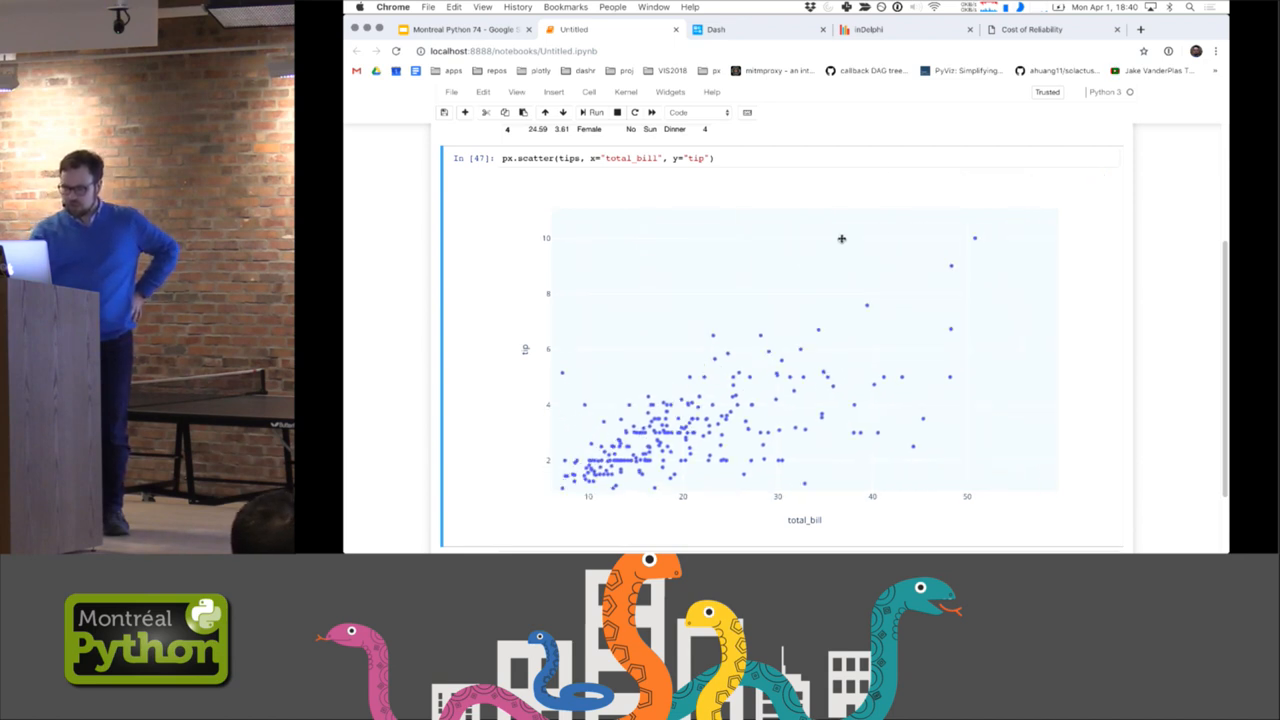
left_click_drag(845, 248, 945, 350)
double_click(908, 343)
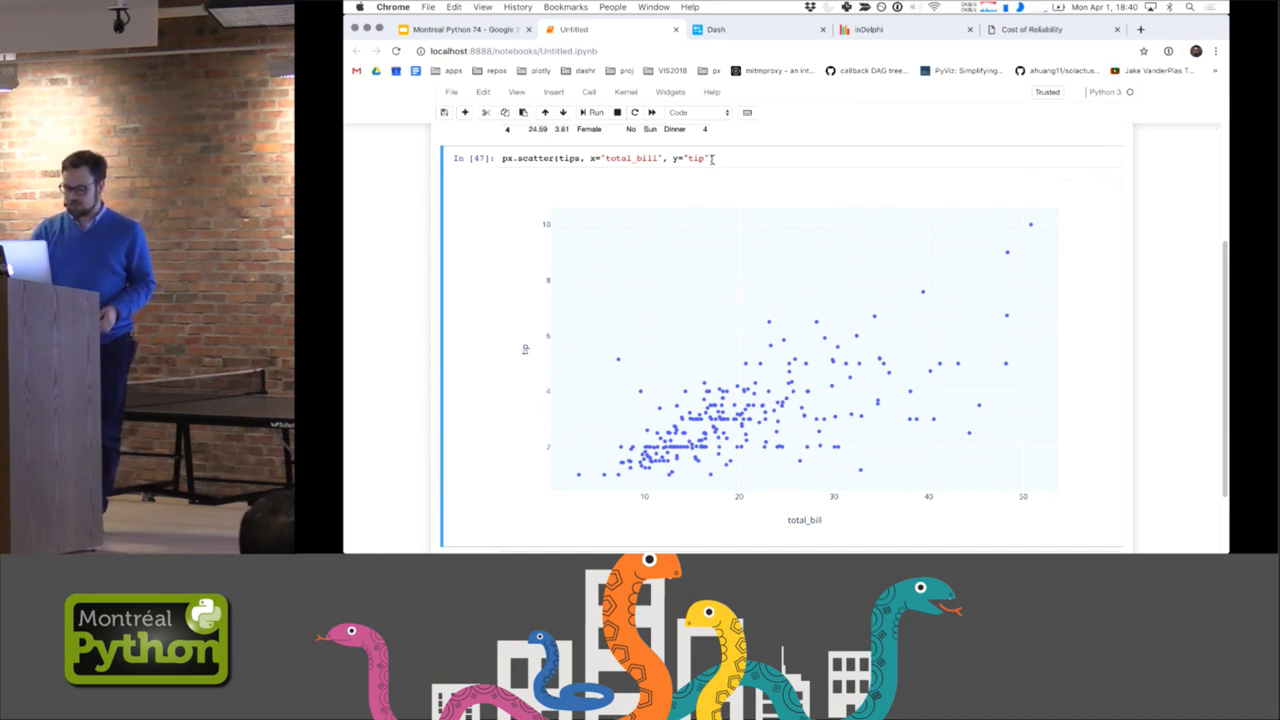
Rerun the scatter with marginal_x="box" and marginal_y="violin"
left_click(713, 158)
type(",")
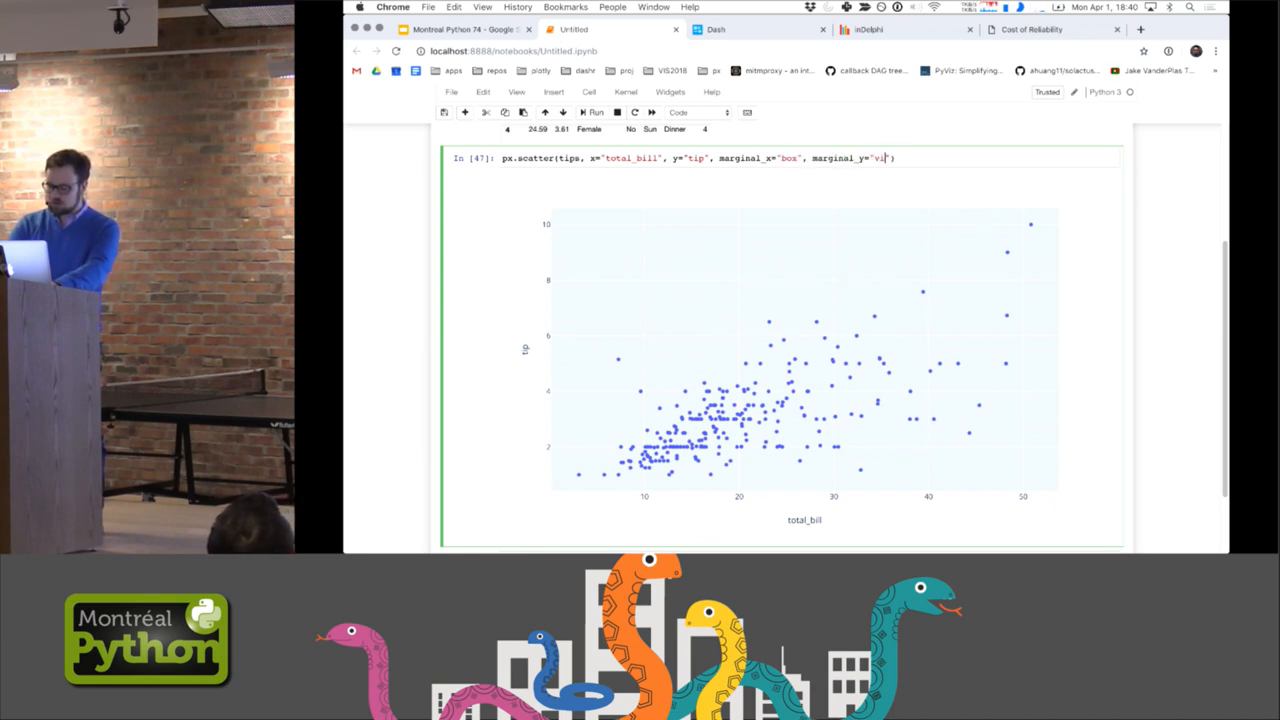
type("olin")
key("shift+Return")
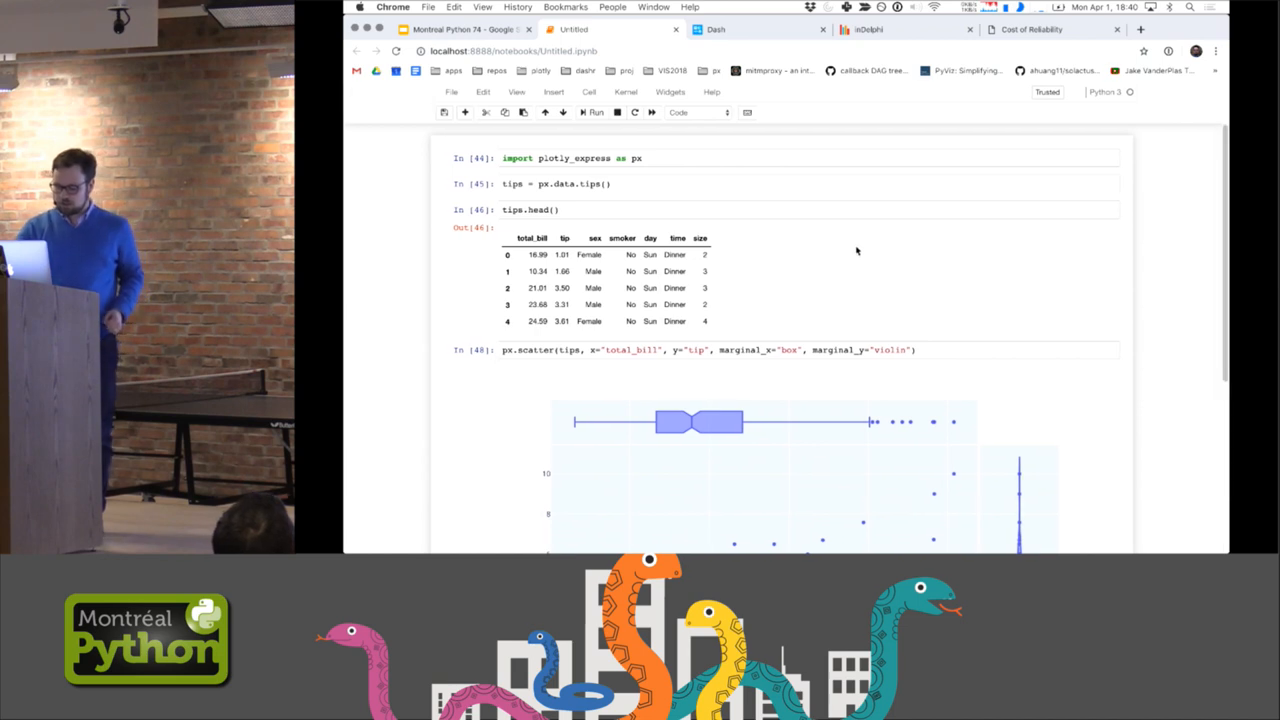
scroll(1079, 330, "down", 3)
scroll(1079, 330, "down", 1)
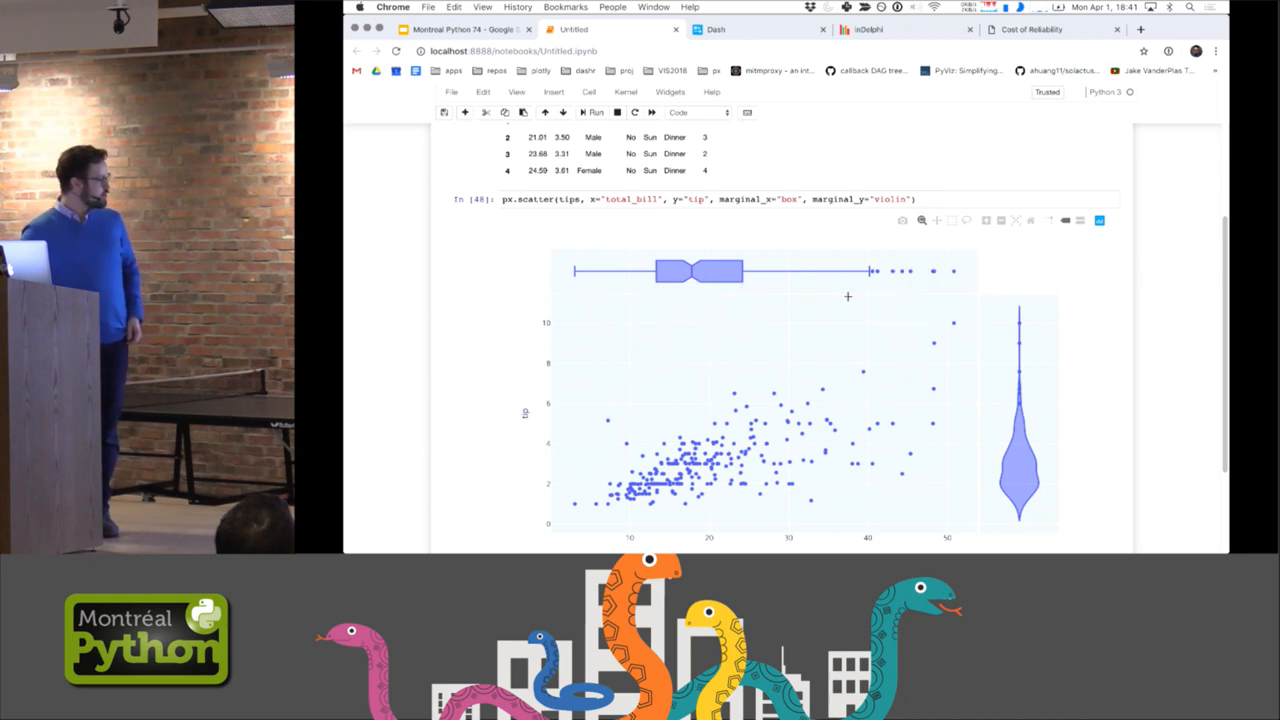
scroll(847, 295, "up", 5)
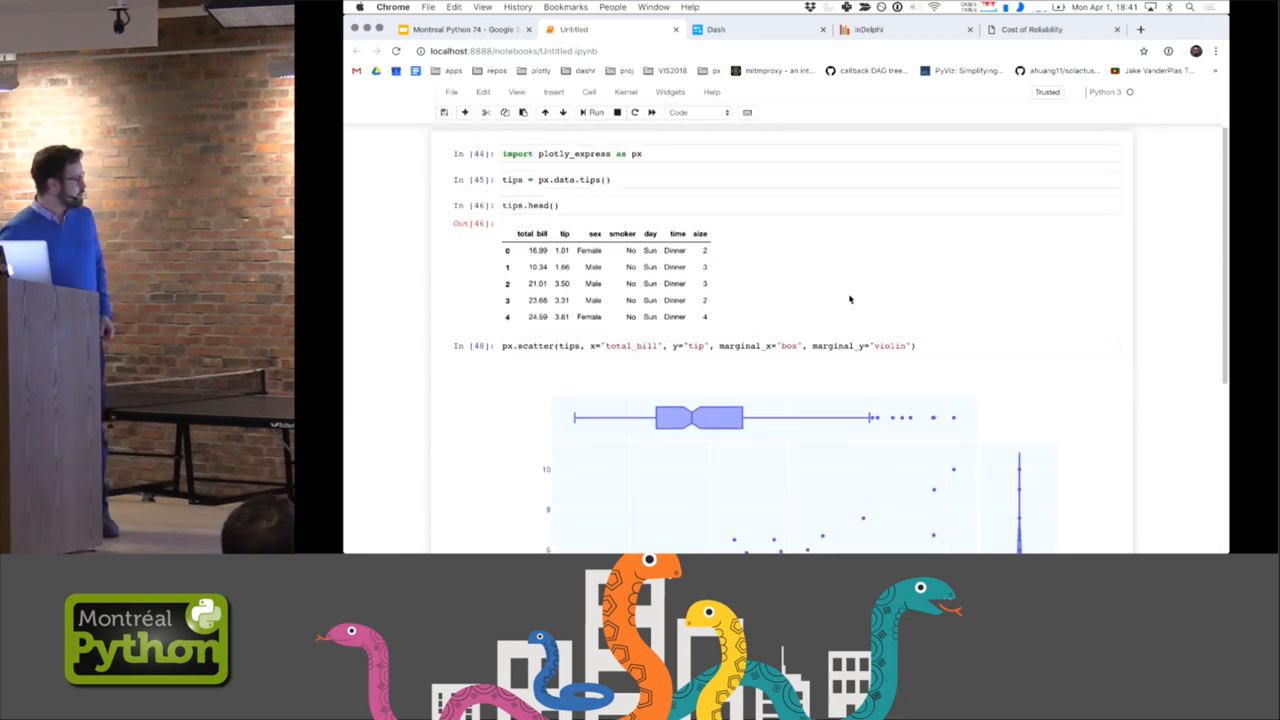
scroll(850, 298, "down", 5)
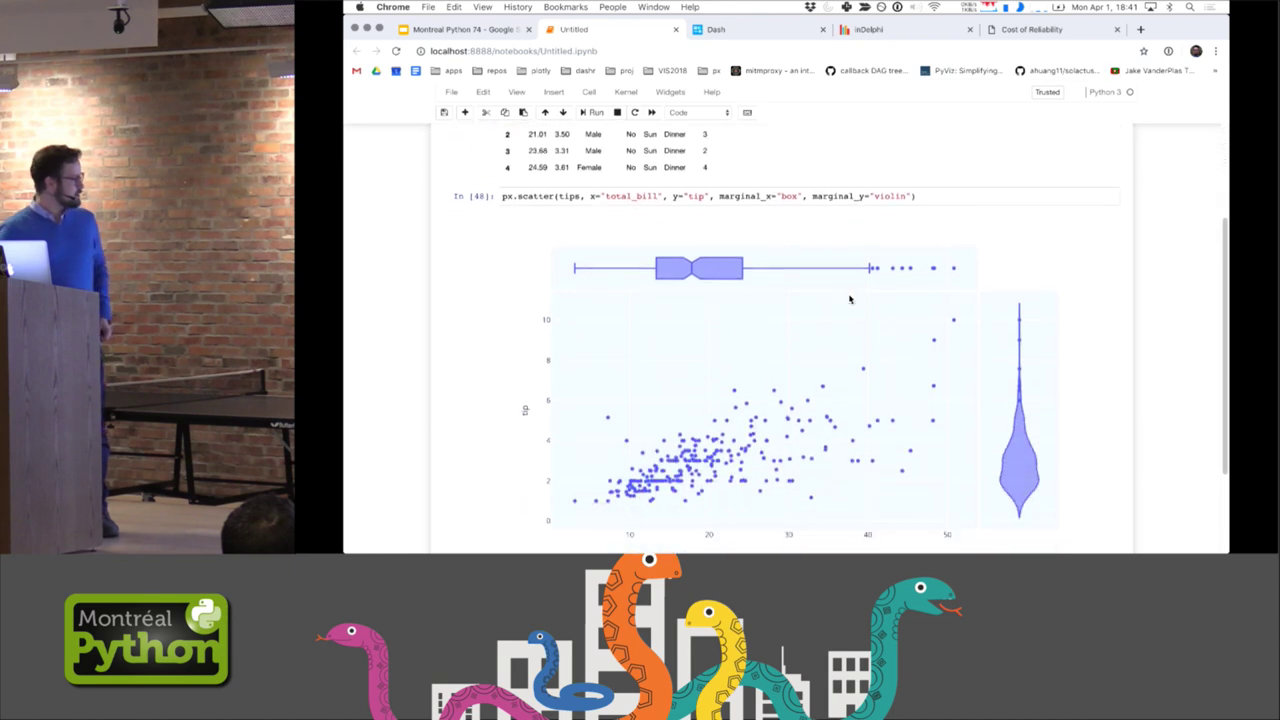
left_click(910, 191)
type(", color=\"se")
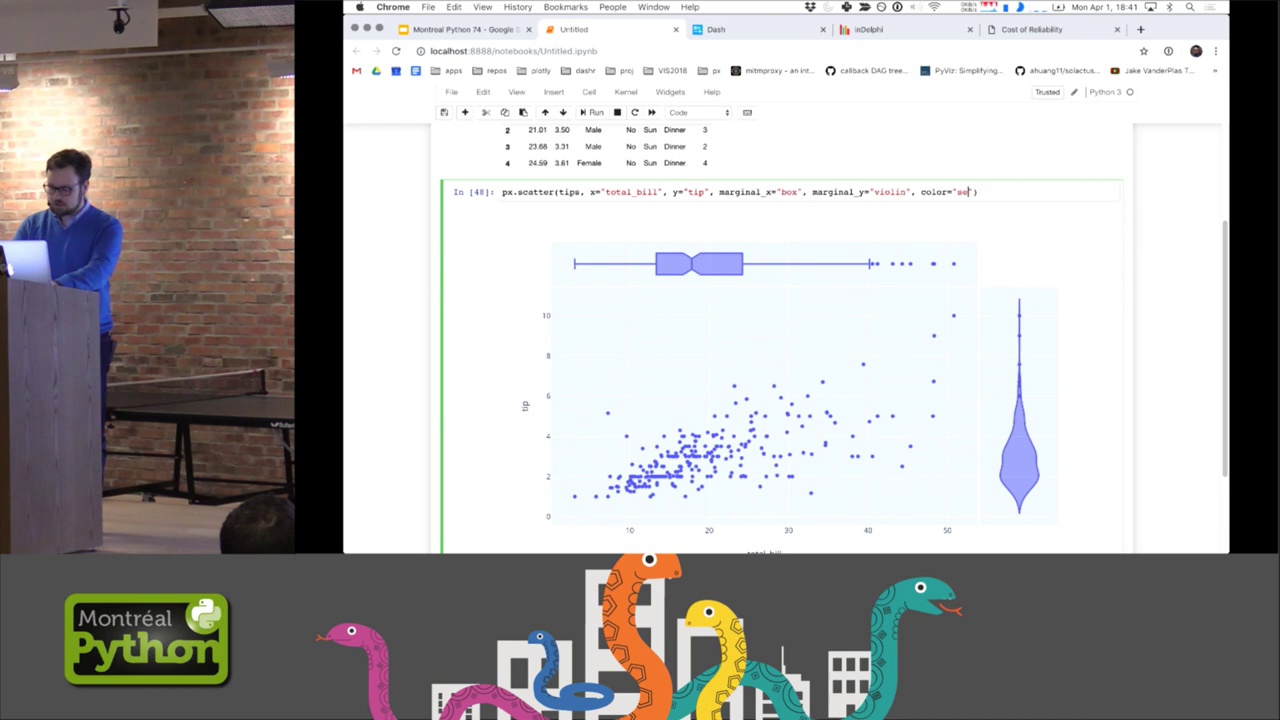
type("x")
Rerun with color="sex", pan the x-axis to 0, and toggle the Female trace off and on via the legend
key("shift+Return")
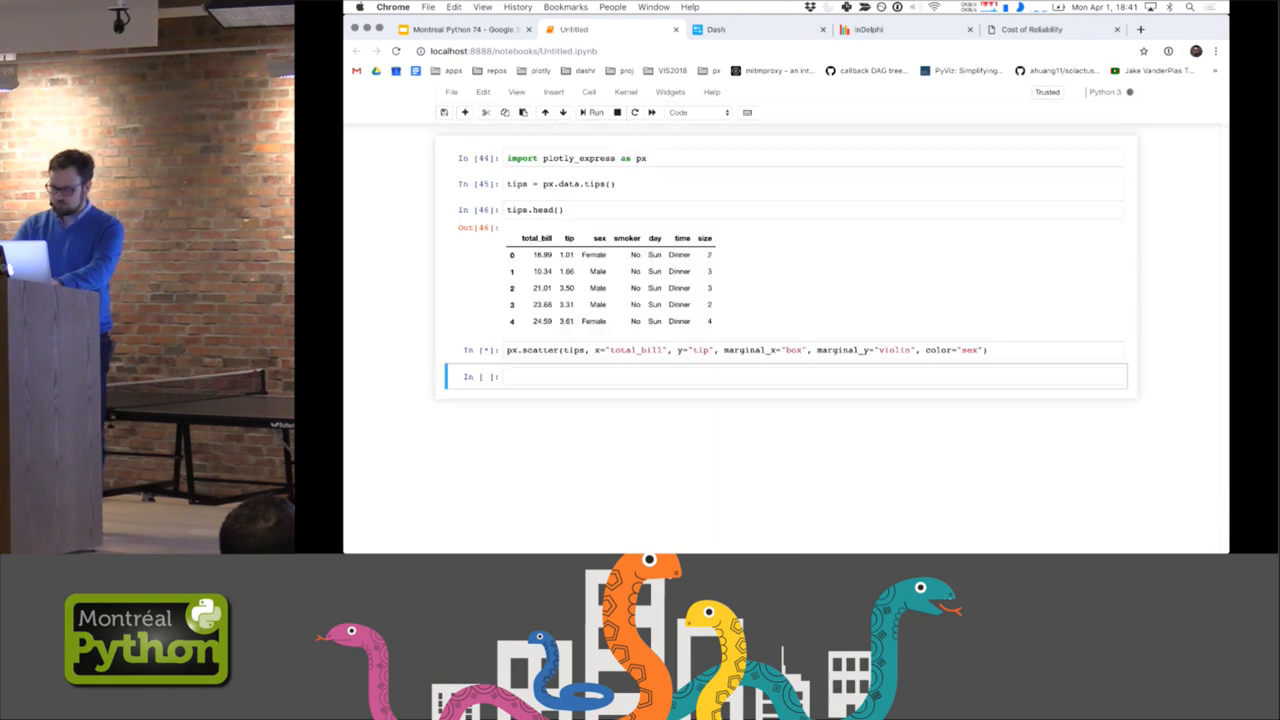
scroll(1218, 351, "down", 1)
scroll(1218, 351, "down", 2)
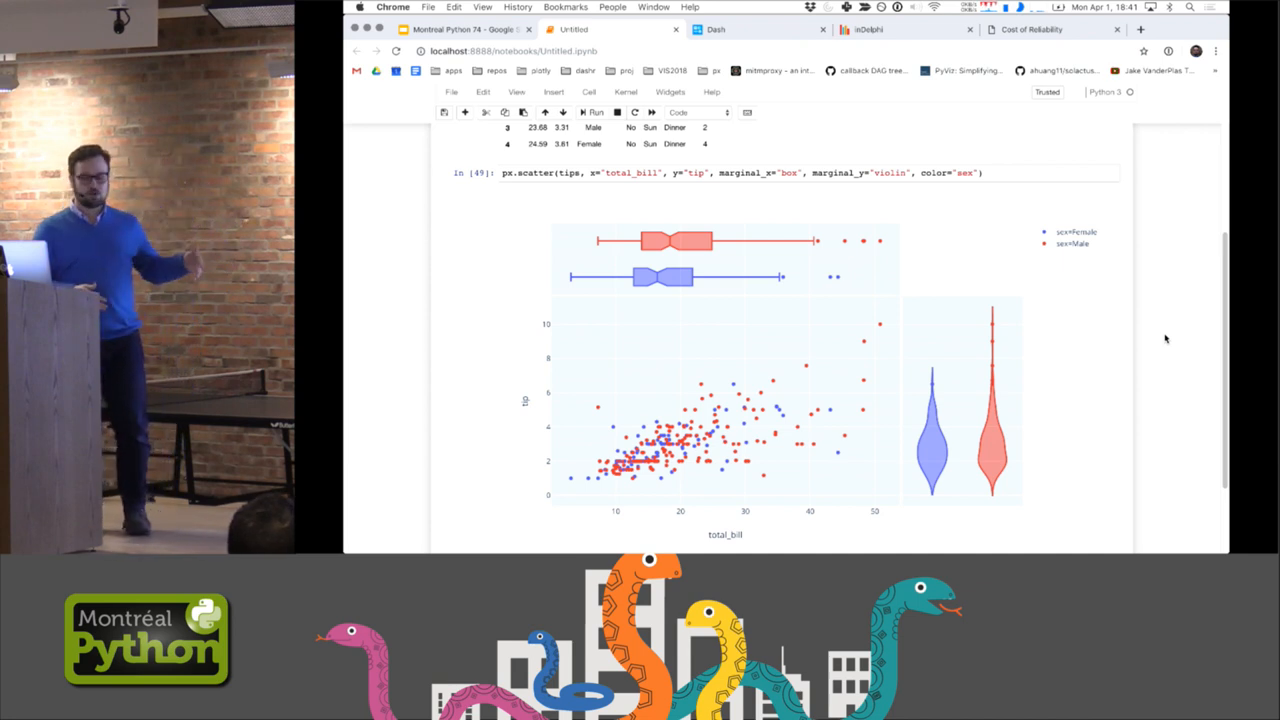
mouse_move(1019, 257)
left_click(937, 194)
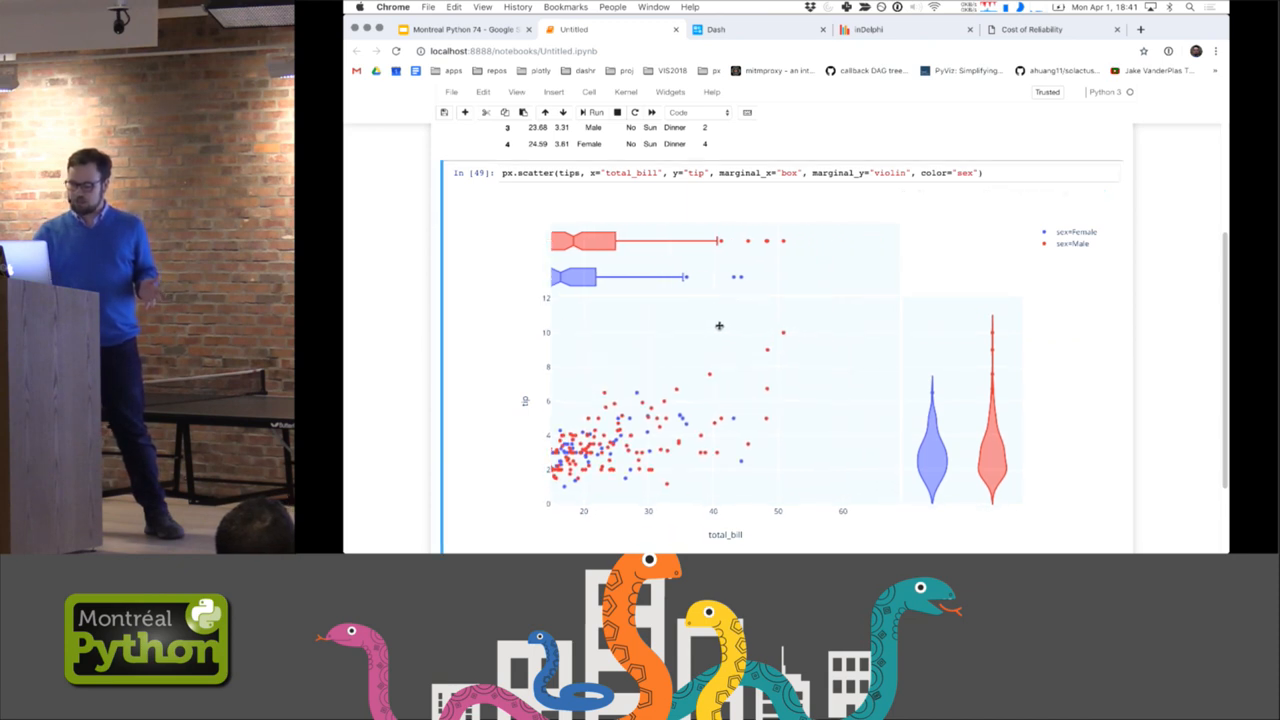
left_click_drag(814, 318, 806, 348)
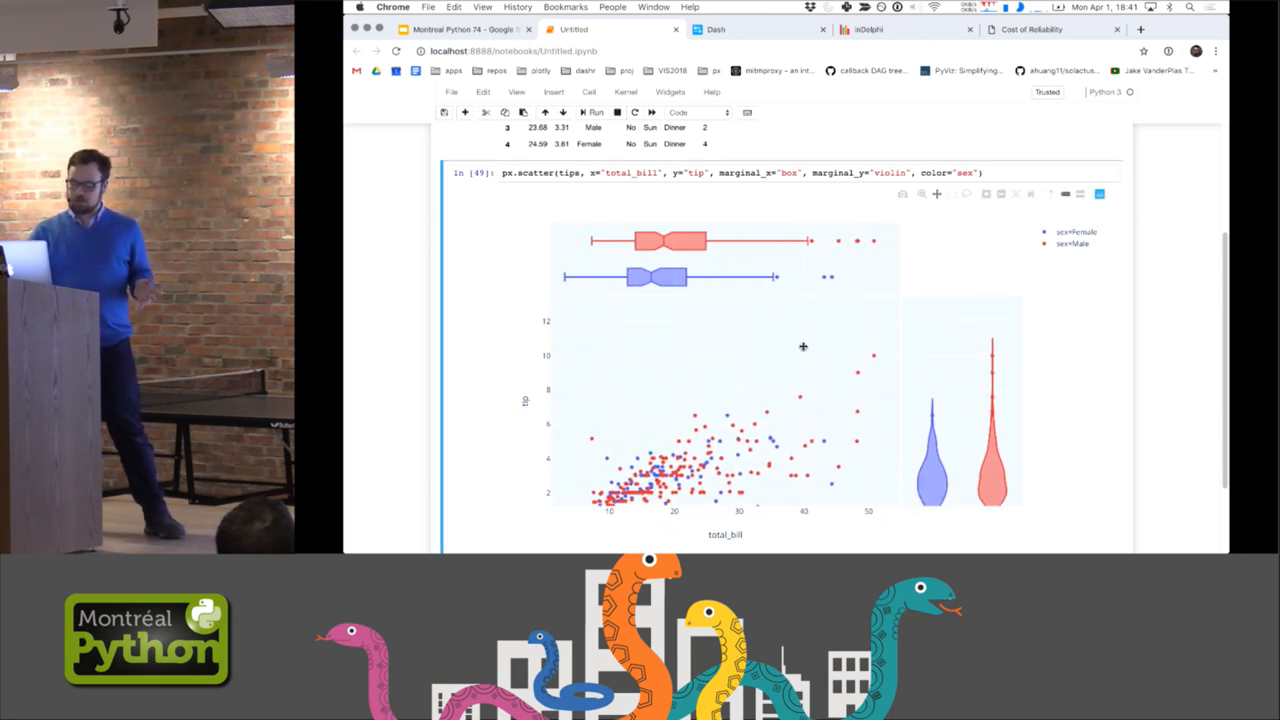
left_click(1073, 238)
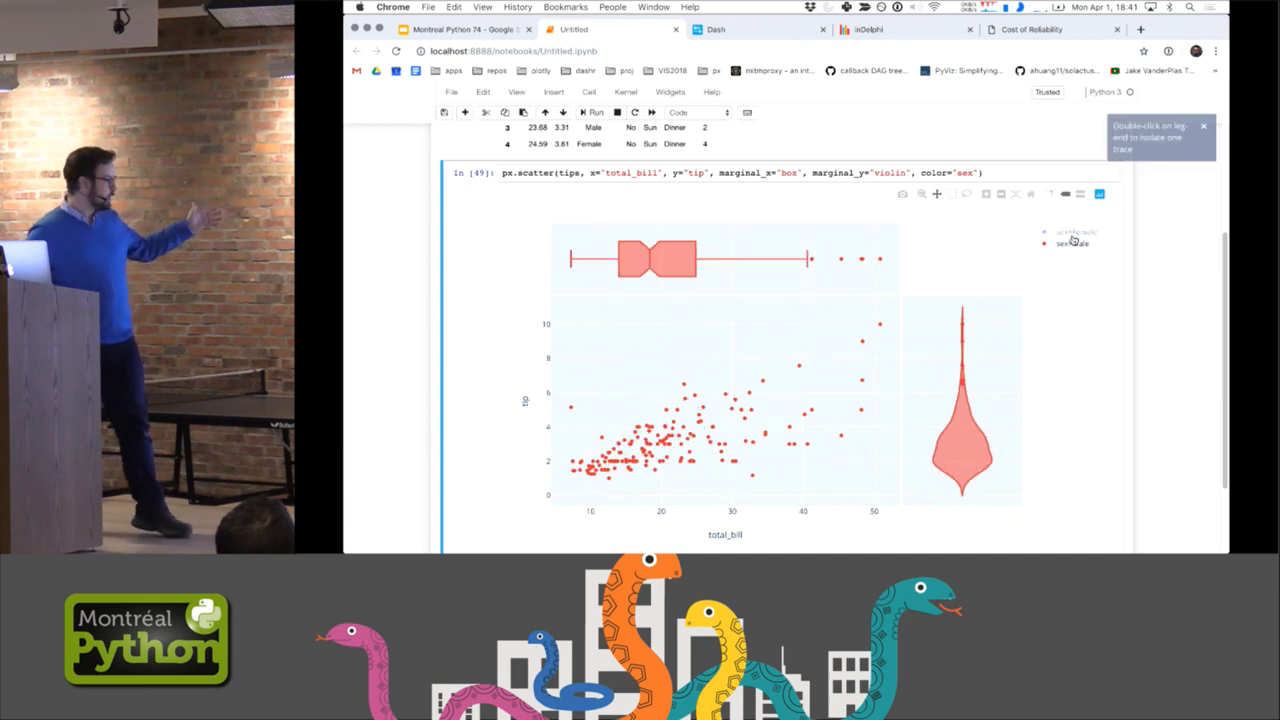
left_click(1073, 238)
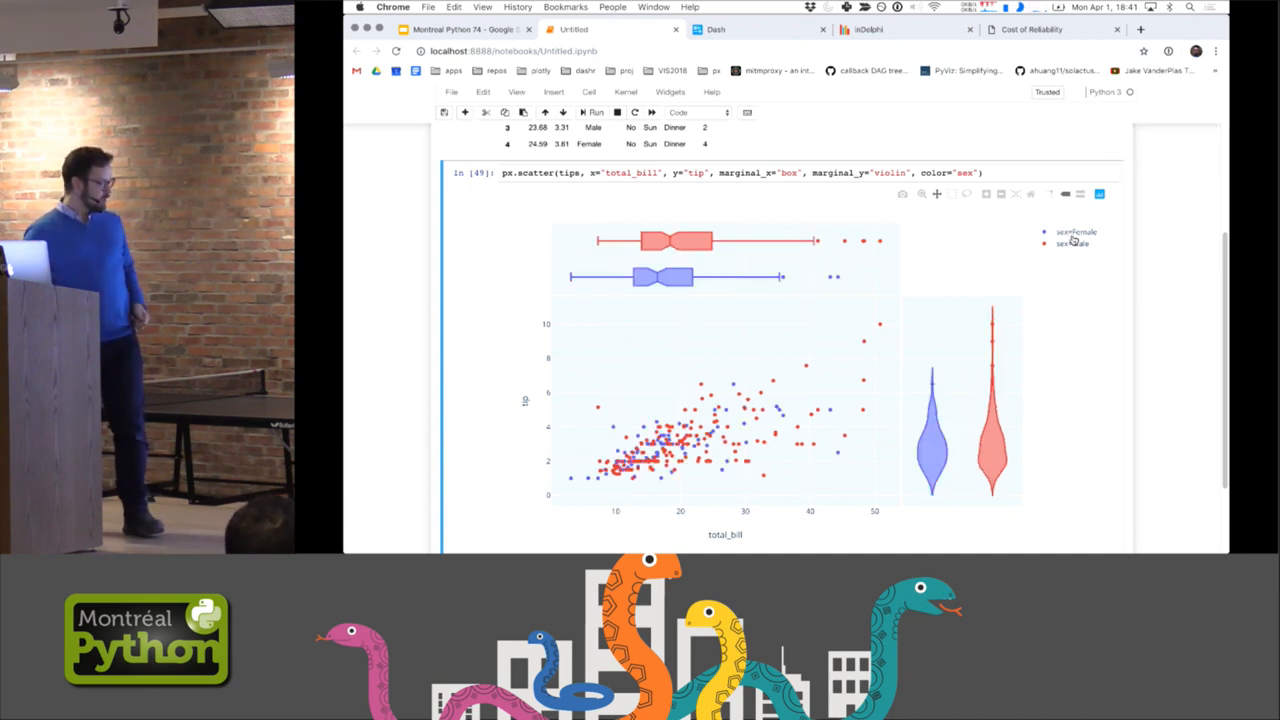
left_click(978, 173)
type("trendline=\"")
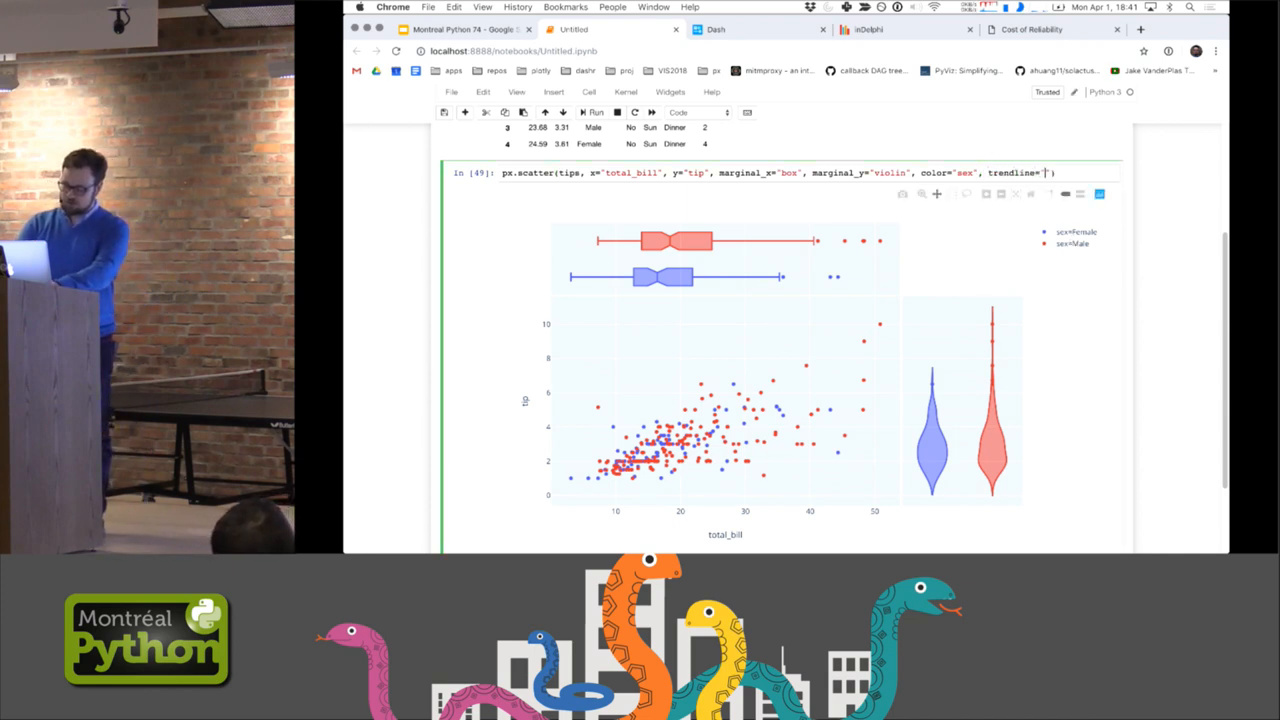
type("ols")
Rerun with trendline="ols" per sex, then delete the marginal_x and marginal_y arguments
key("shift+Return")
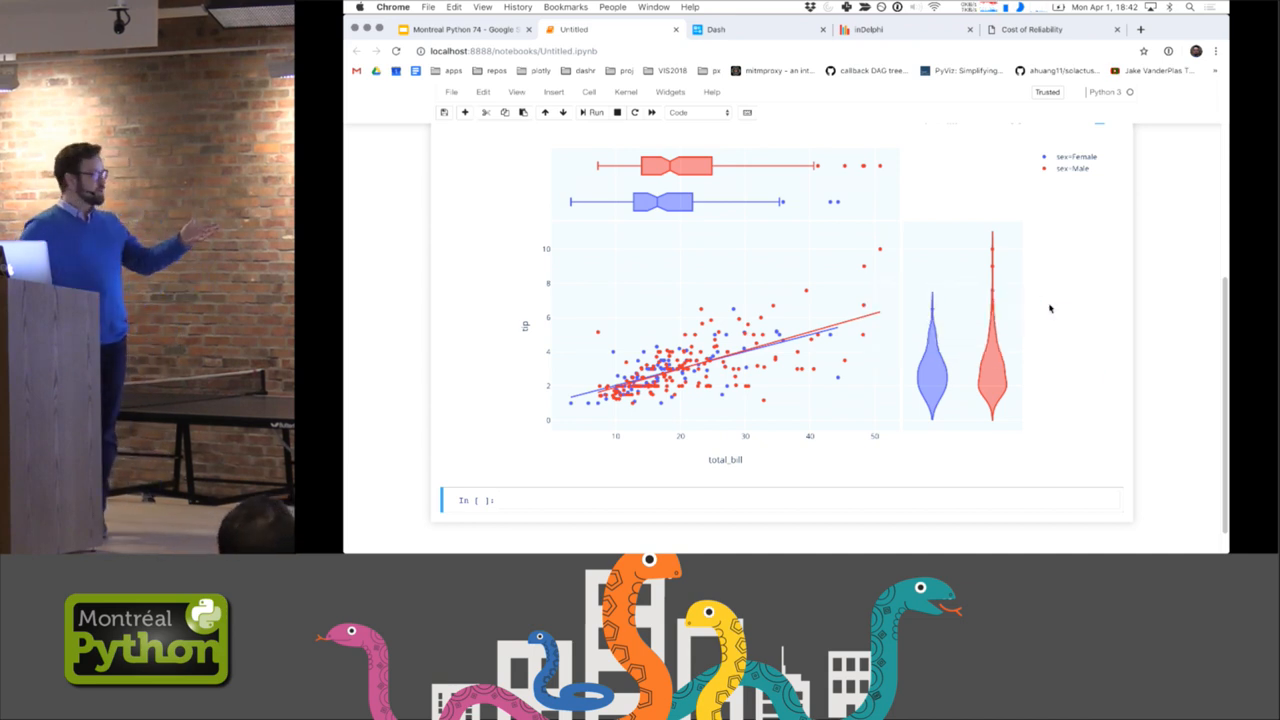
scroll(1045, 308, "up", 2)
scroll(1050, 308, "up", 1)
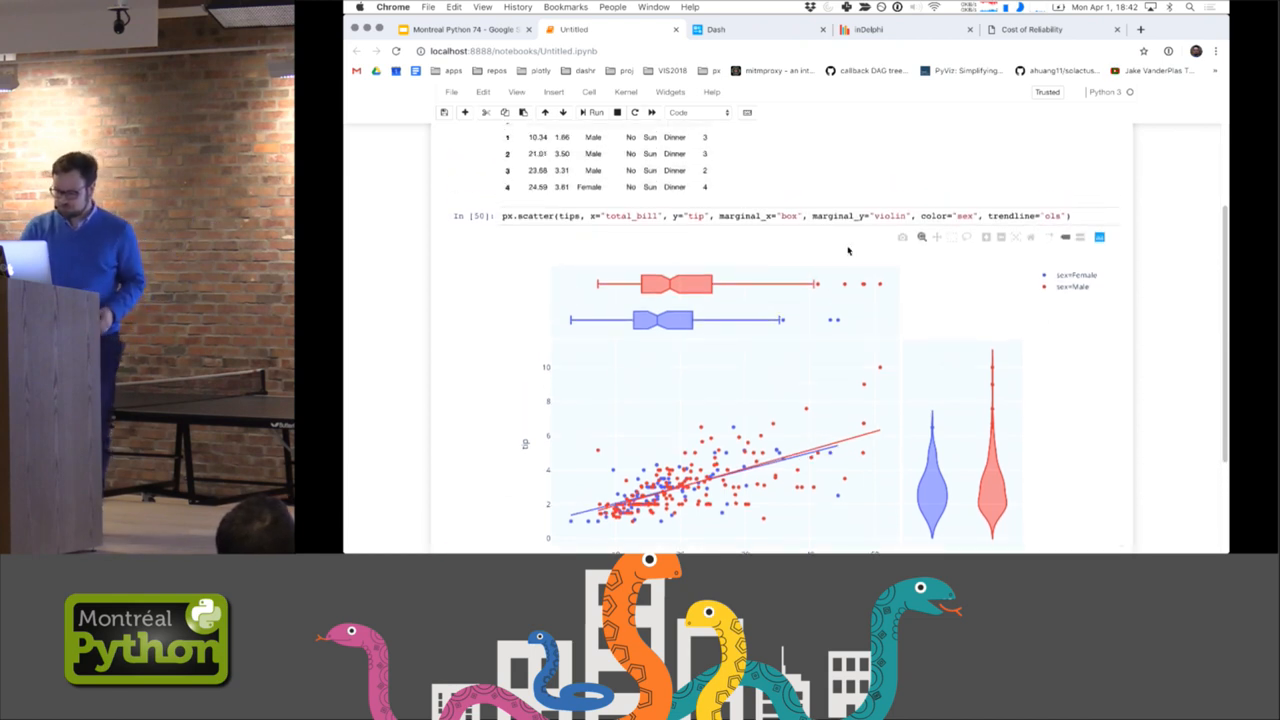
left_click_drag(717, 214, 903, 216)
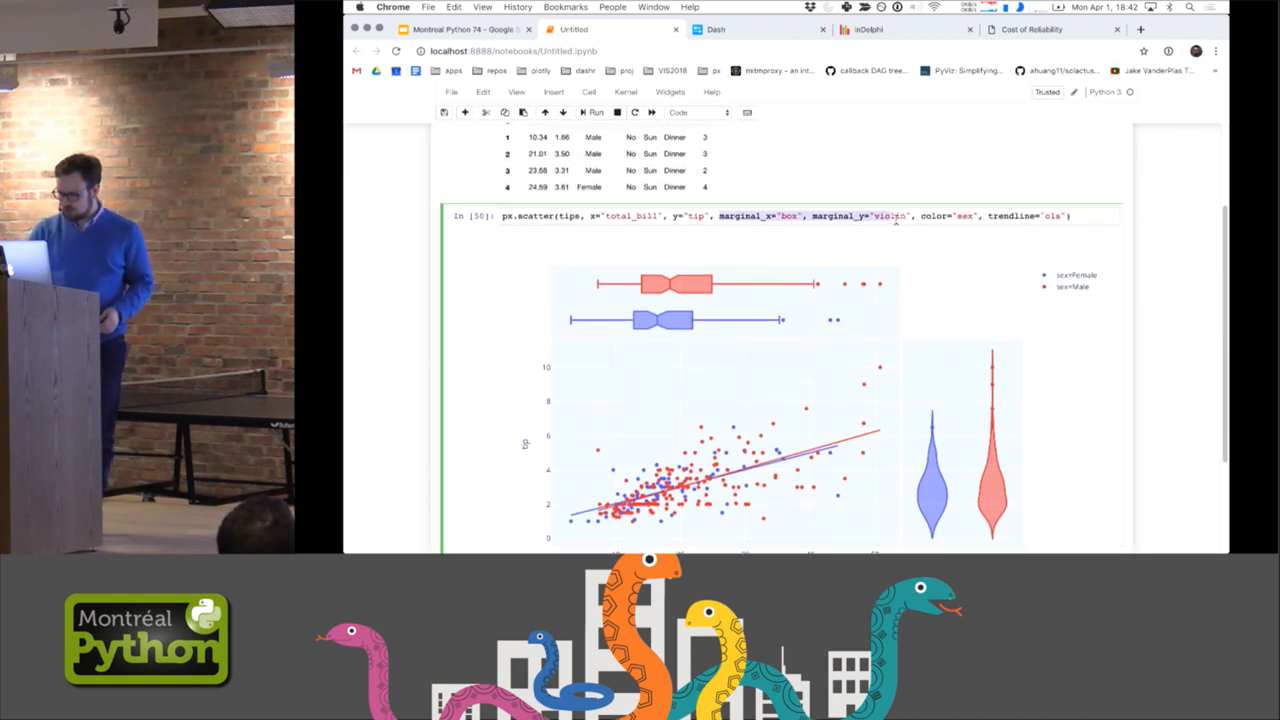
key("BackSpace")
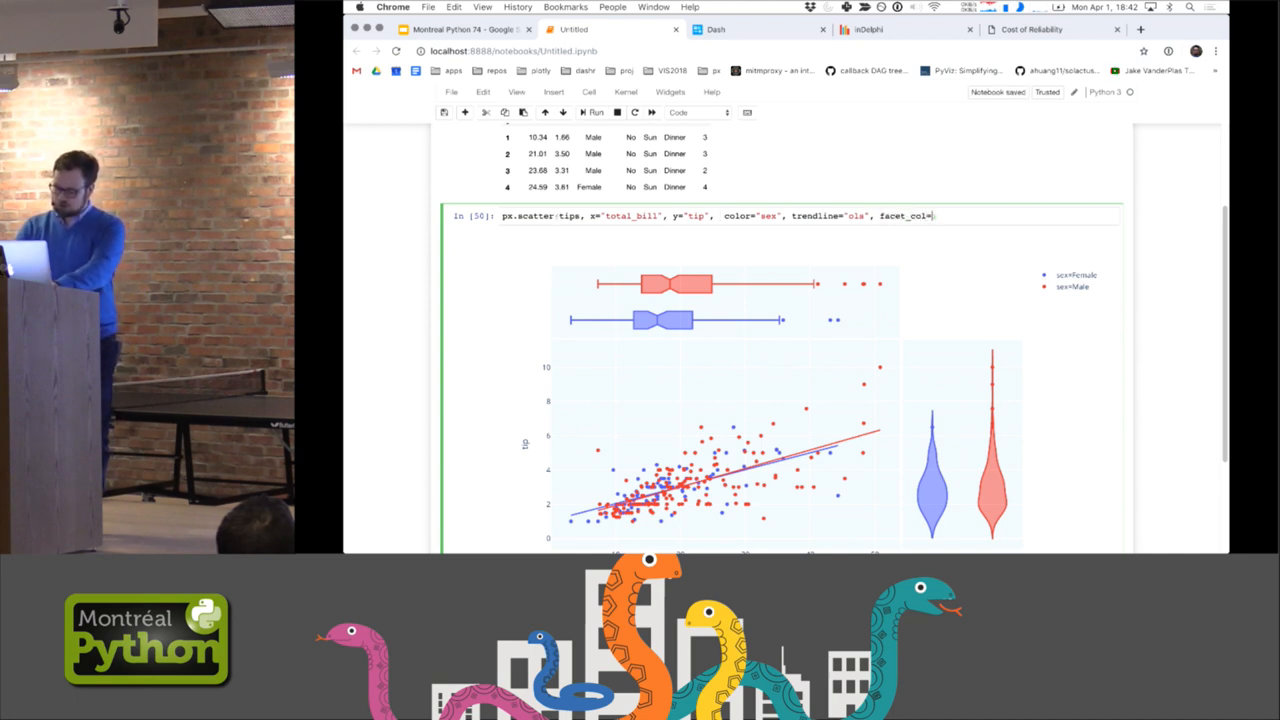
type("\"smoker\")")
Rerun the scatter faceted by smoker columns, then return to editing the call
key("shift+Return")
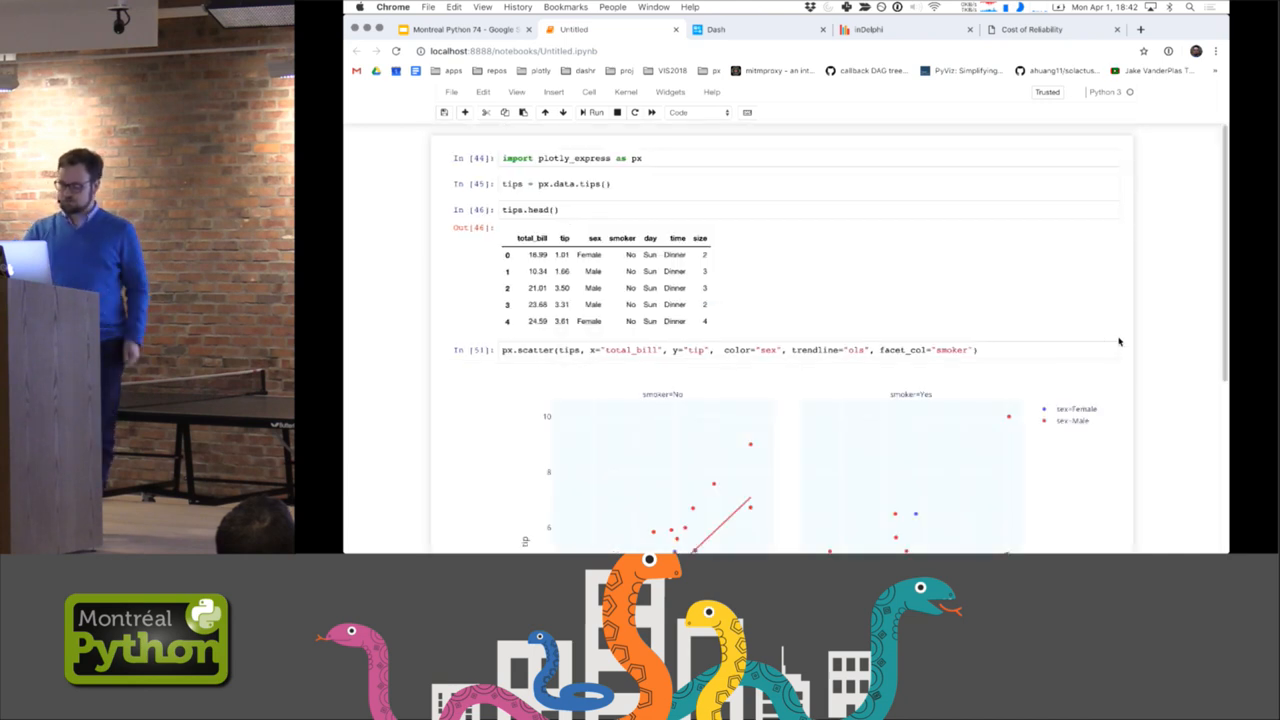
scroll(1119, 342, "down", 3)
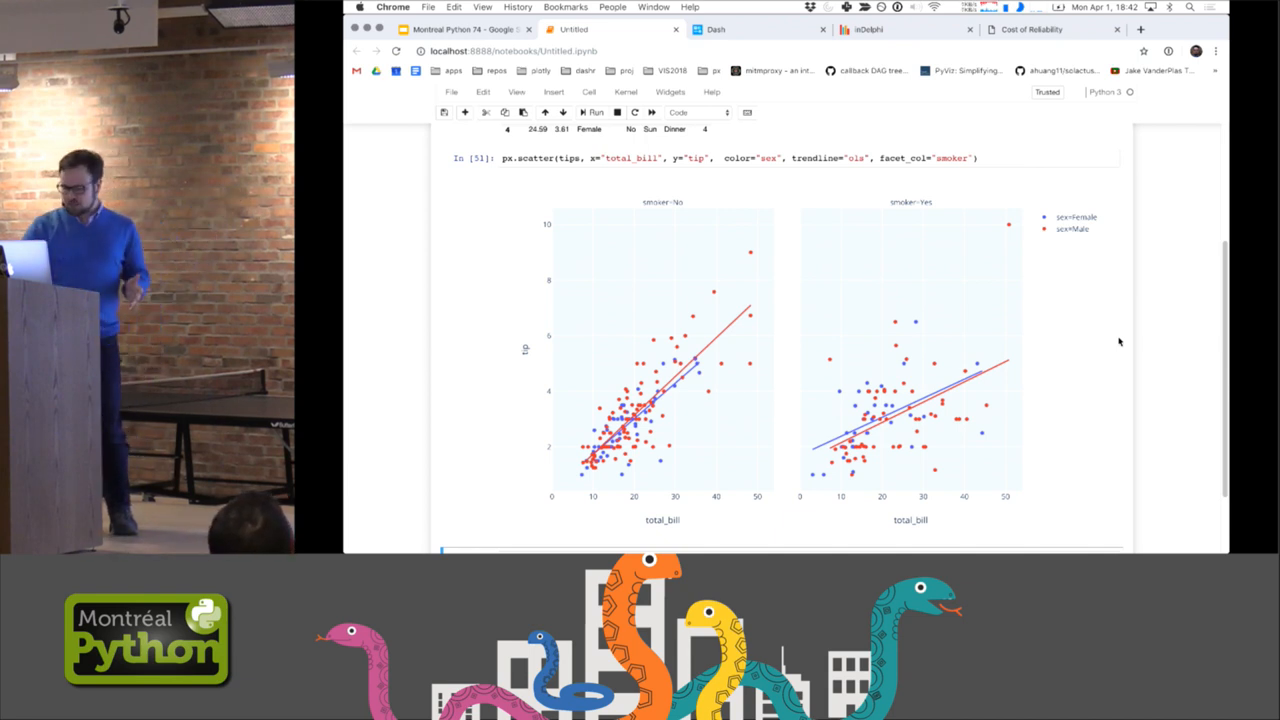
mouse_move(742, 314)
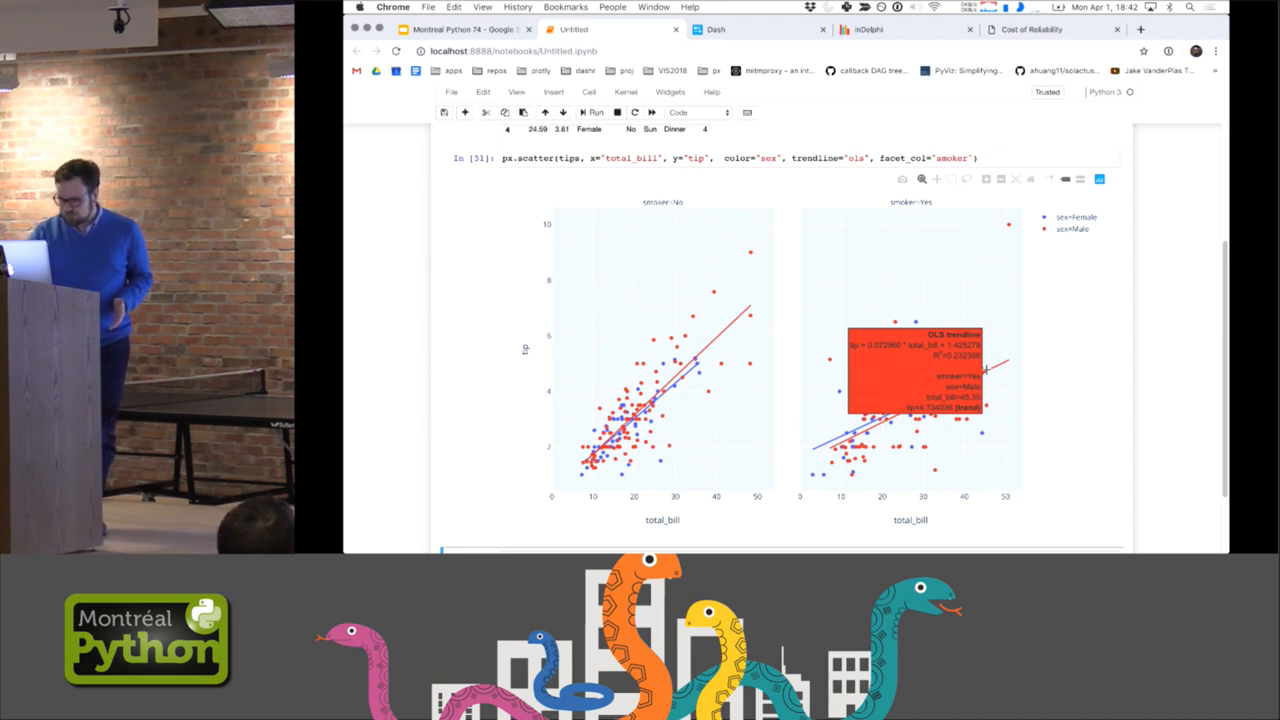
left_click(731, 318)
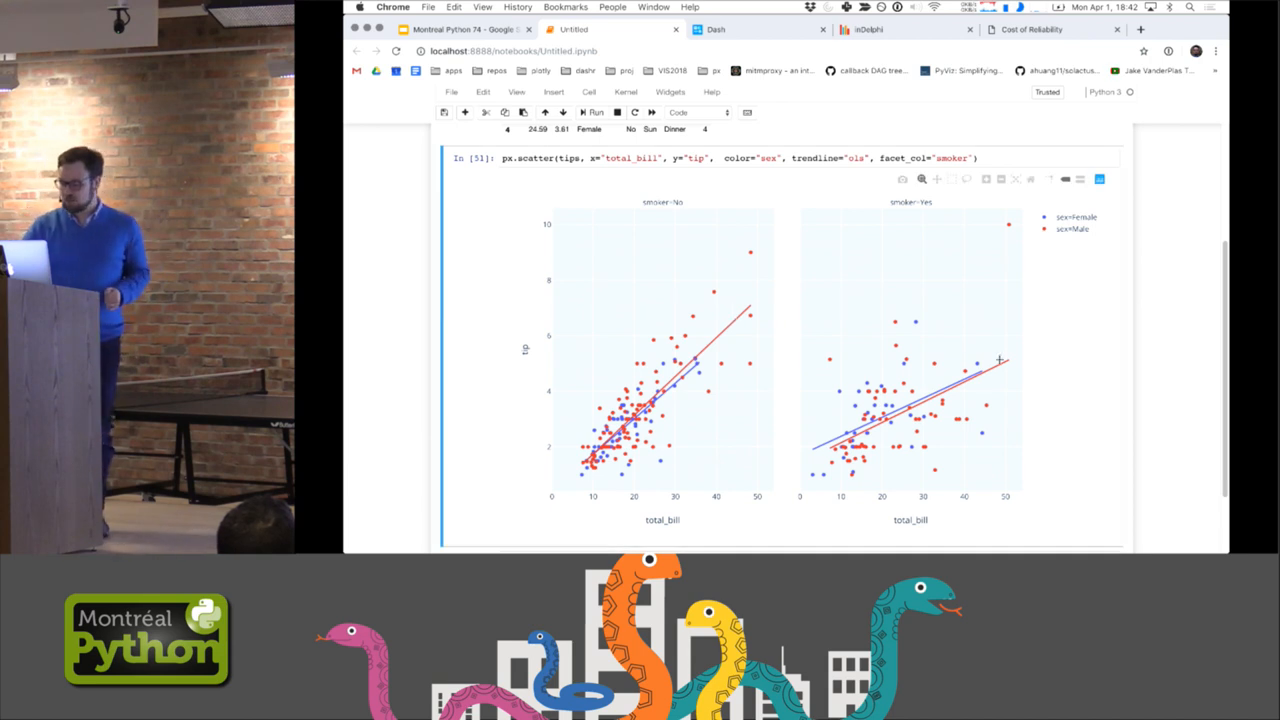
scroll(1034, 379, "up", 3)
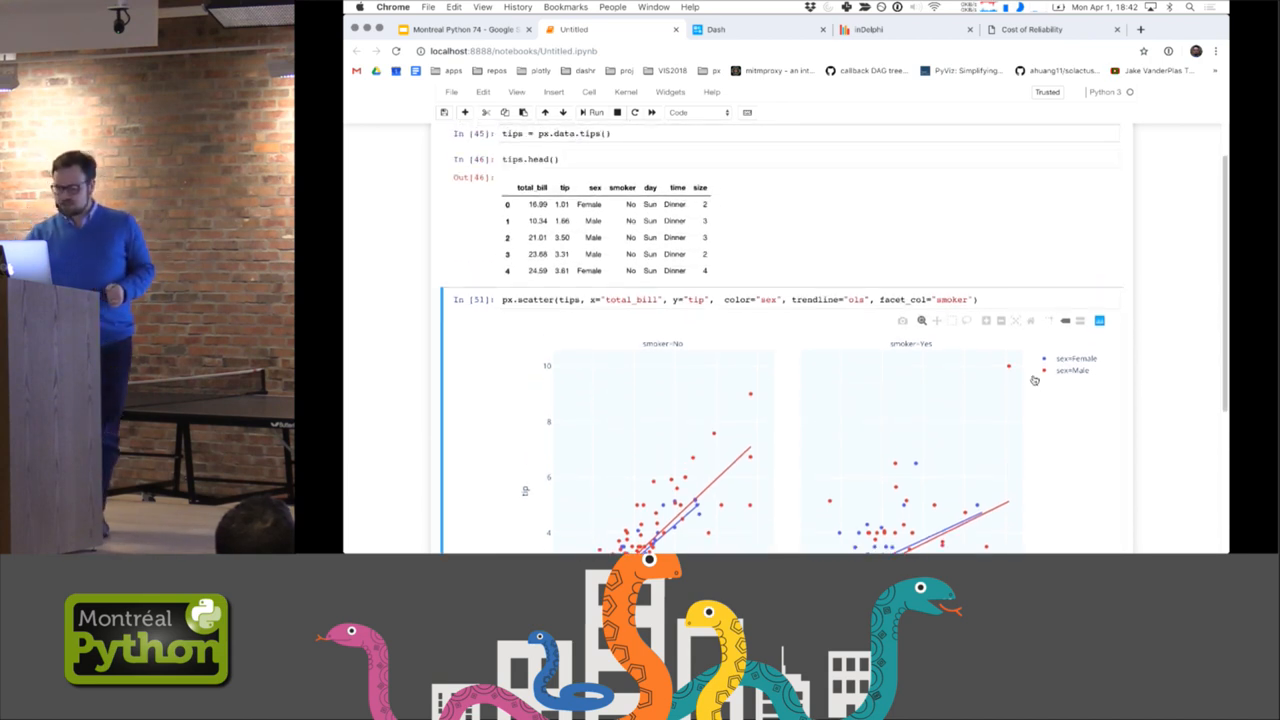
scroll(888, 254, "down", 2)
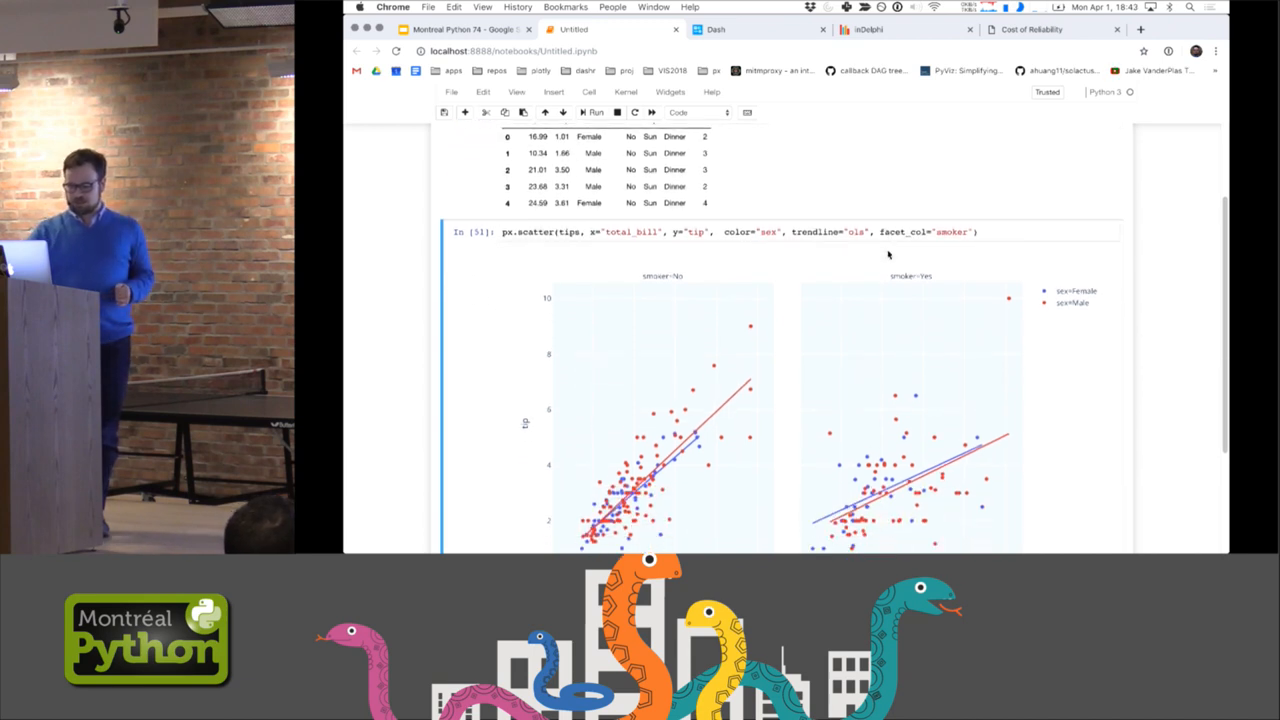
left_click(972, 231)
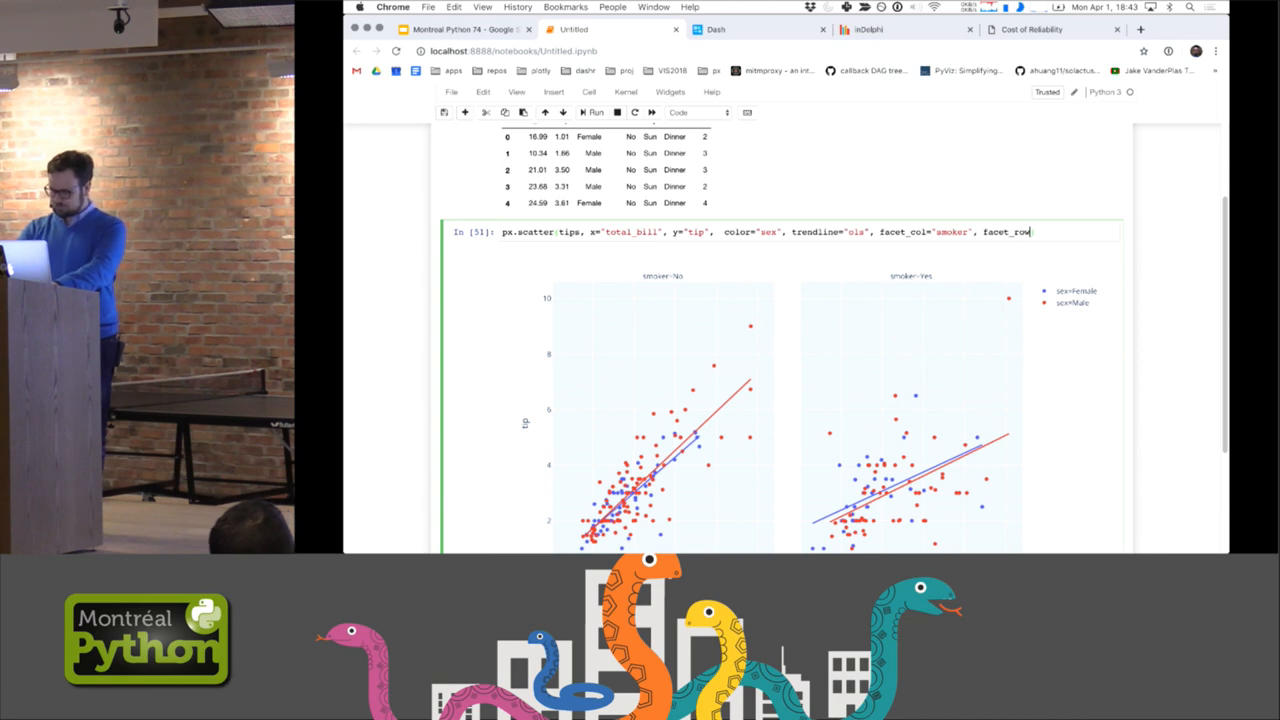
type("=\"day\")")
Draw the smoker-by-day grid, remove color and trendline, then refacet by day columns and time rows
key("shift+Return")
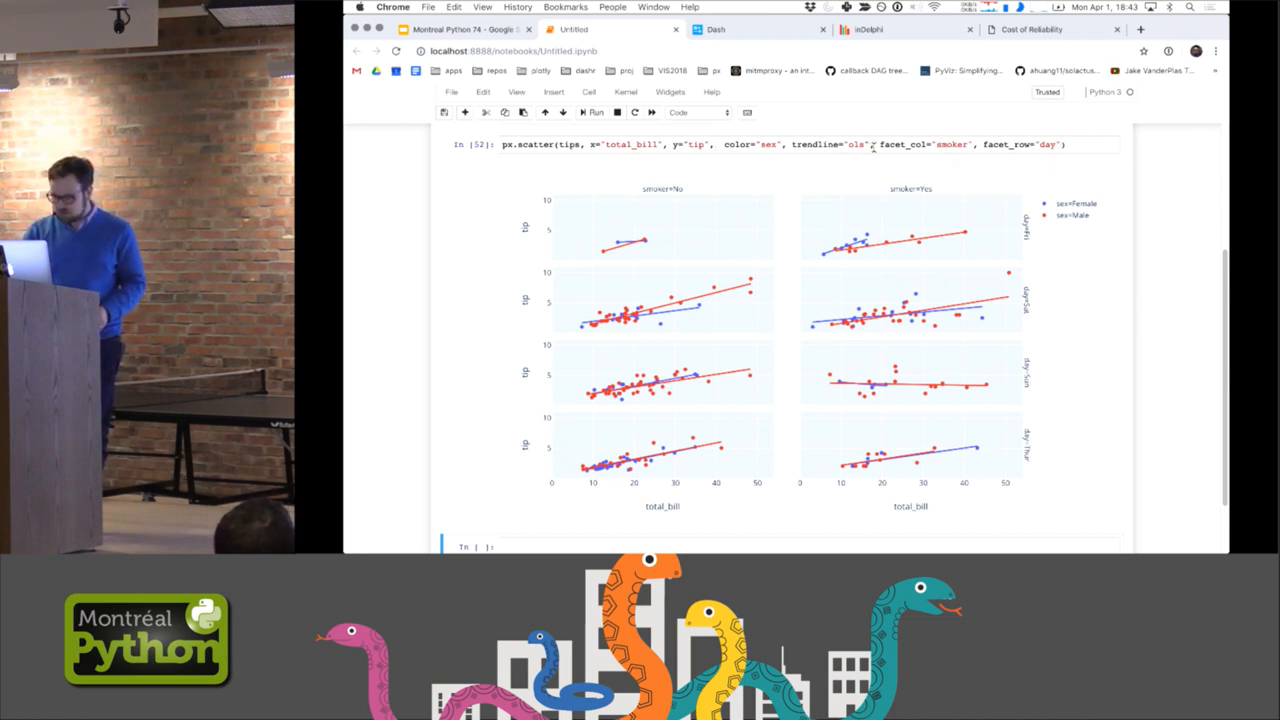
left_click_drag(873, 146, 725, 146)
key("BackSpace")
key("shift+Return")
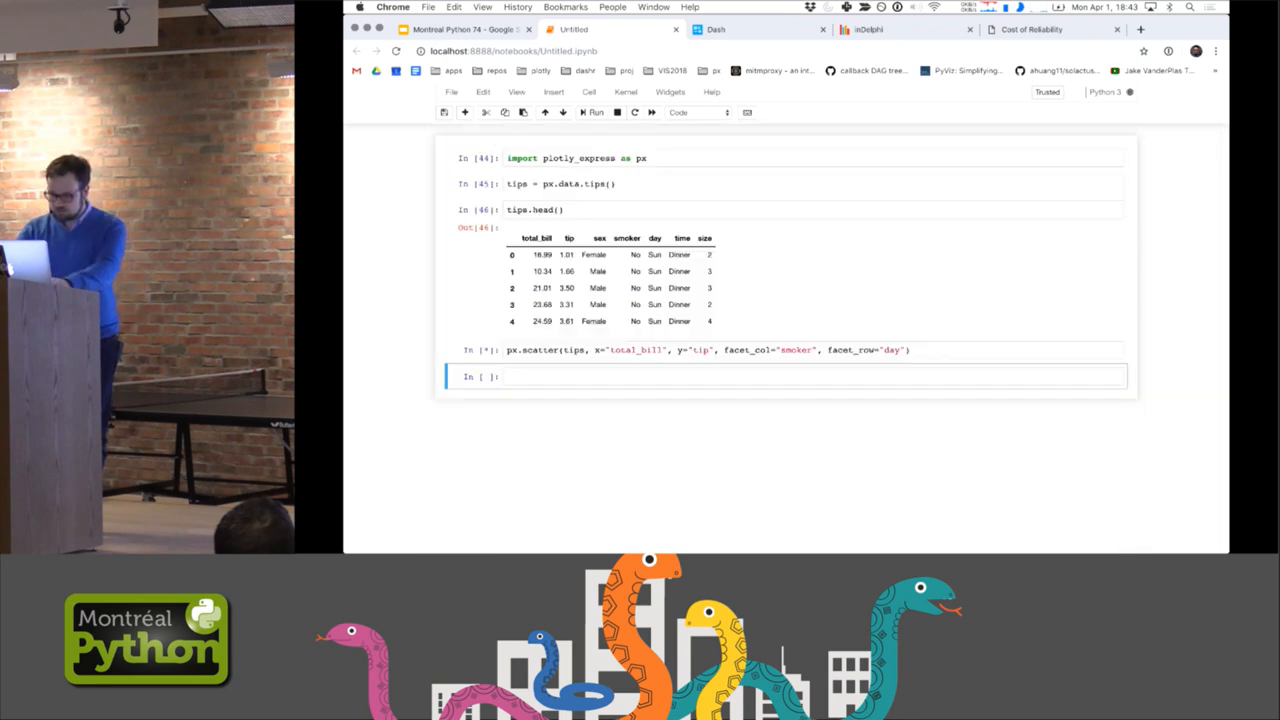
scroll(860, 238, "down", 3)
mouse_move(858, 234)
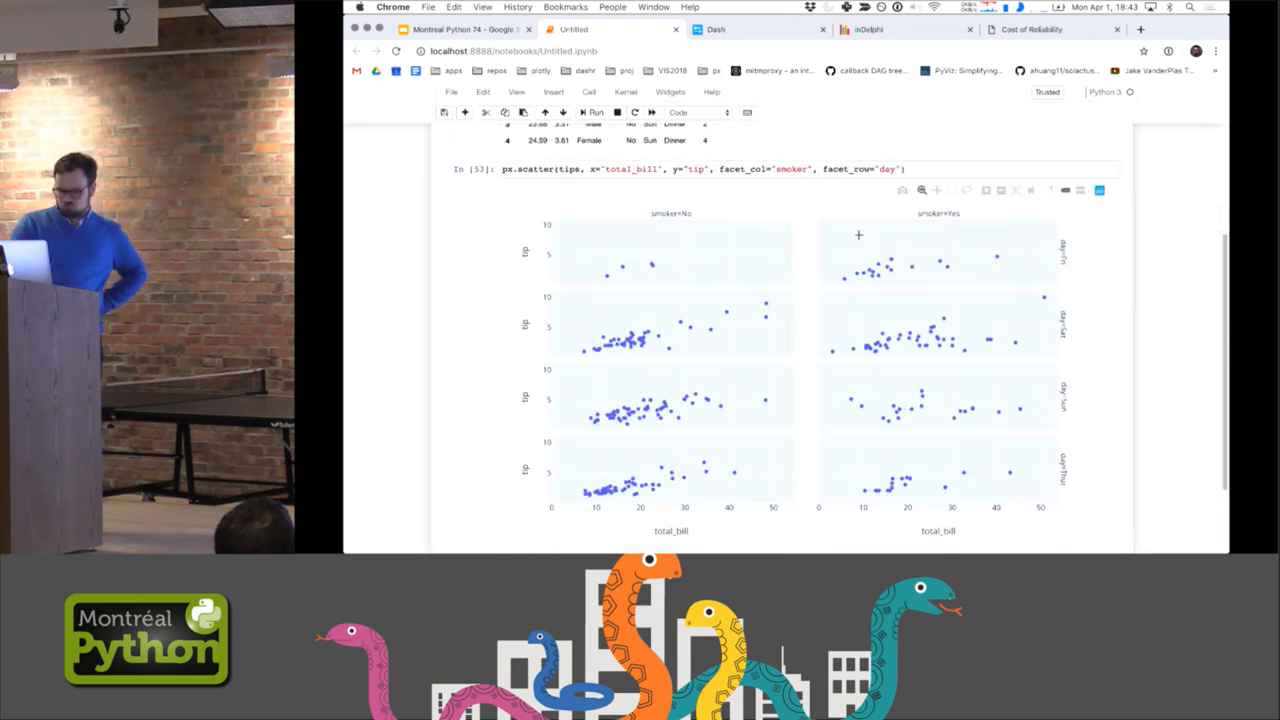
left_click(781, 170)
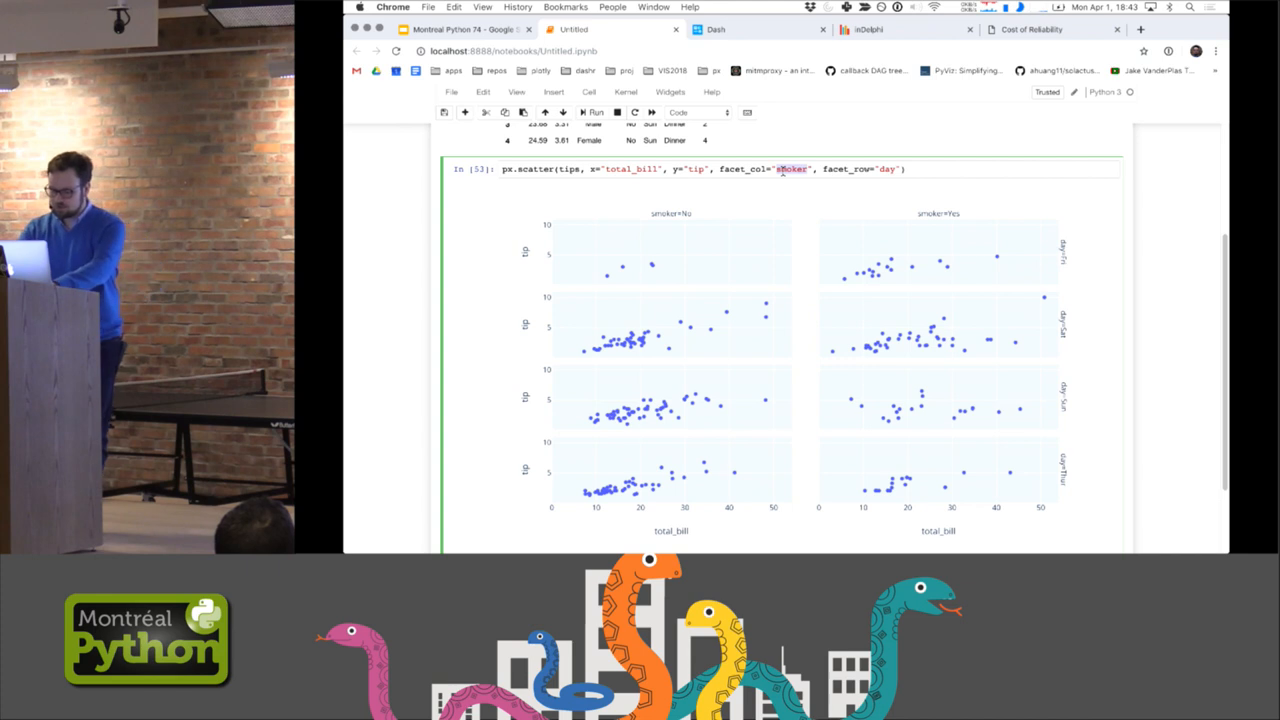
type("day")
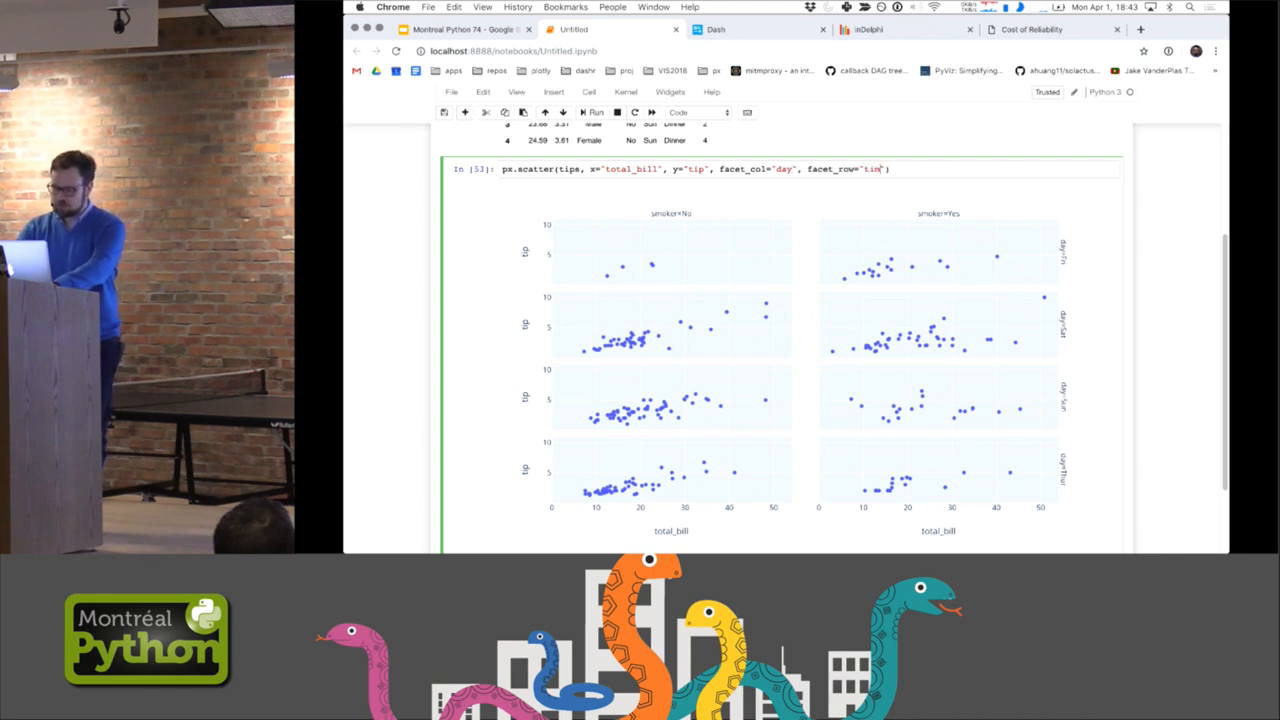
type("e")
key("shift+Return")
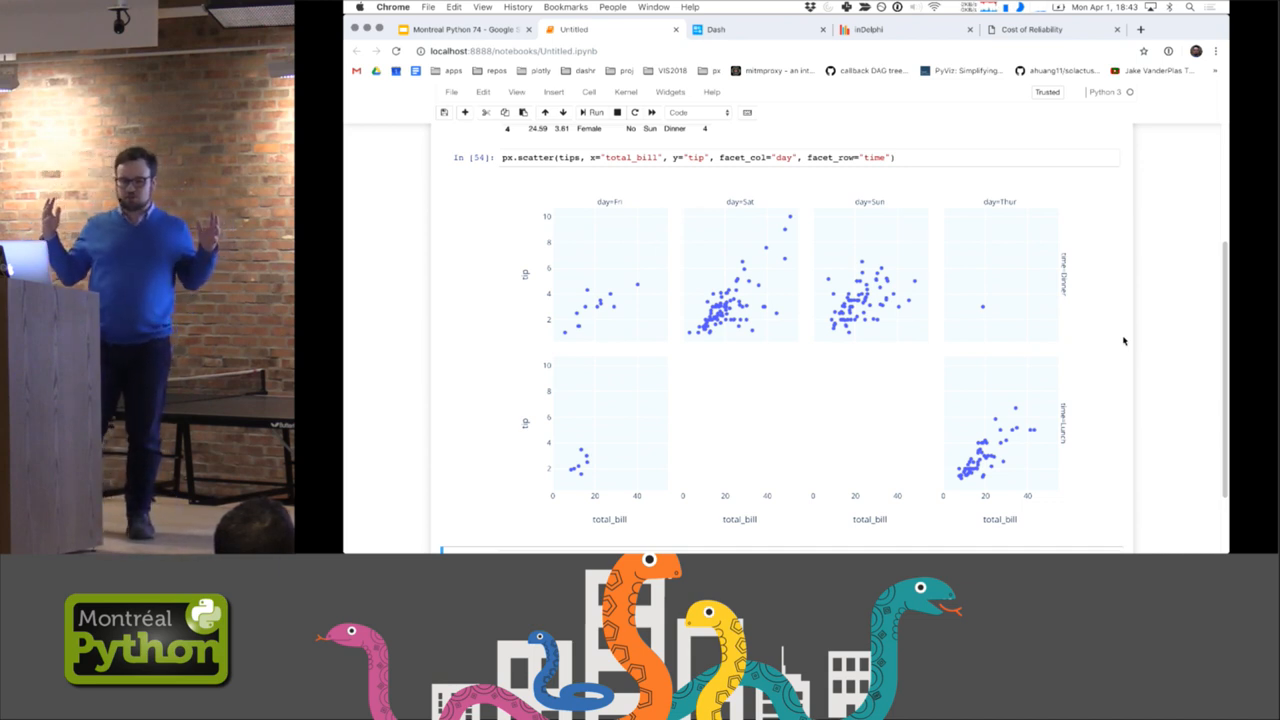
left_click(891, 158)
type(",")
Add category_orders for day (Thur, Fri, Sat, Sun) and rerun the faceted scatter
key("Return")
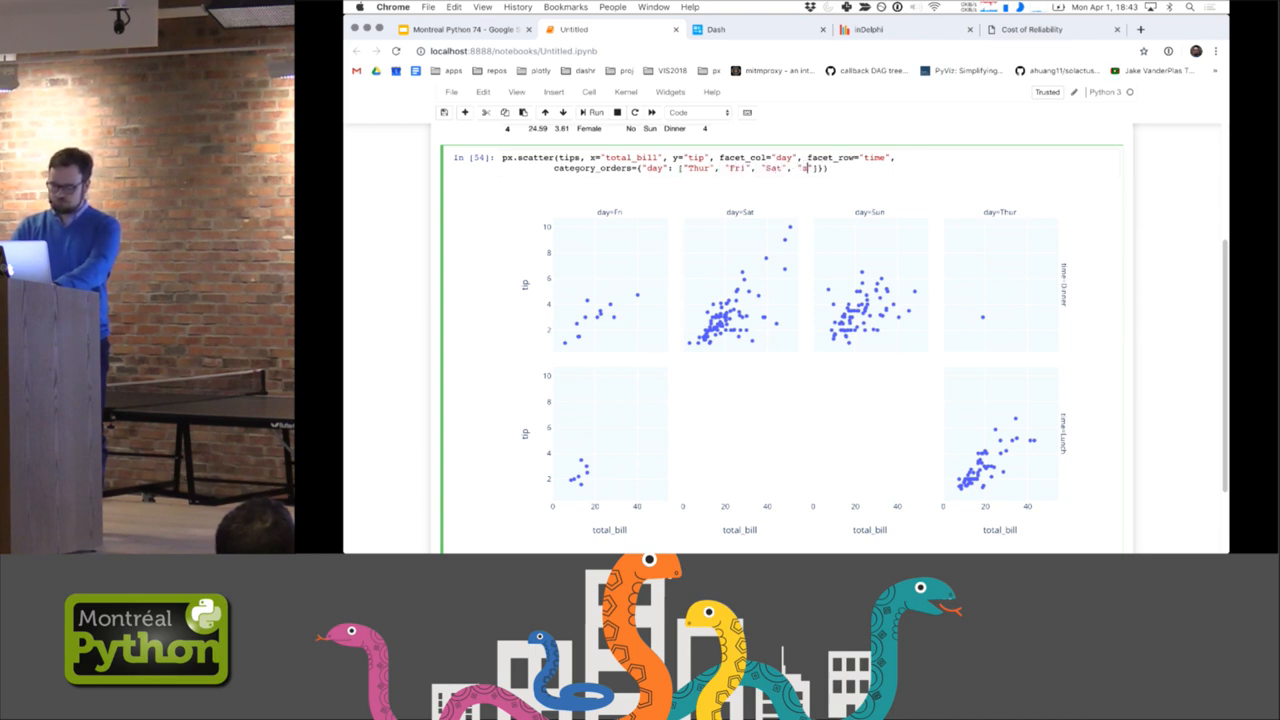
type("un")
key("shift+Return")
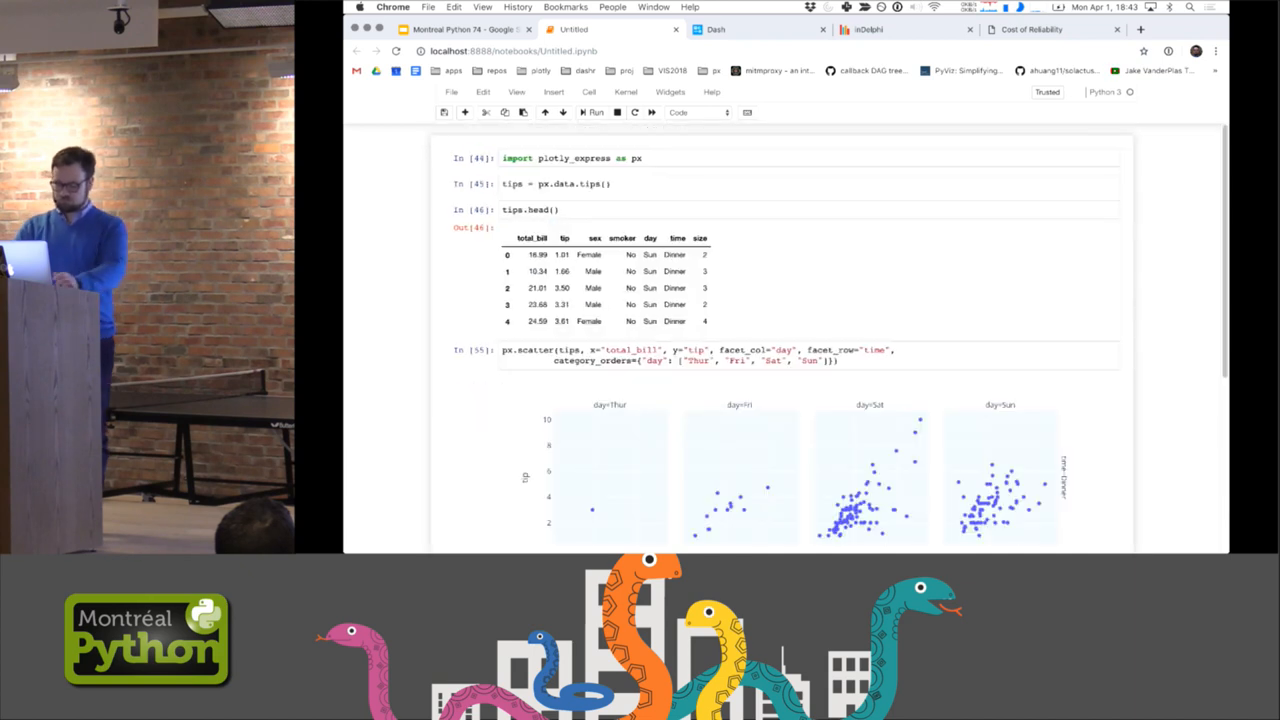
scroll(985, 231, "down", 3)
scroll(985, 231, "down", 2)
scroll(855, 226, "down", 2)
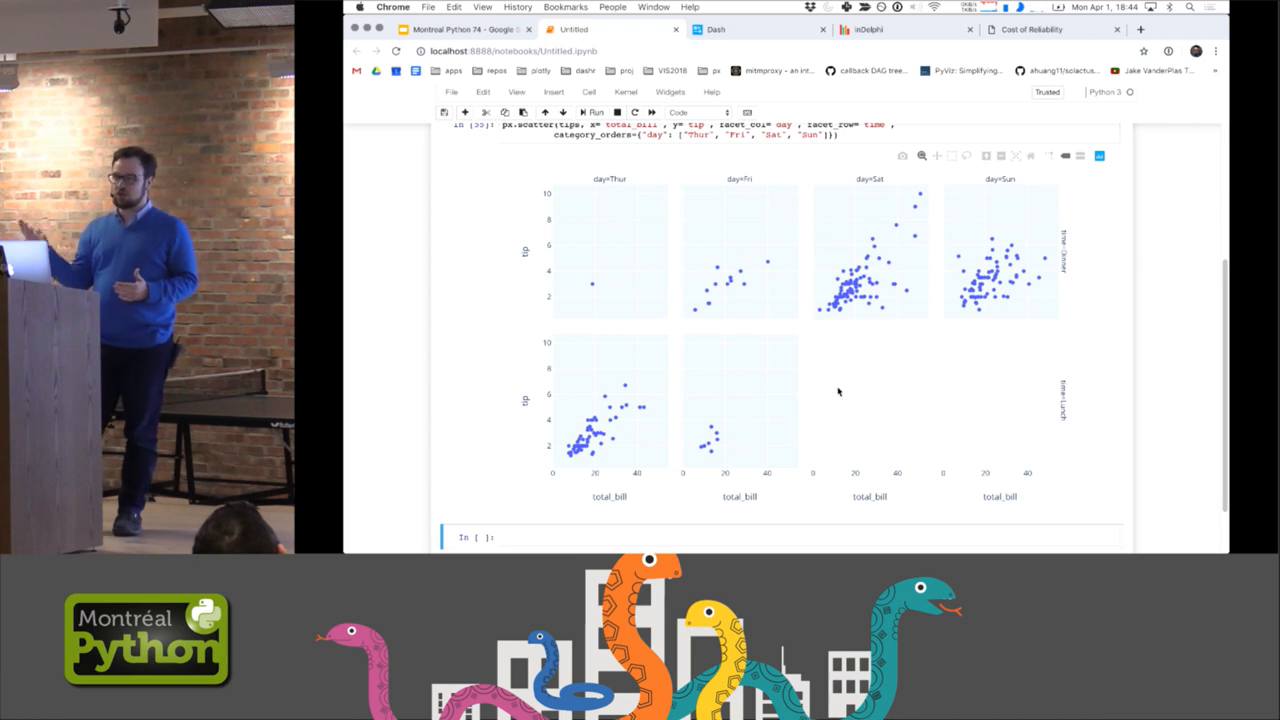
scroll(838, 391, "up", 2)
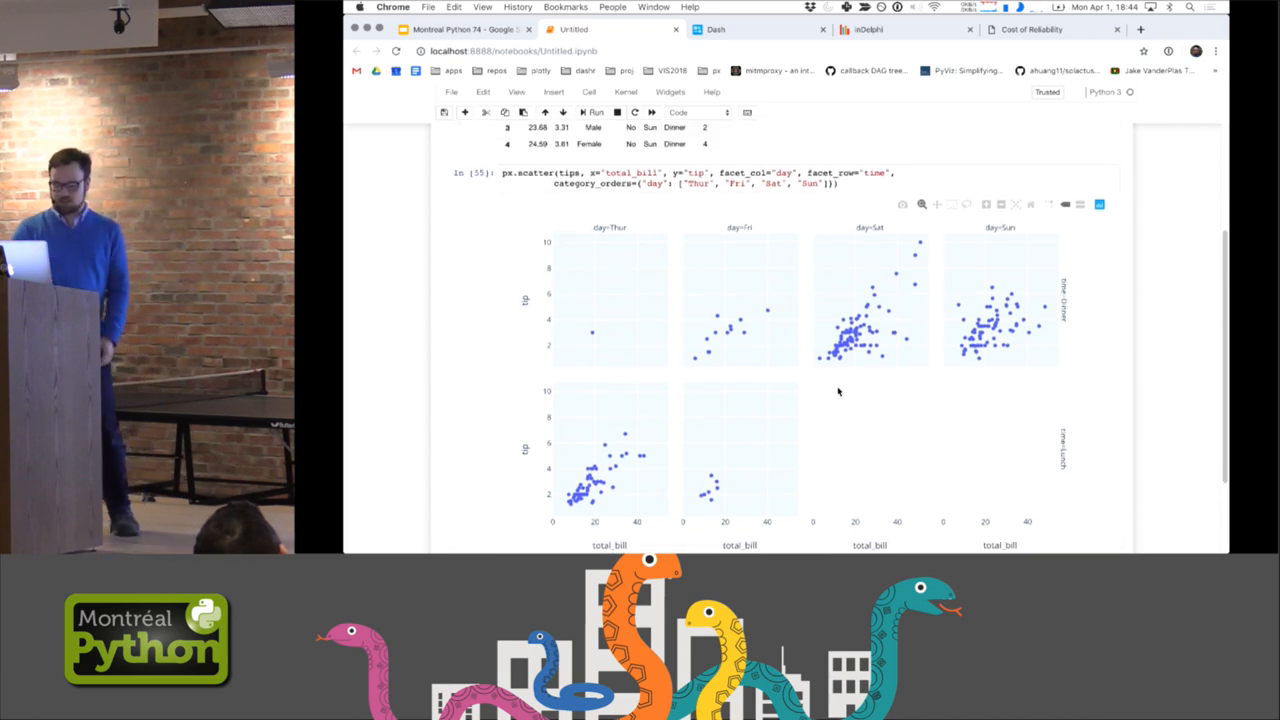
scroll(810, 430, "down", 3)
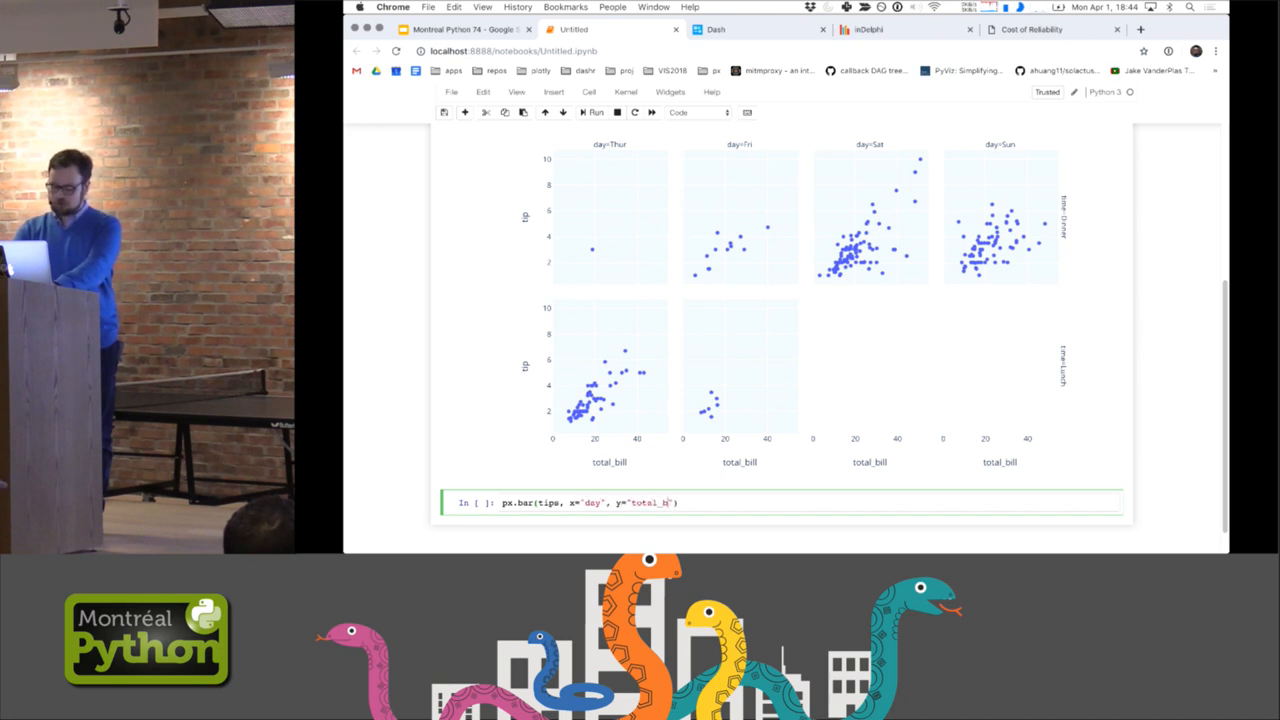
type("ill")
Run px.bar(tips, x="day", y="total_bill") and paste in the same day ordering
key("shift+Return")
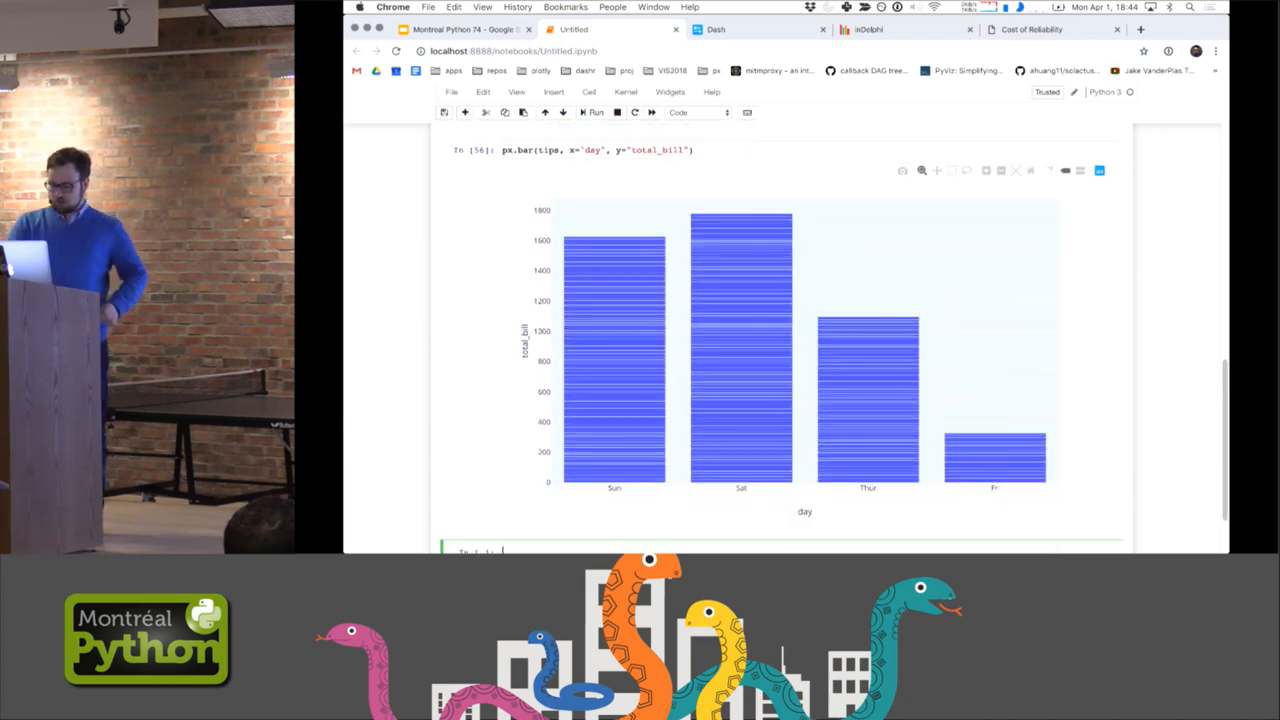
scroll(1050, 400, "up", 3)
scroll(1051, 401, "up", 3)
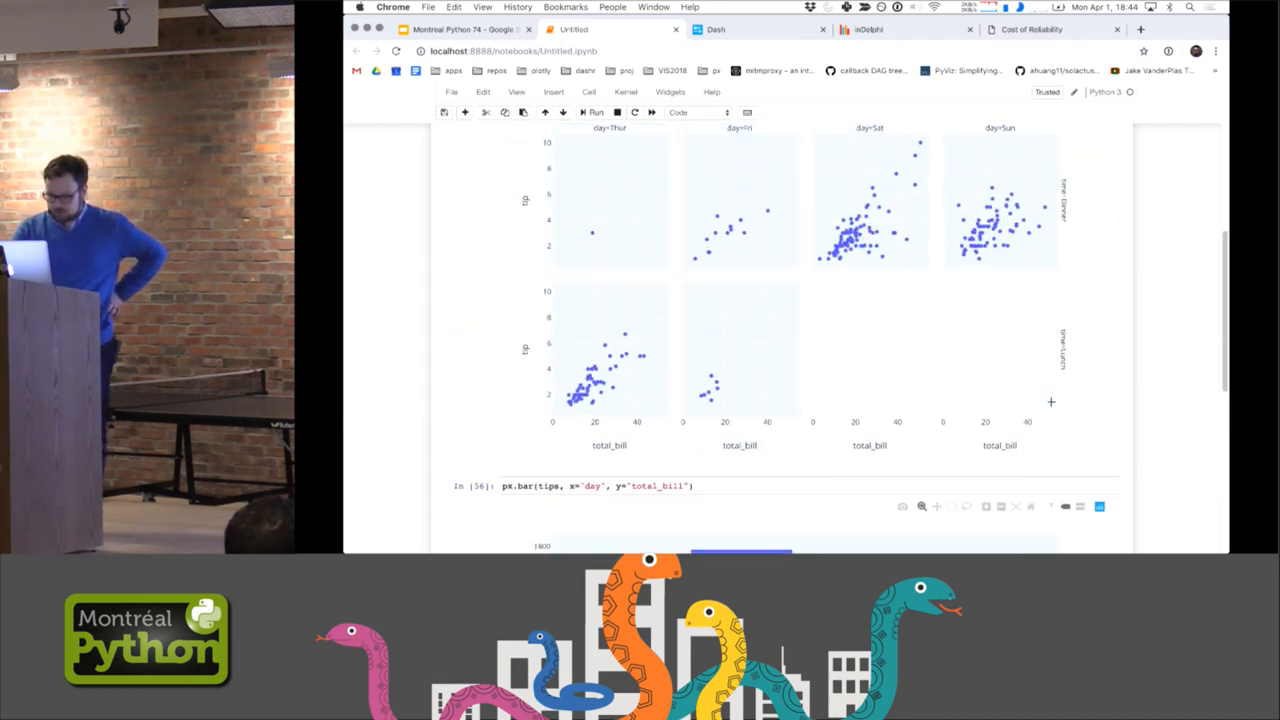
scroll(1051, 401, "up", 3)
left_click(832, 220)
key("super+a")
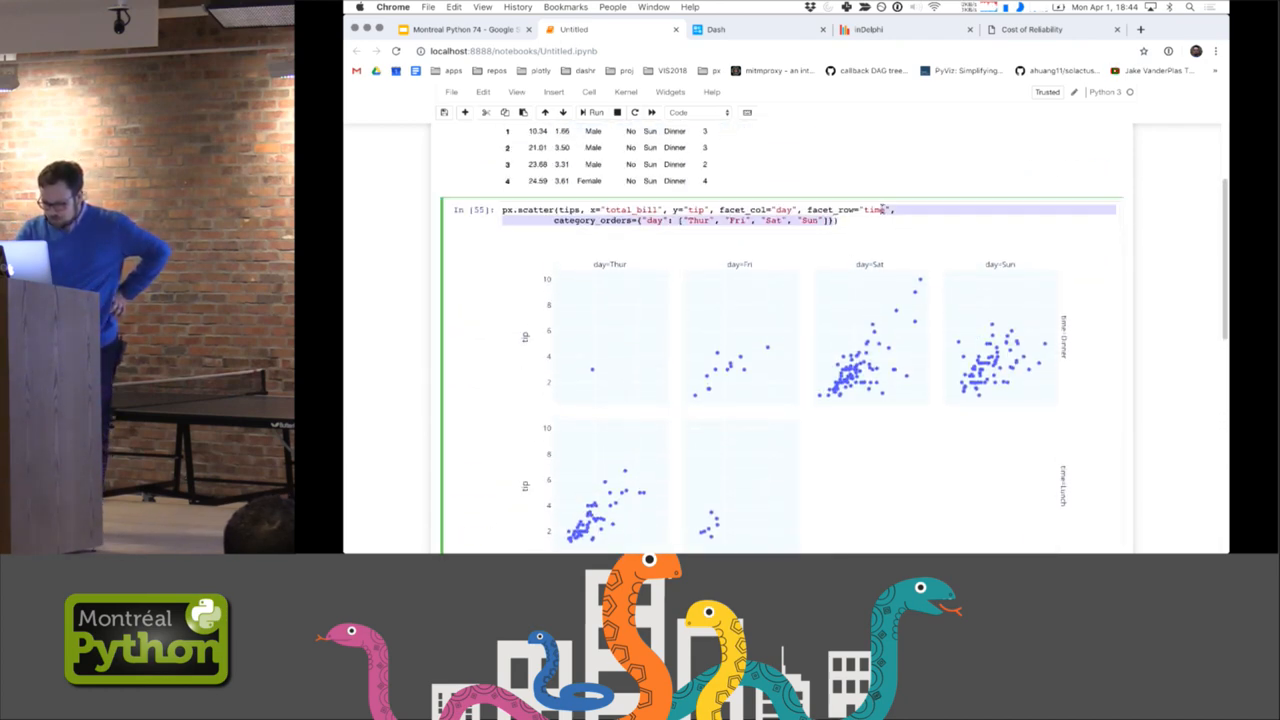
scroll(739, 313, "down", 3)
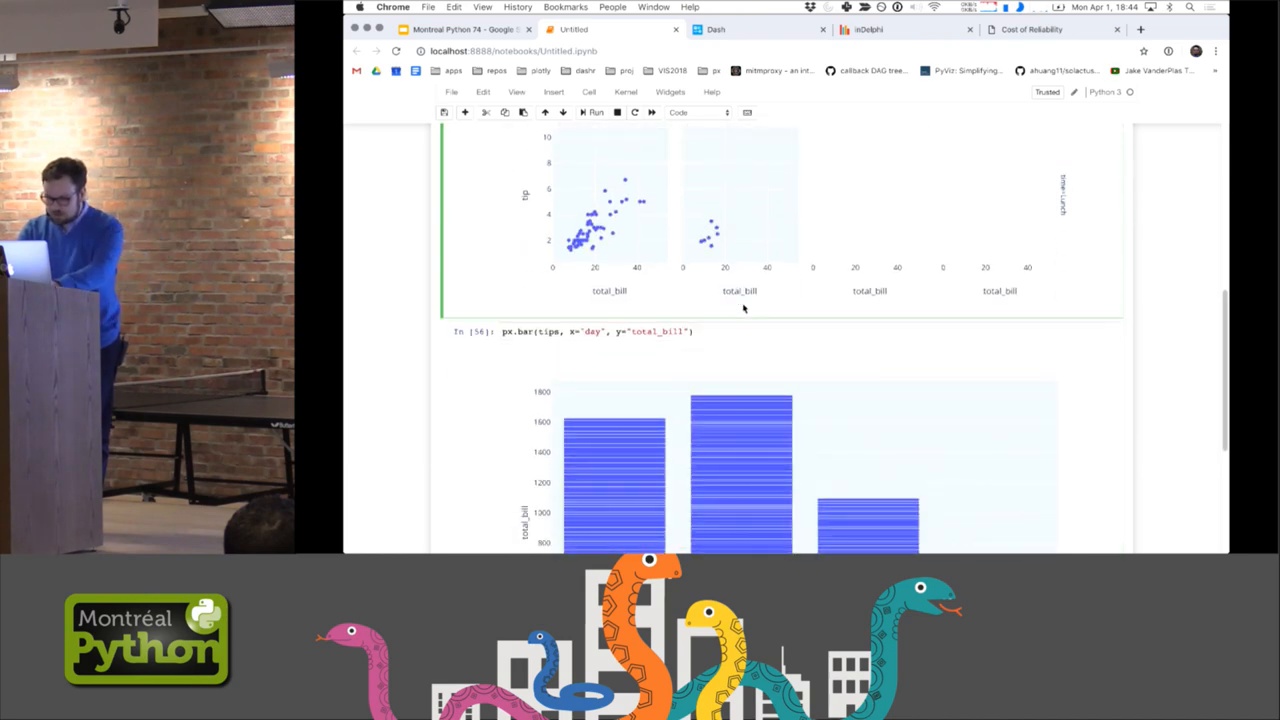
left_click(686, 331)
key("super+v")
key("shift+Return")
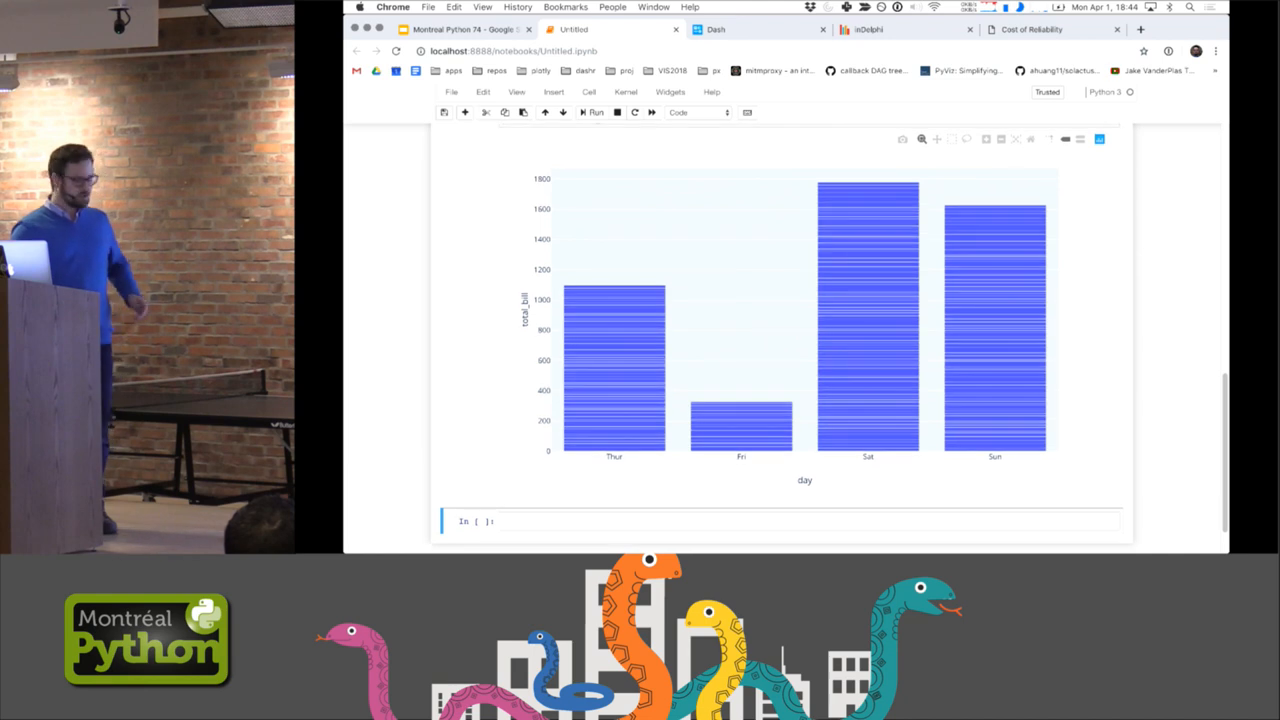
mouse_move(601, 320)
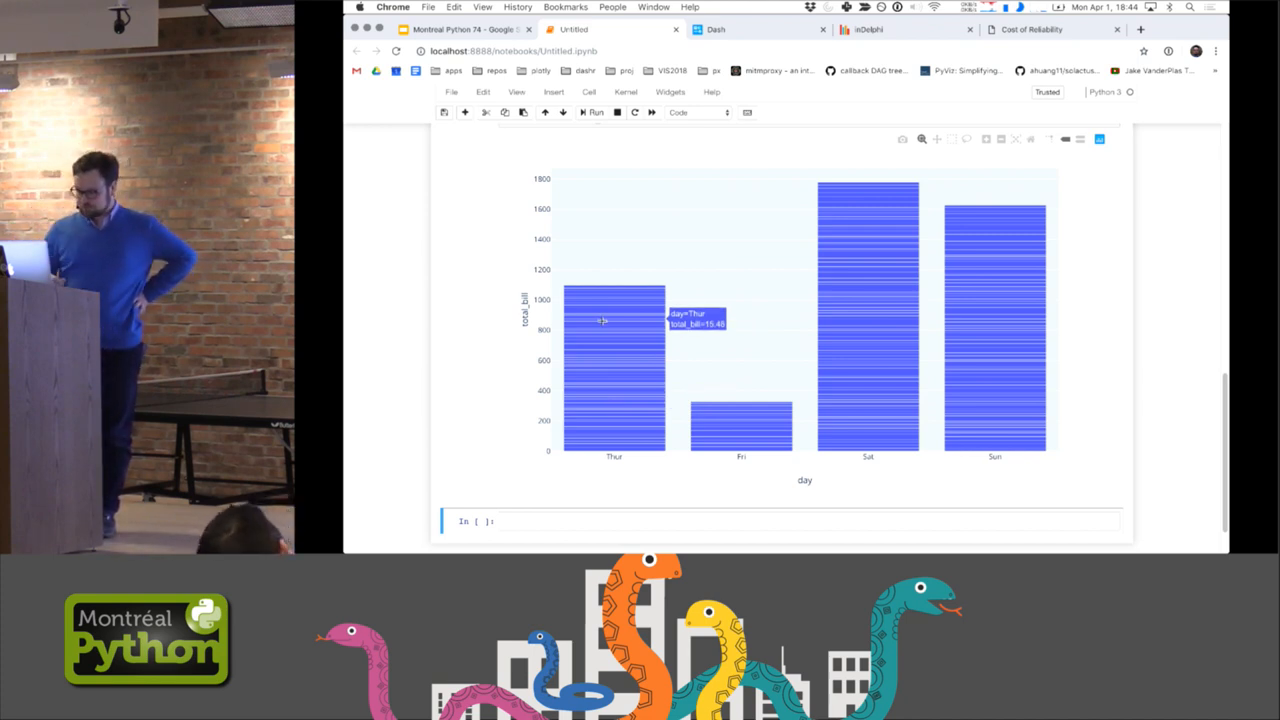
scroll(602, 320, "up", 3)
scroll(602, 320, "up", 2)
scroll(601, 321, "down", 1)
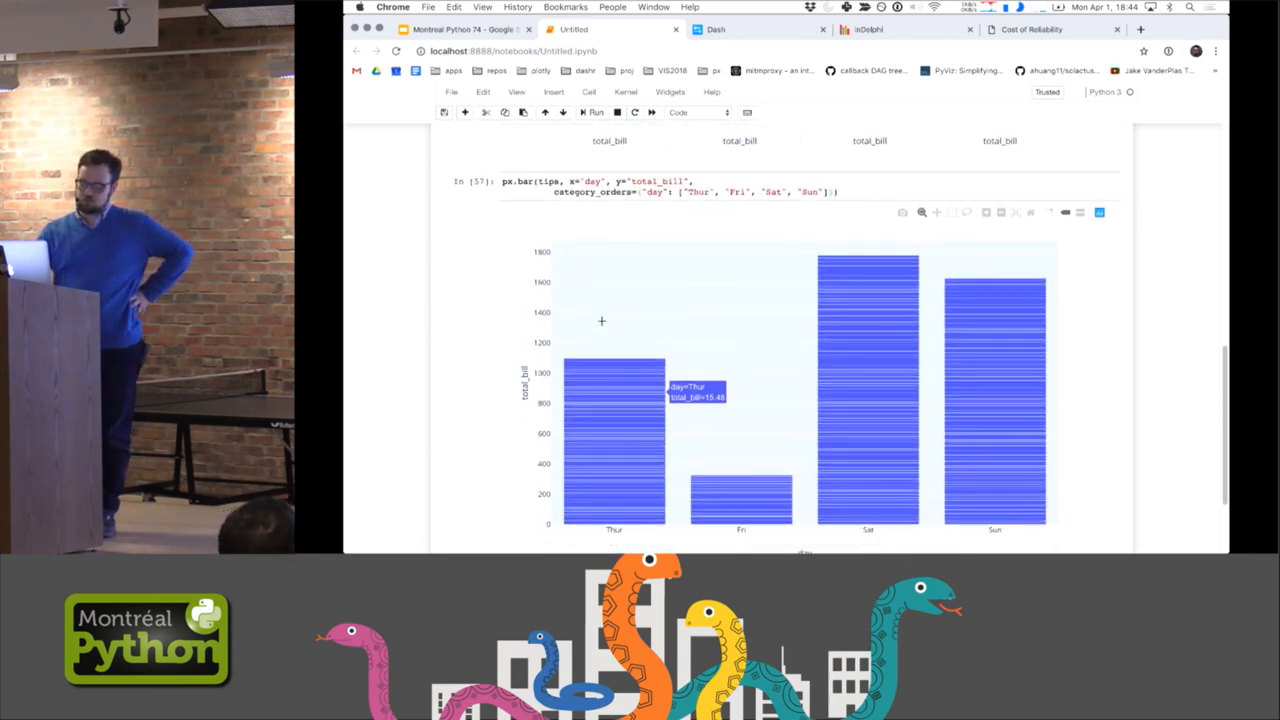
scroll(582, 499, "down", 3)
Pick px.scatter_matrix from Tab completion and run it on the tips data
left_click(583, 468)
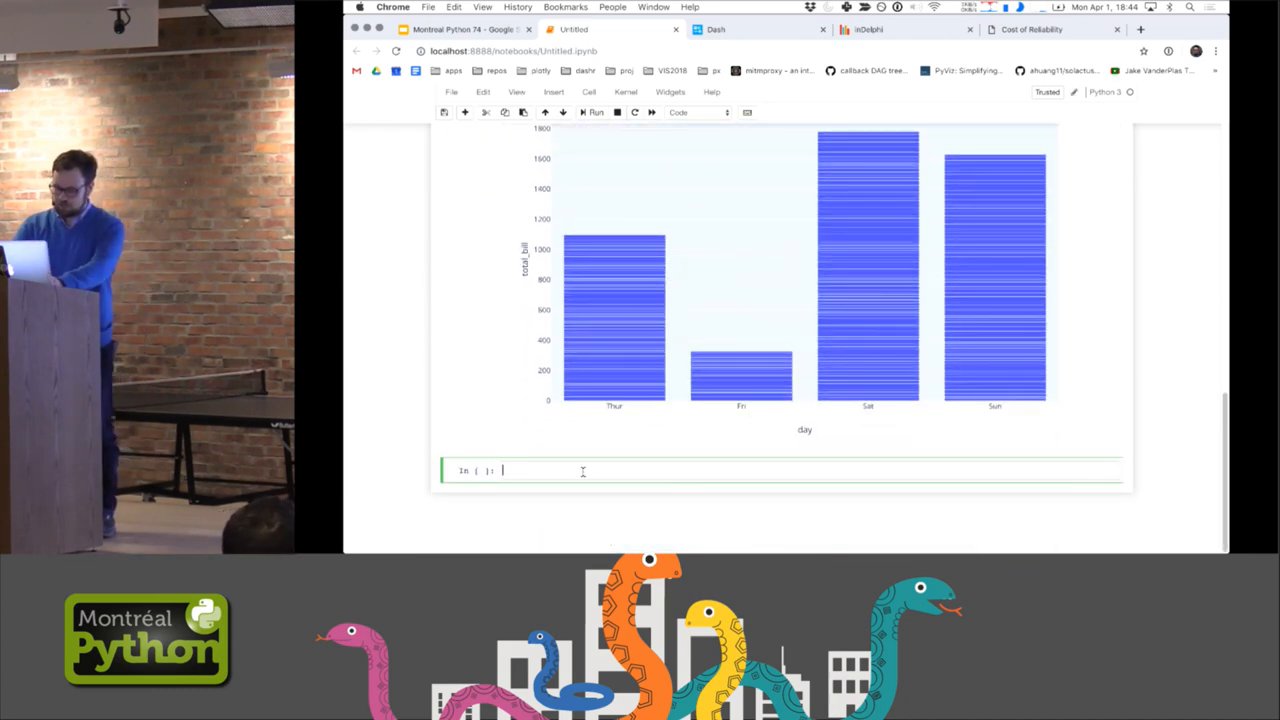
type("px.")
key("BackSpace")
key("BackSpace")
key("Tab")
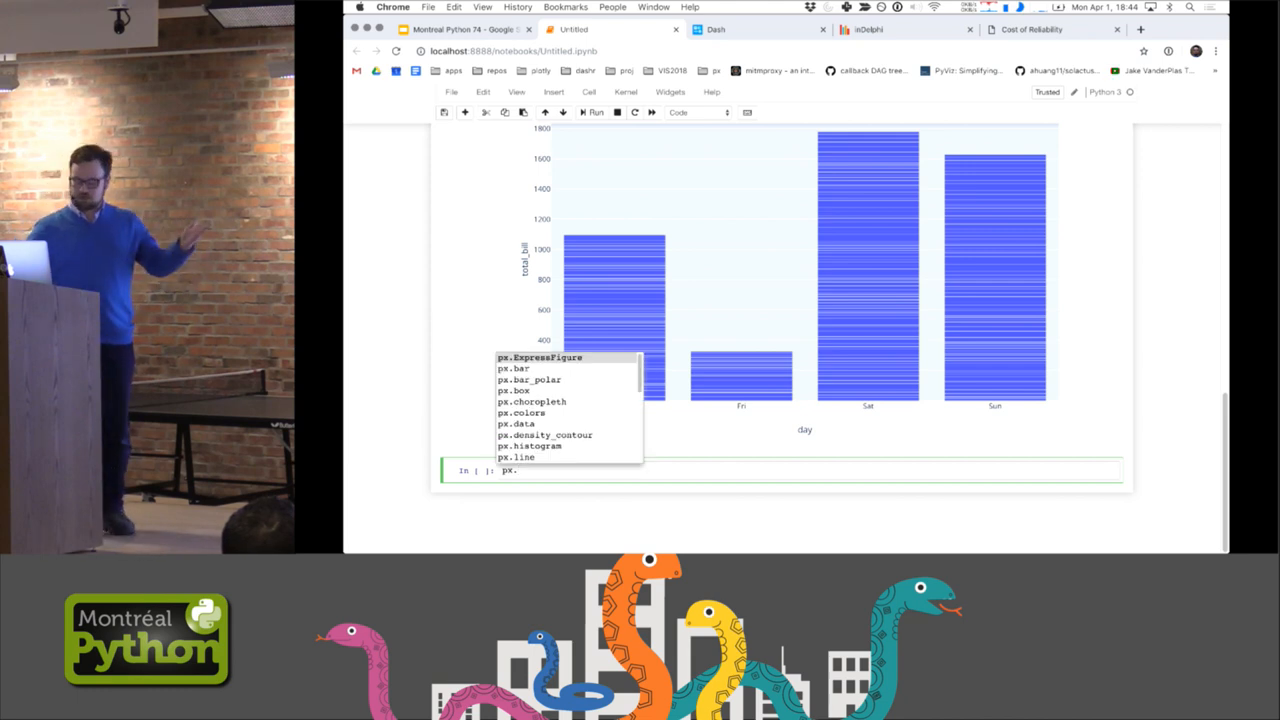
key("Down")
key("Down")
key("Down")
key("Down")
key("Down")
key("Down")
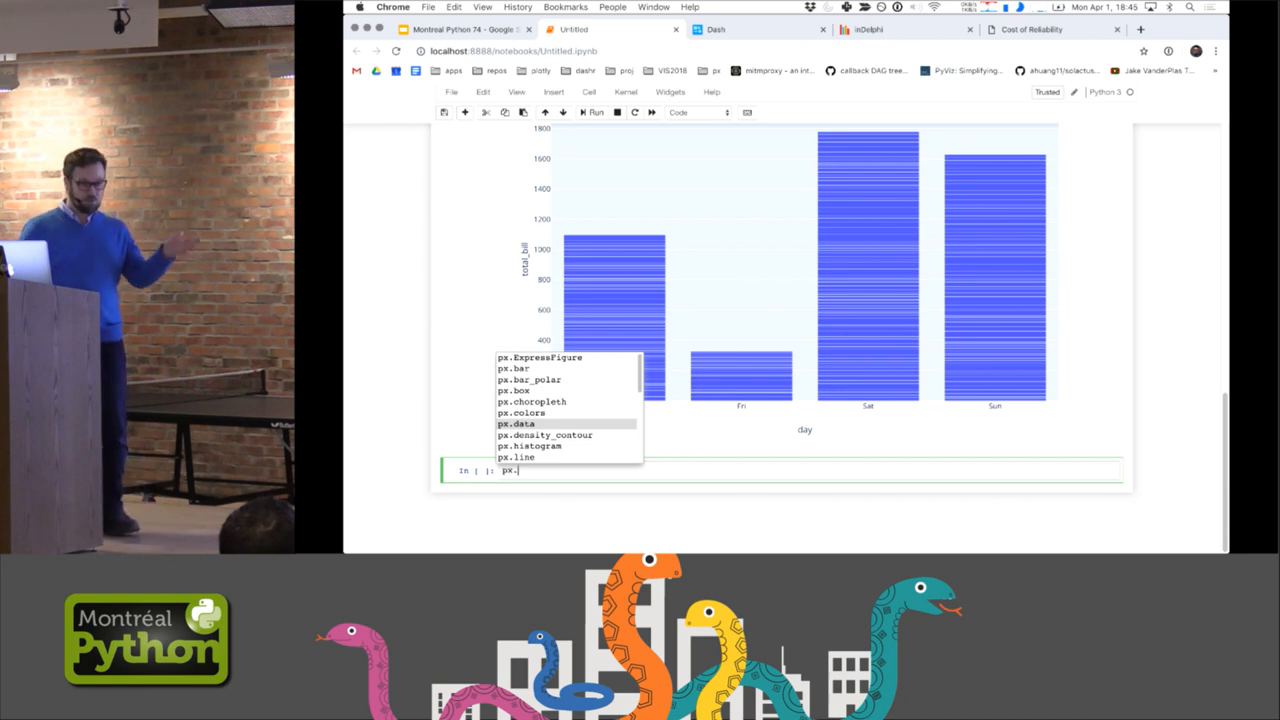
key("Down")
key("Down")
key("Down")
key("Down")
key("Down")
key("Down")
key("Down")
key("Down")
key("Down")
key("Down")
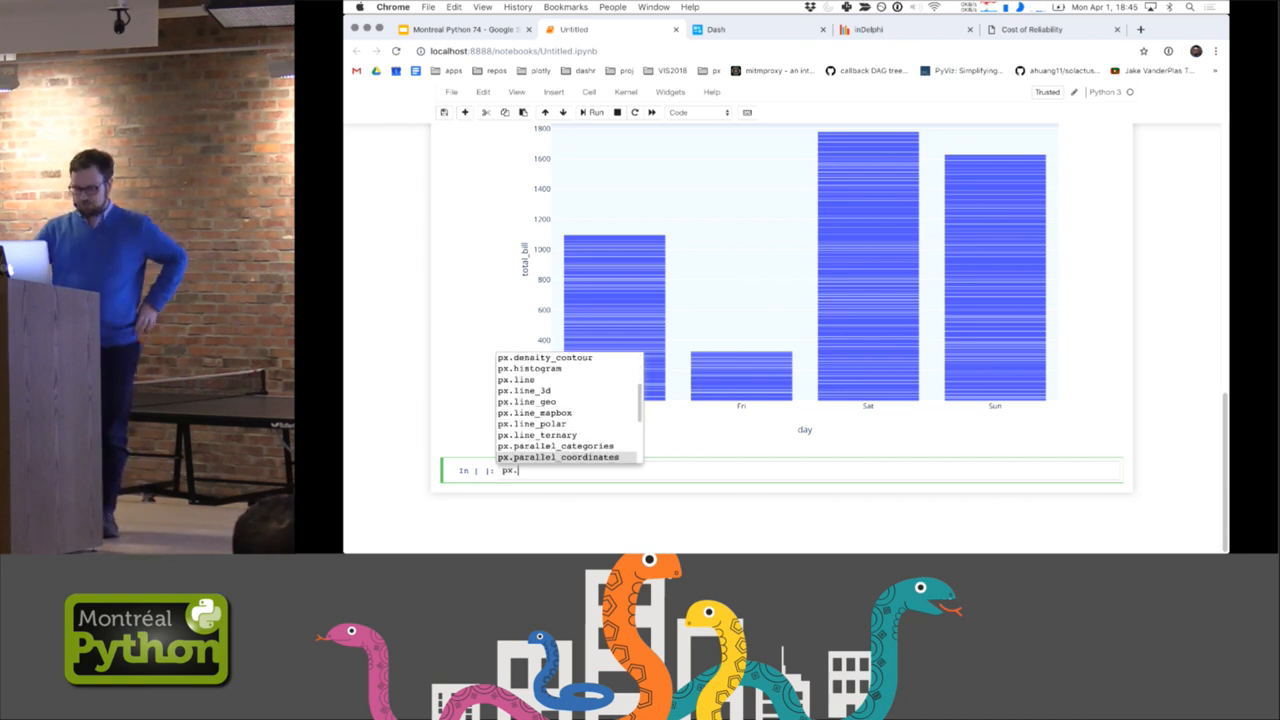
key("Down")
key("Down")
key("Down")
key("Down")
key("Down")
key("Down")
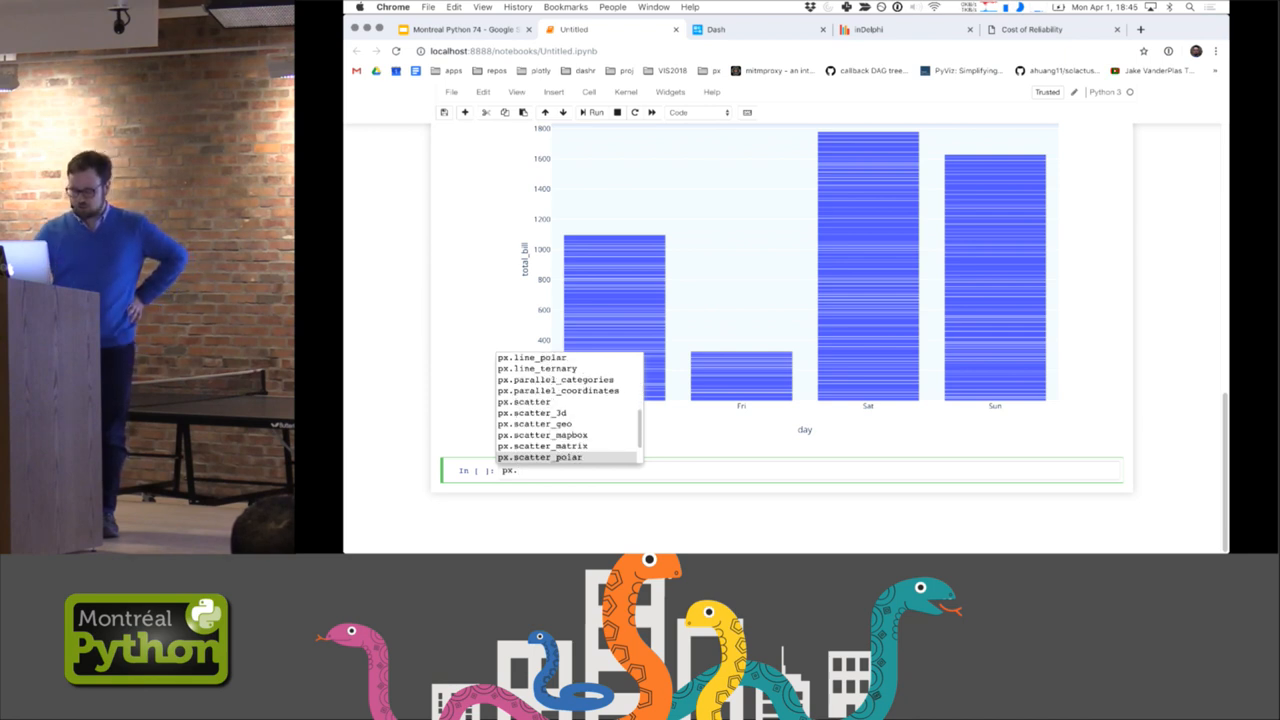
key("Up")
key("Return")
type("(tips)")
key("shift+Return")
scroll(1172, 409, "down", 5)
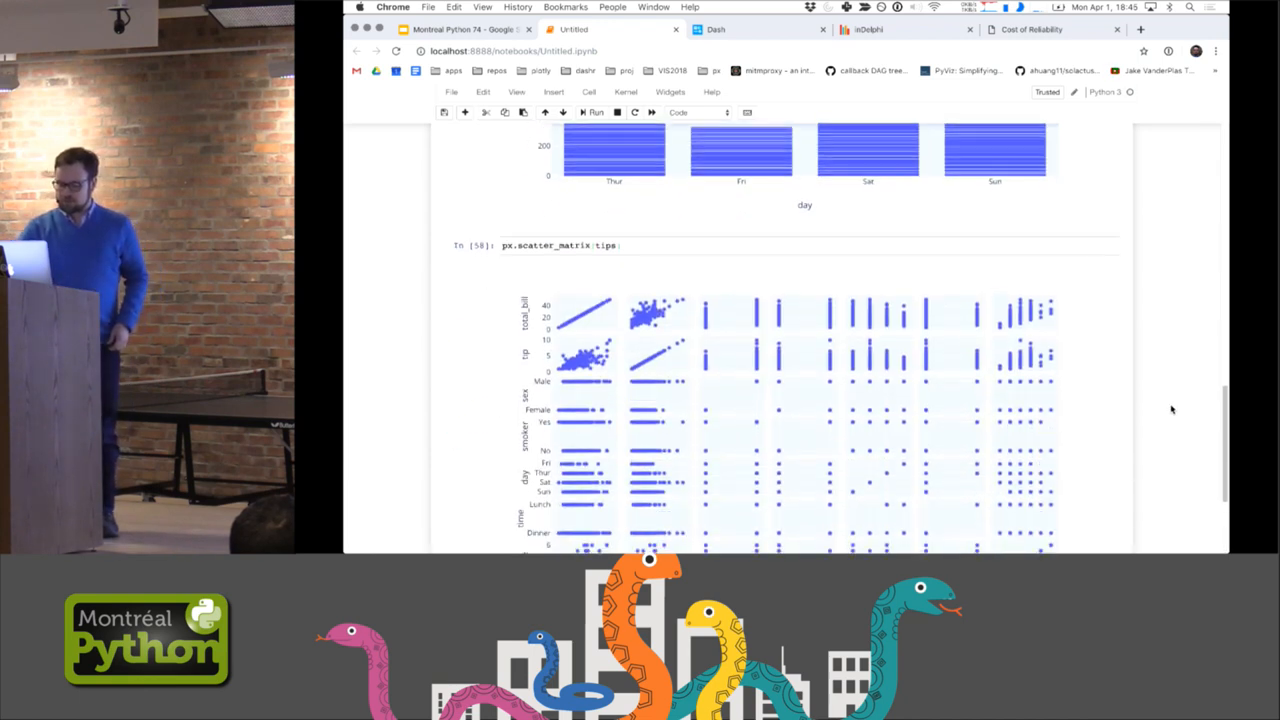
scroll(1172, 409, "down", 2)
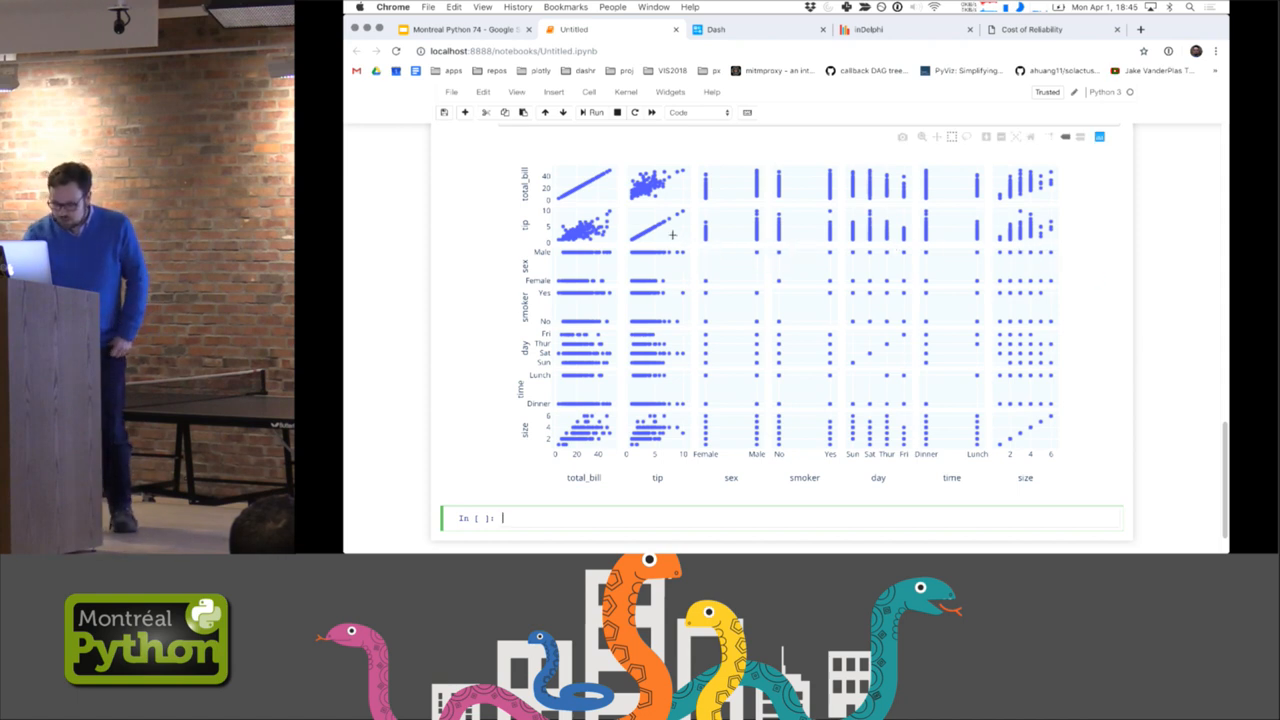
Box-select points in the tip versus total_bill subplot of the matrix, then clear the selection
mouse_move(672, 231)
left_mouse_down()
mouse_move(652, 205)
mouse_move(632, 219)
left_mouse_up()
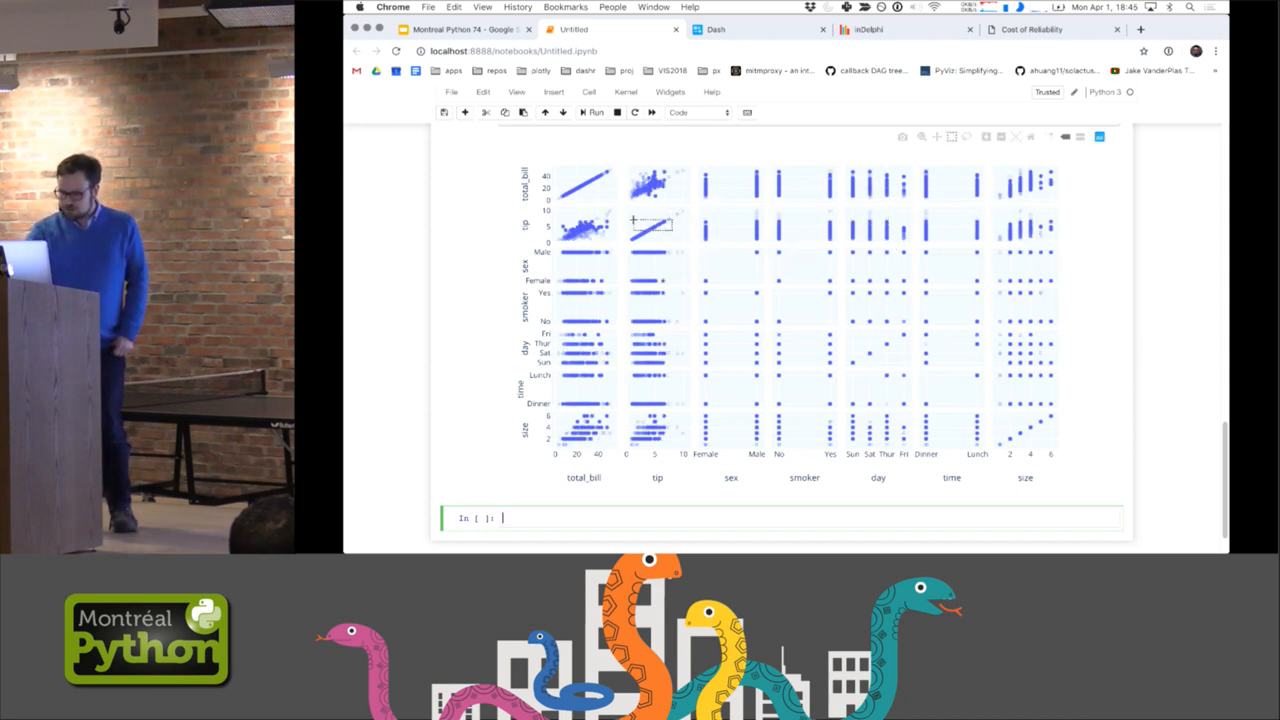
left_click(948, 212)
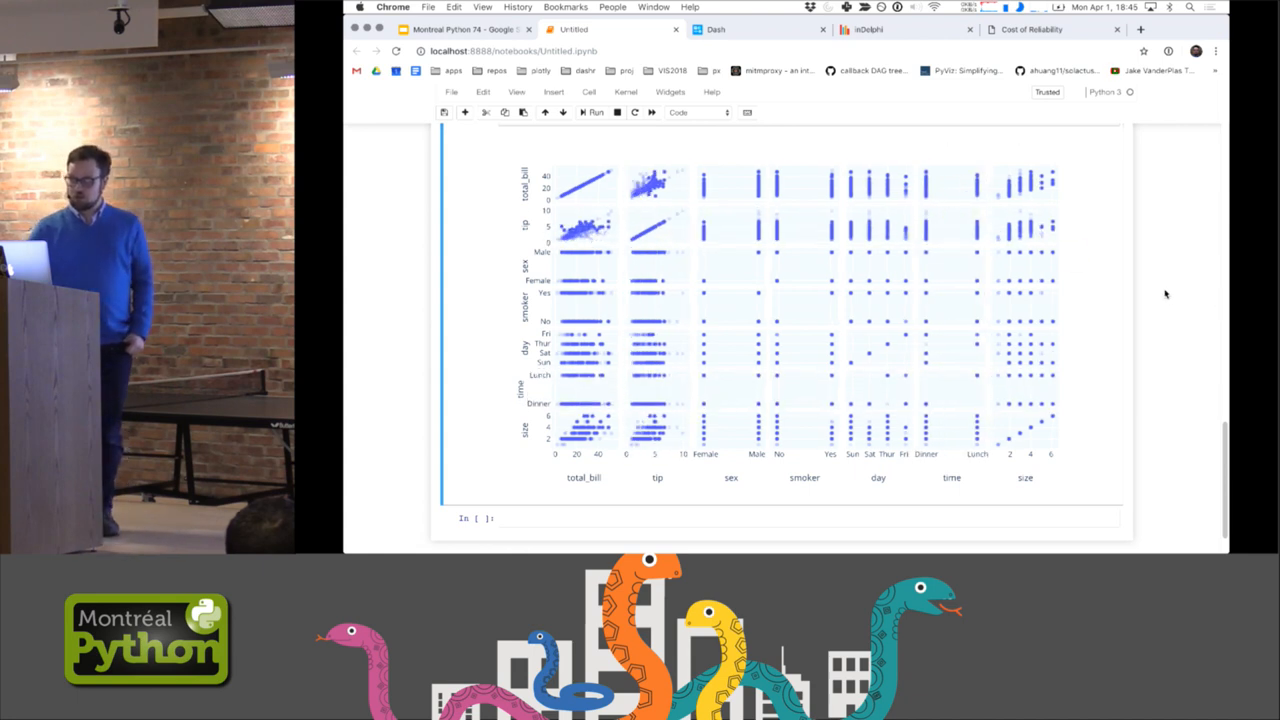
scroll(1166, 293, "up", 3)
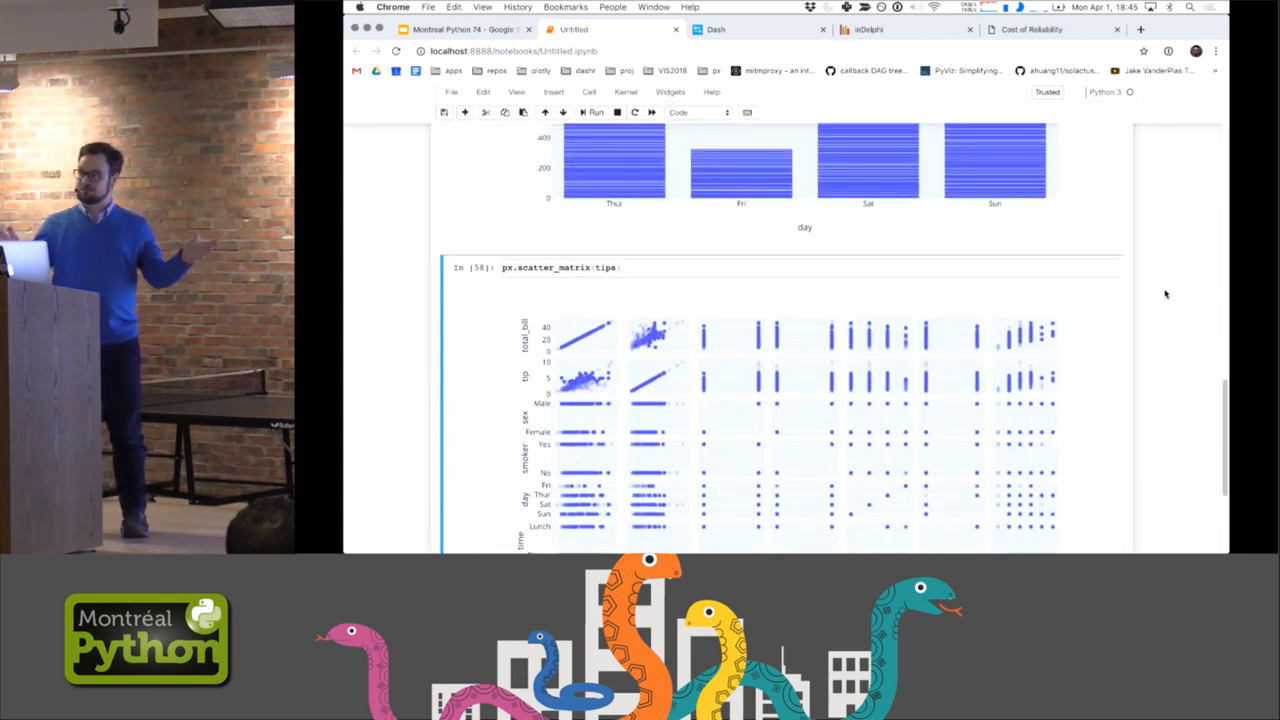
scroll(1166, 293, "down", 2)
scroll(1166, 293, "up", 3)
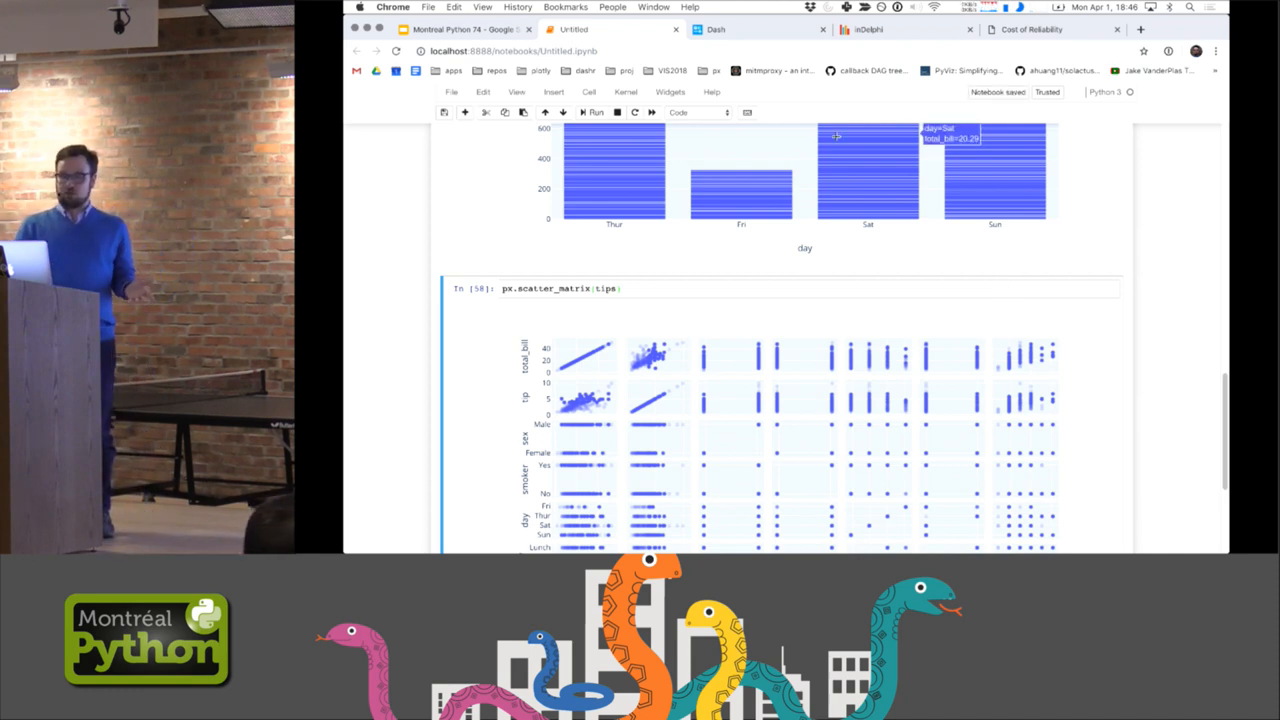
mouse_move(936, 308)
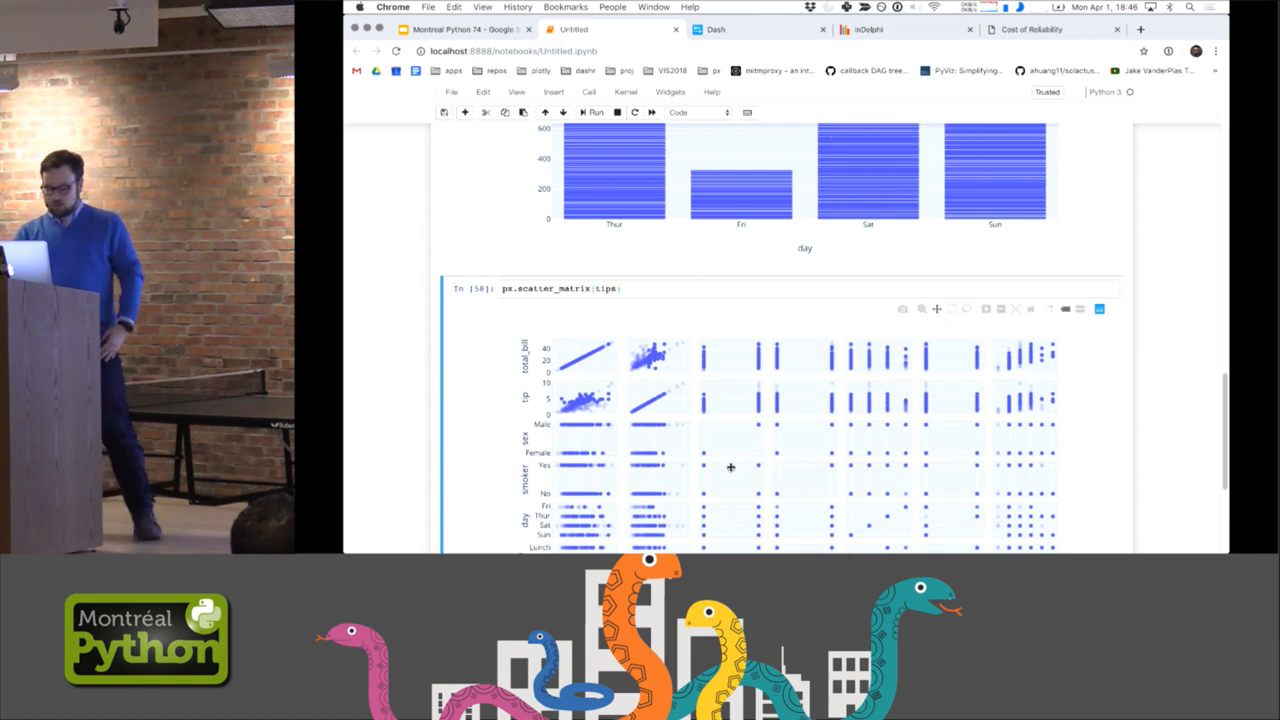
Bring demo.py forward in the editor after a glance back at the charts notebook
mouse_move(774, 522)
left_click(786, 538)
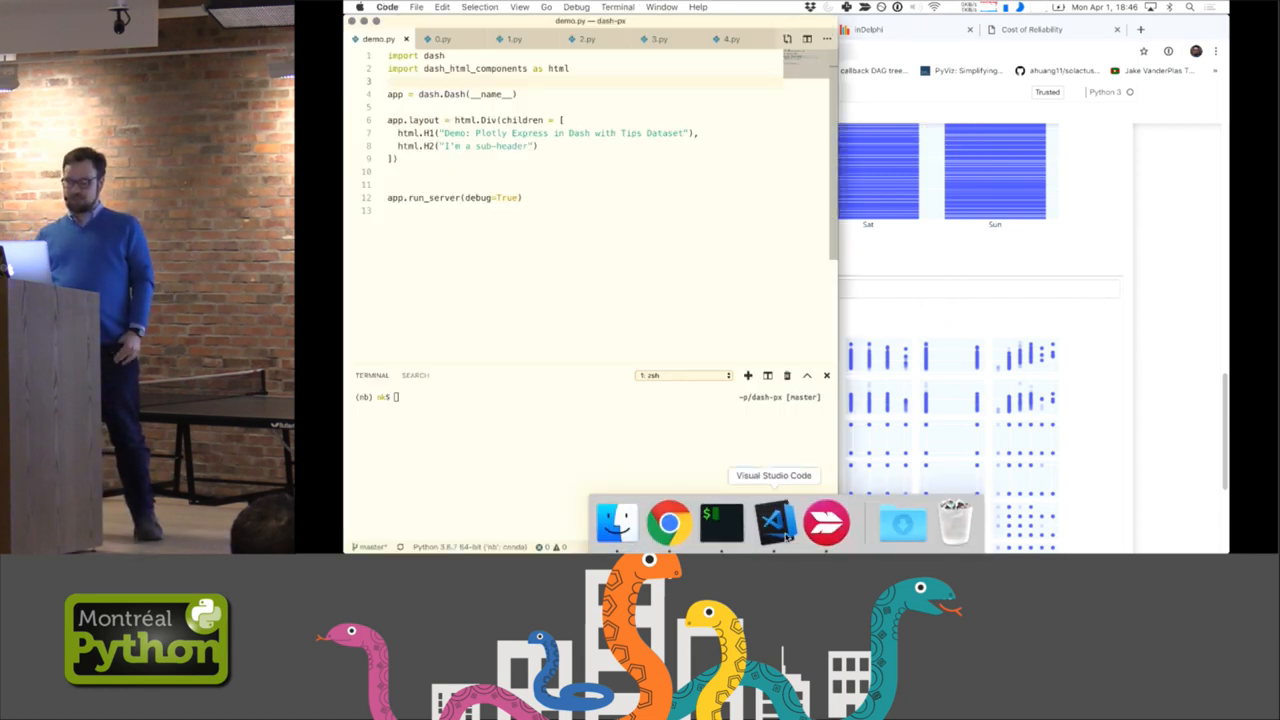
left_click(1167, 236)
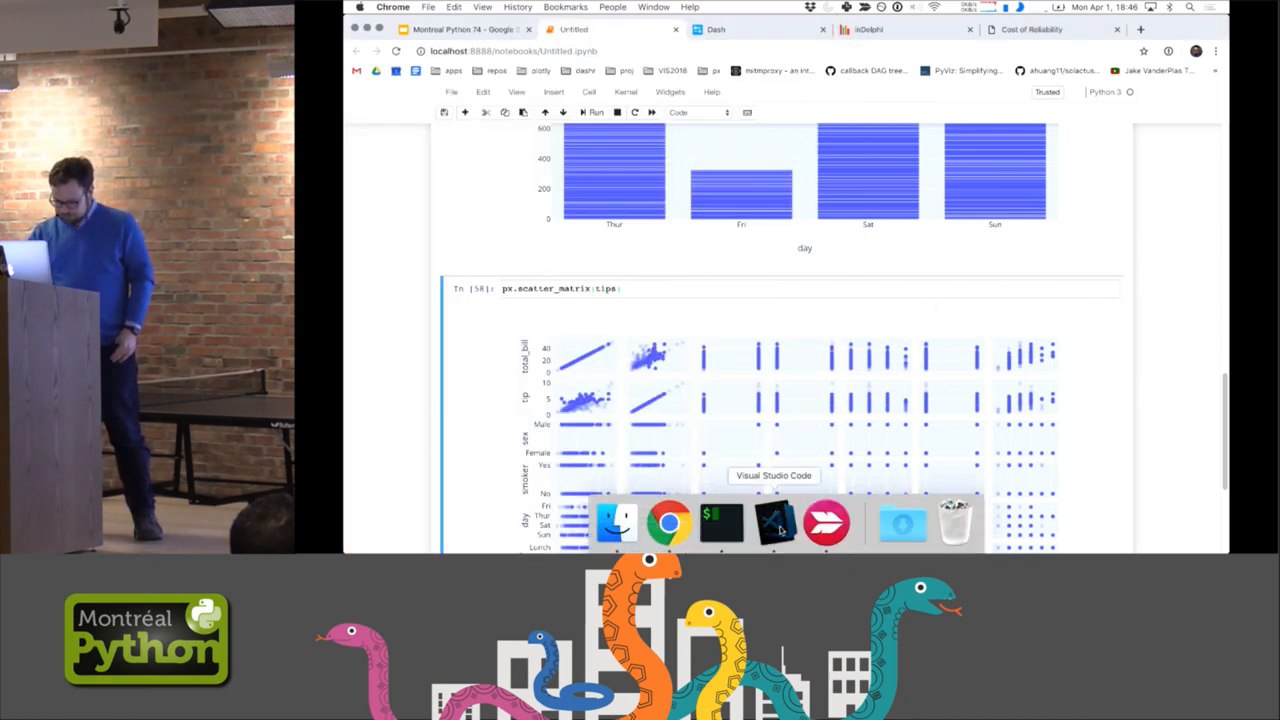
left_click(786, 536)
left_click(600, 230)
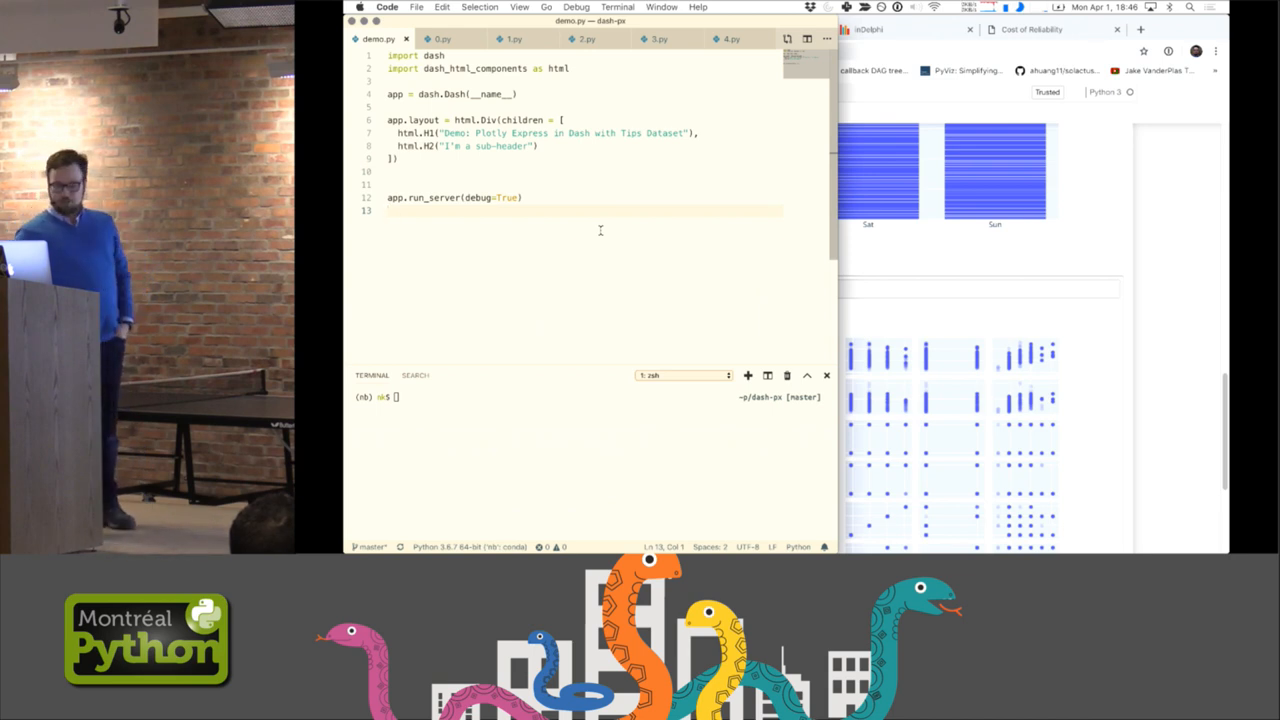
Walk through demo.py's imports, app, Div layout and run_server lines, then run python demo.py in the terminal
left_click_drag(396, 56, 444, 56)
left_click(556, 68)
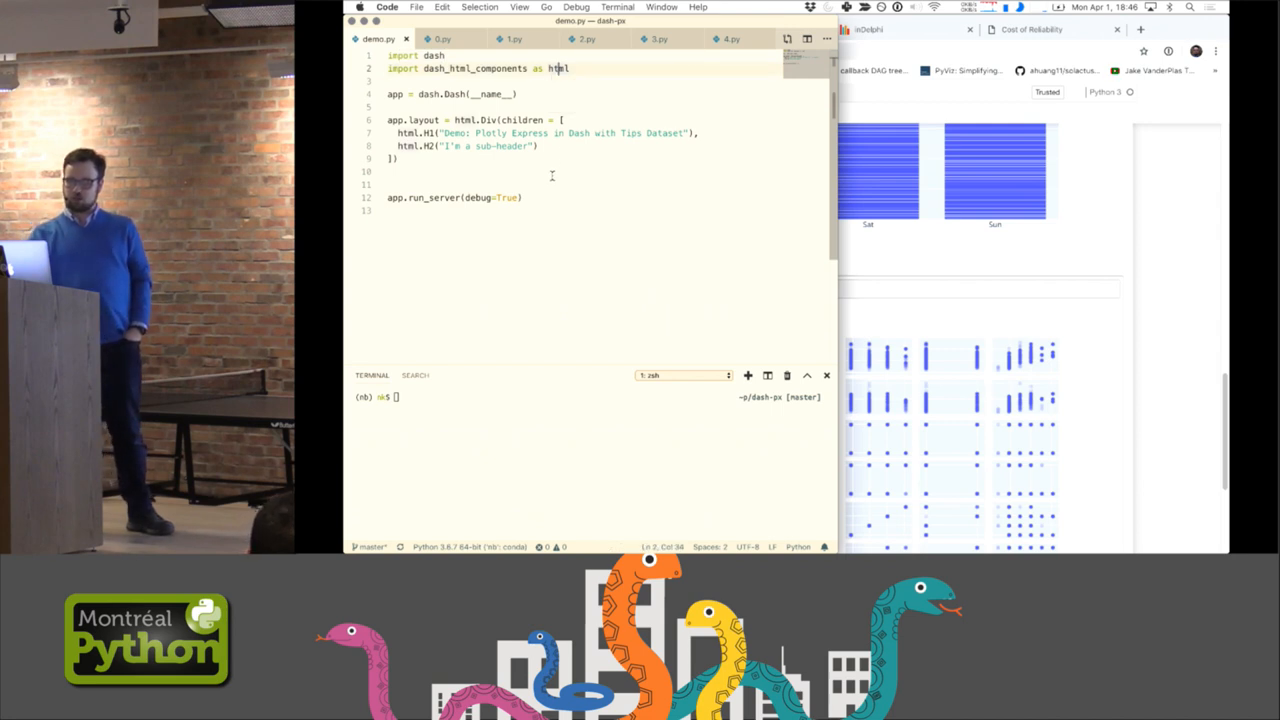
left_click(549, 94)
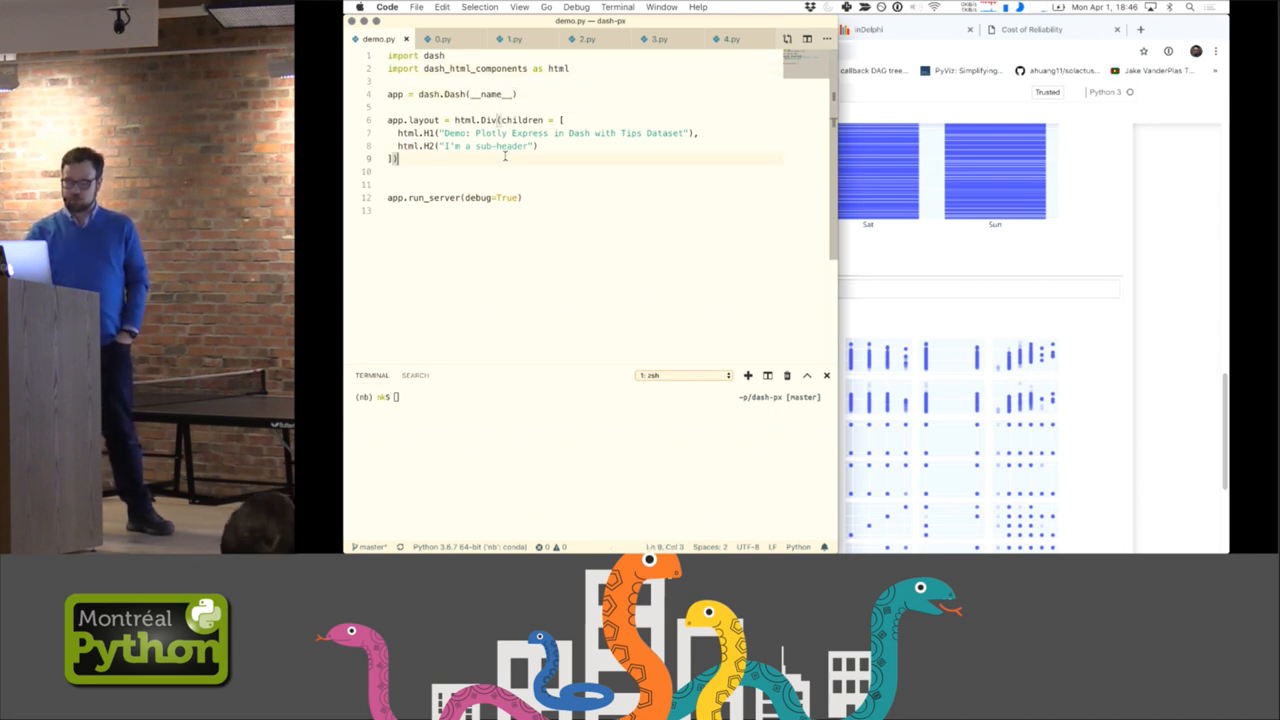
left_click_drag(538, 146, 500, 120)
left_click(500, 120)
mouse_move(465, 120)
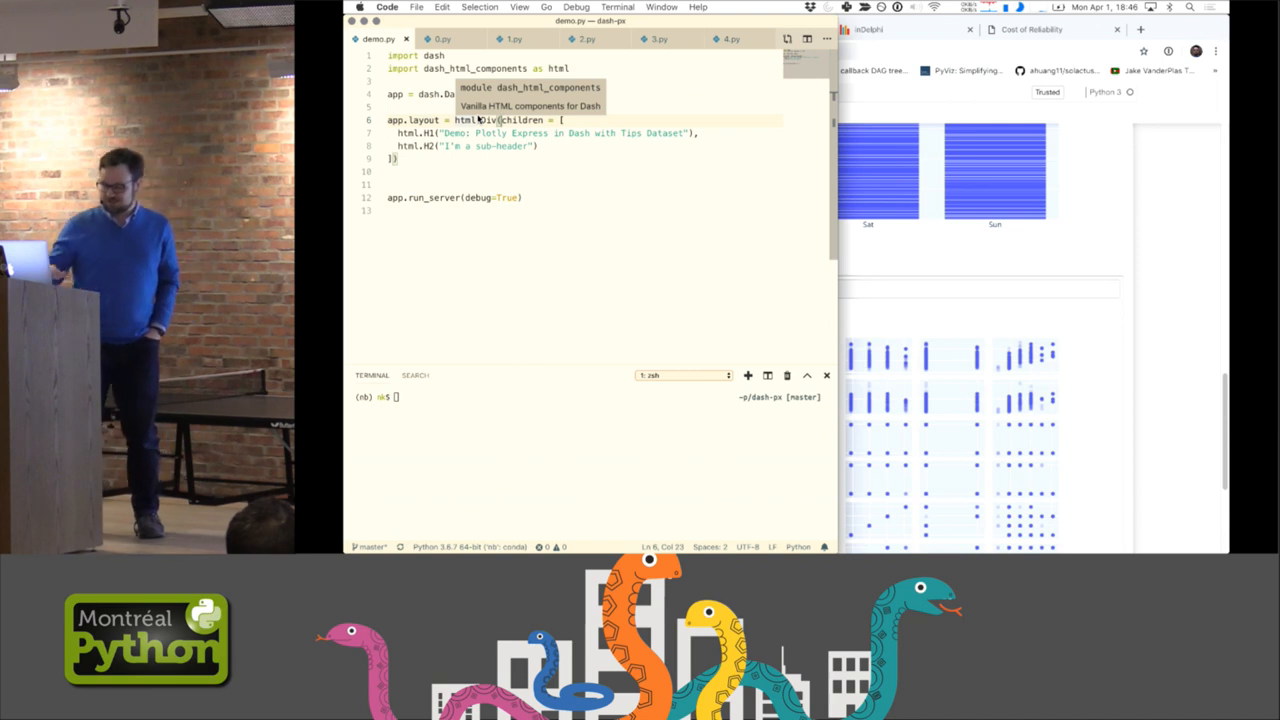
left_click(539, 199)
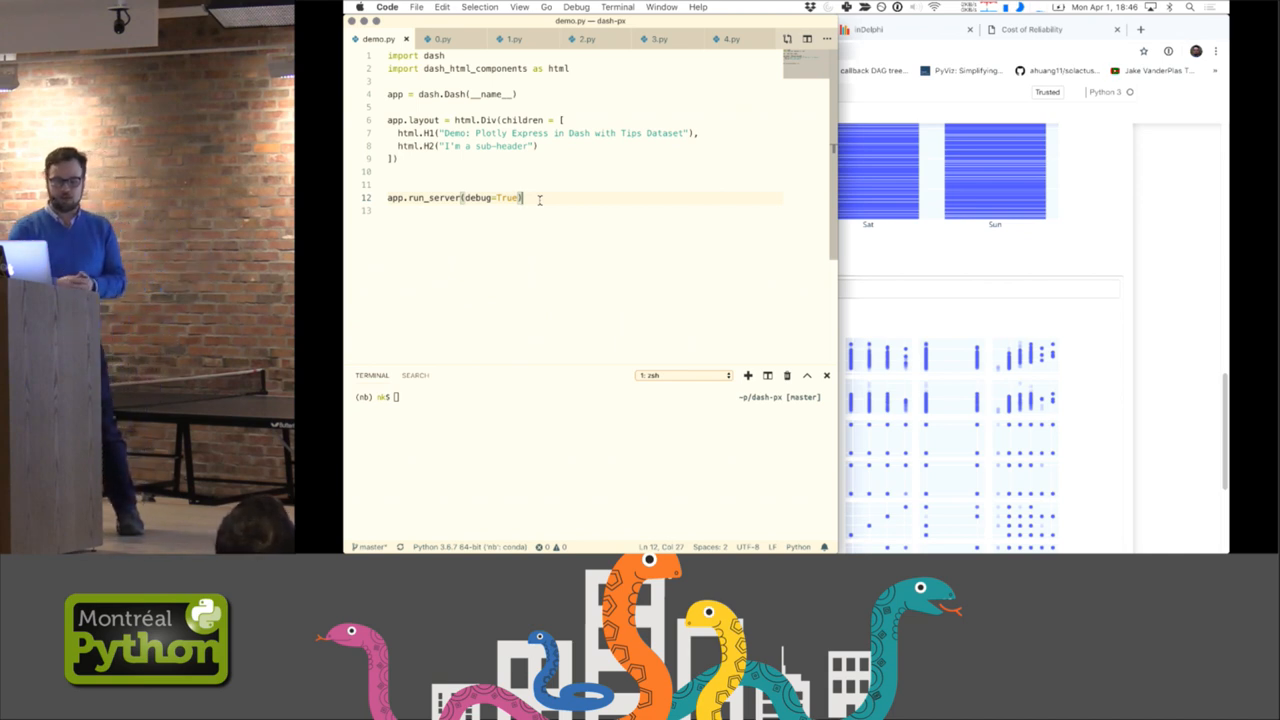
left_click(501, 429)
left_click(494, 399)
type("python demo.py")
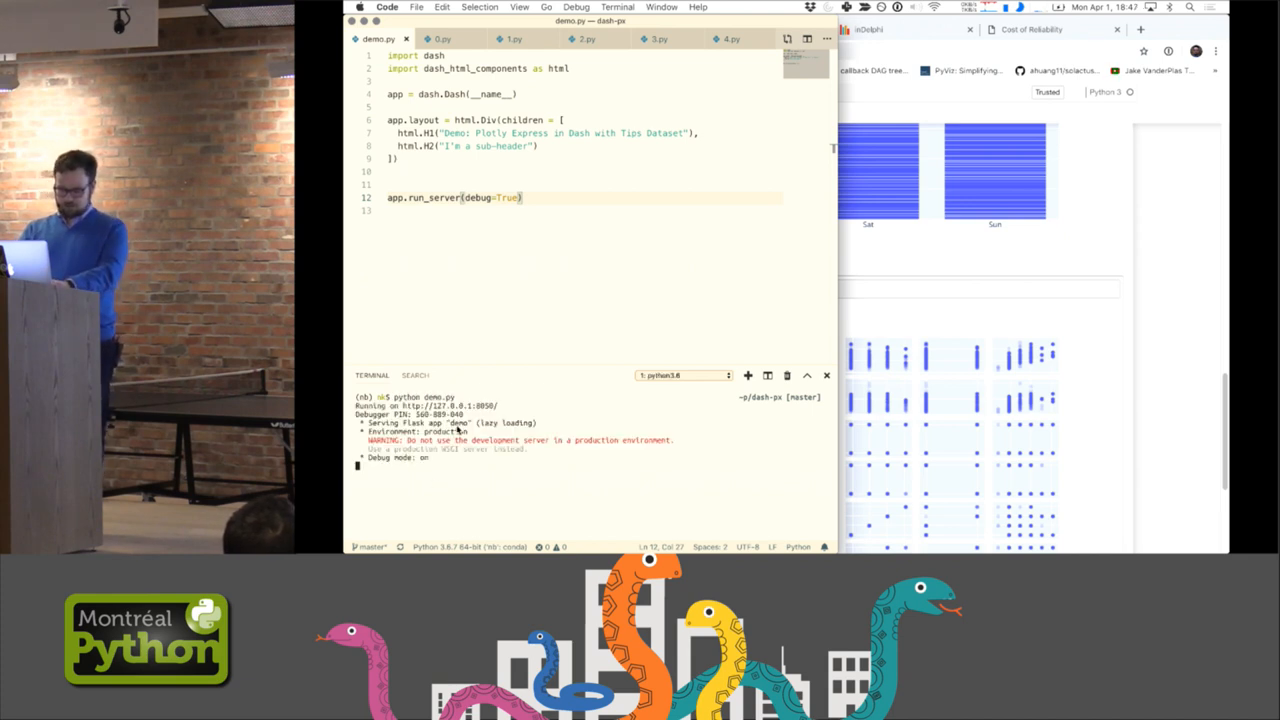
Show the Dash app at 127.0.0.1:8050 in its own window on the right with the code in front on the left
left_click(462, 406, "super")
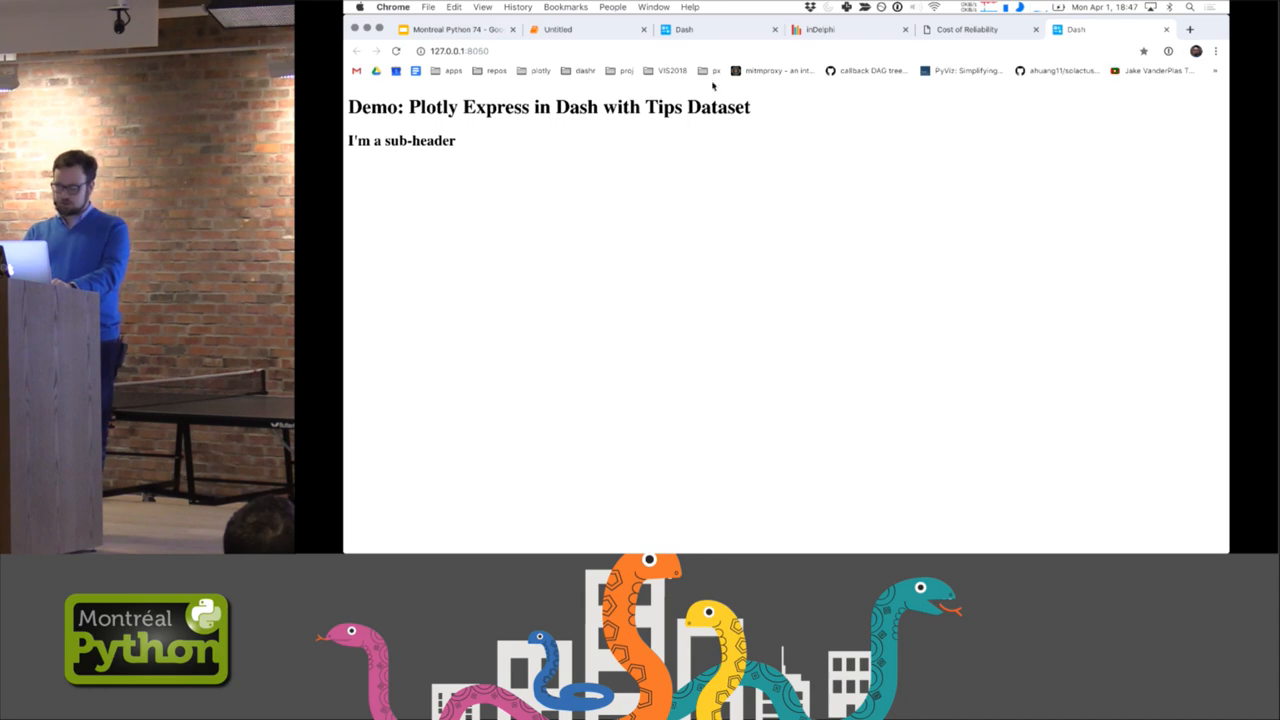
left_click_drag(1079, 32, 869, 32)
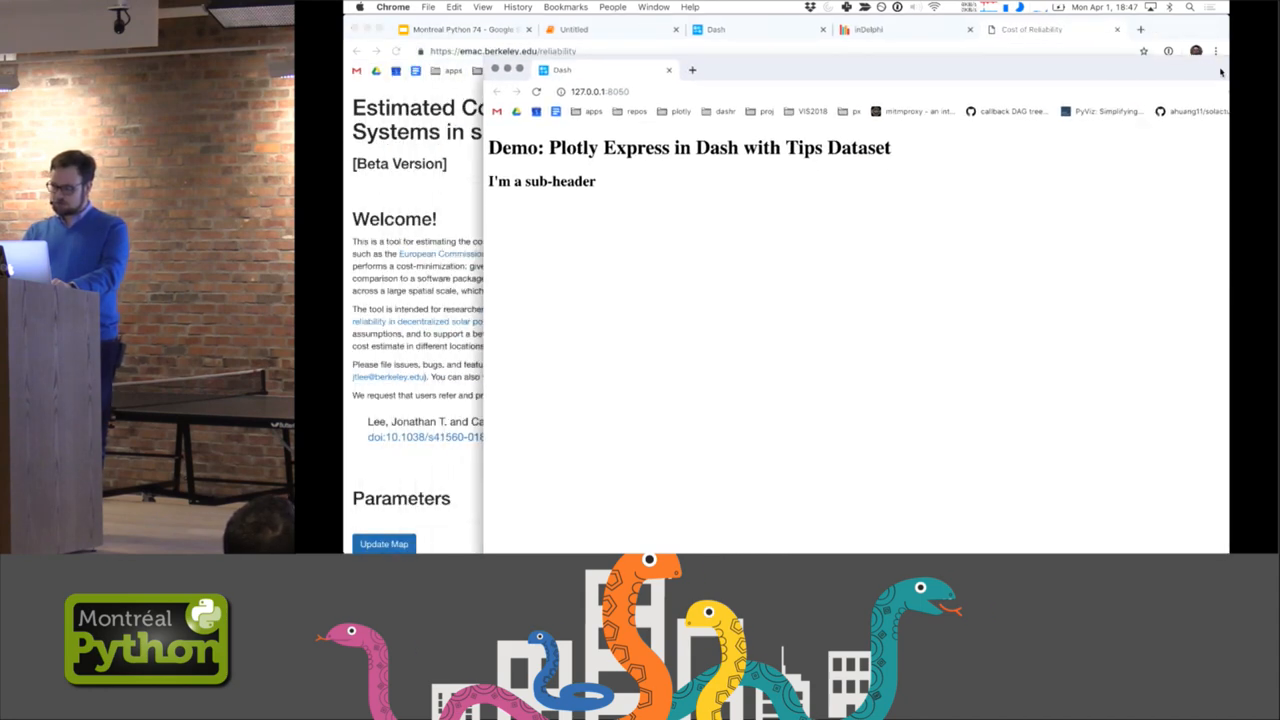
left_click_drag(1228, 74, 1230, 74)
left_click(357, 29)
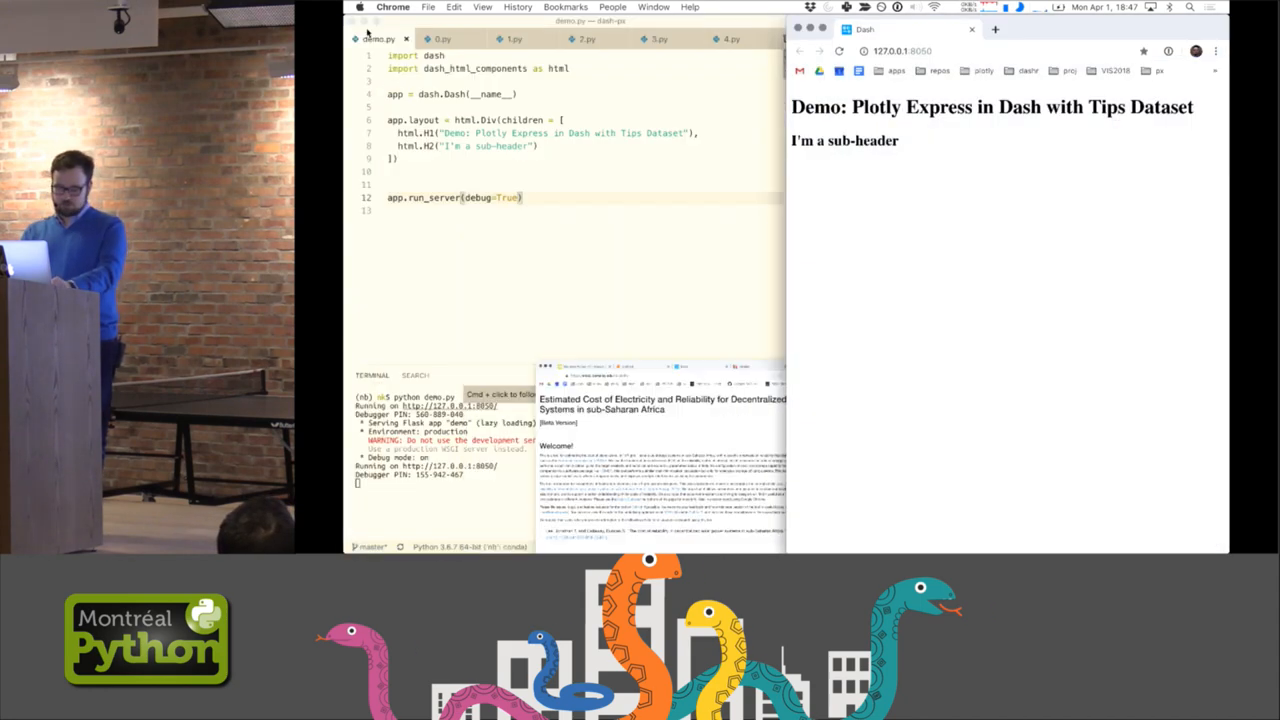
left_click(801, 176)
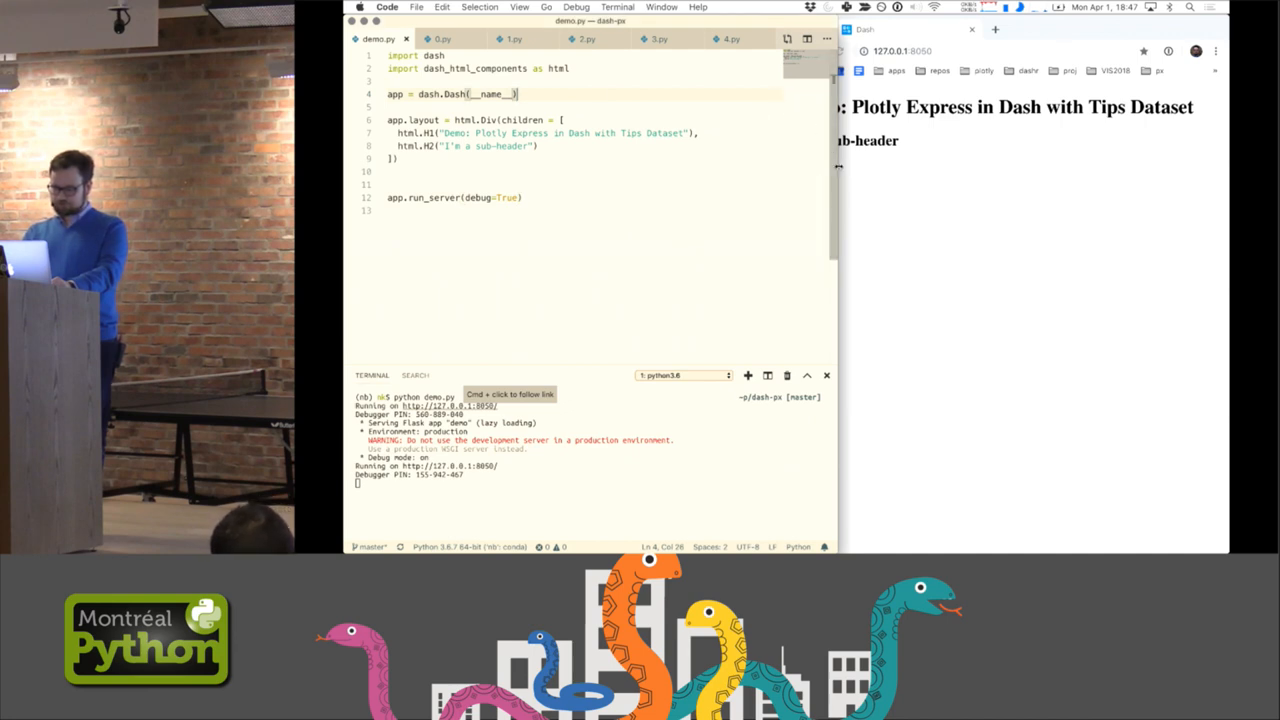
left_click(688, 212)
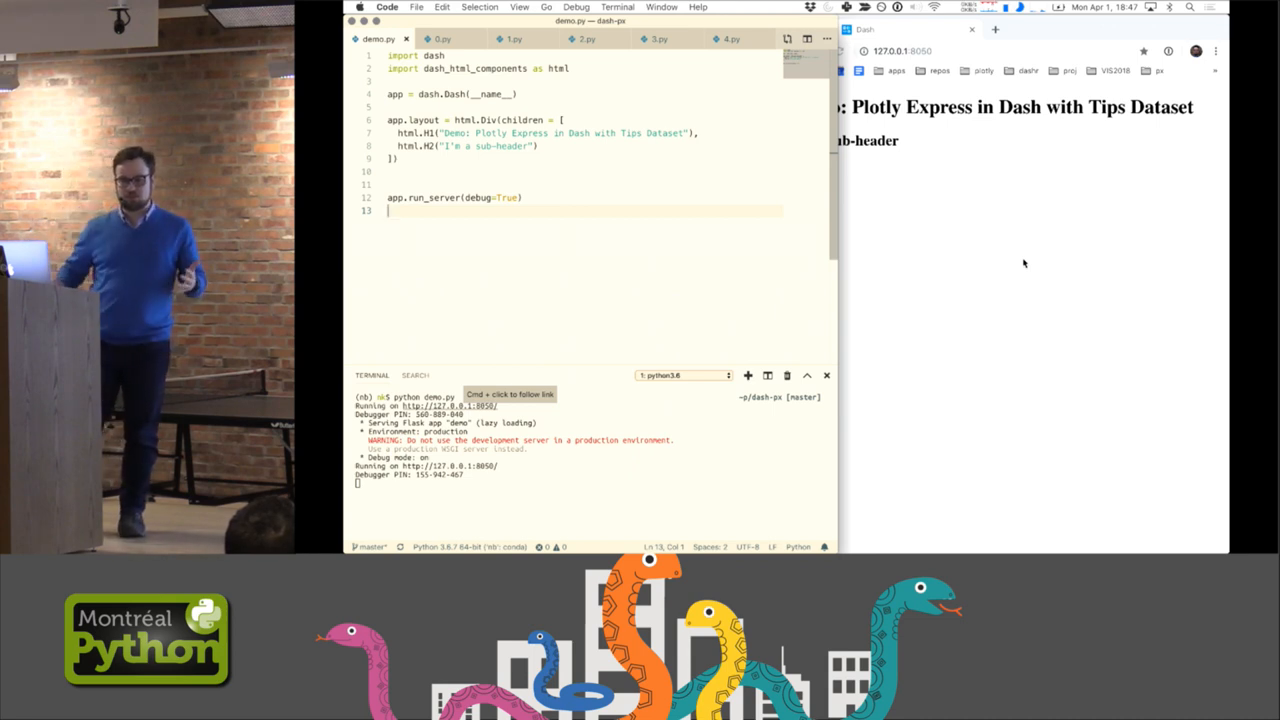
Close 0.py and switch to the 1.py example
left_click(450, 40)
key("Escape")
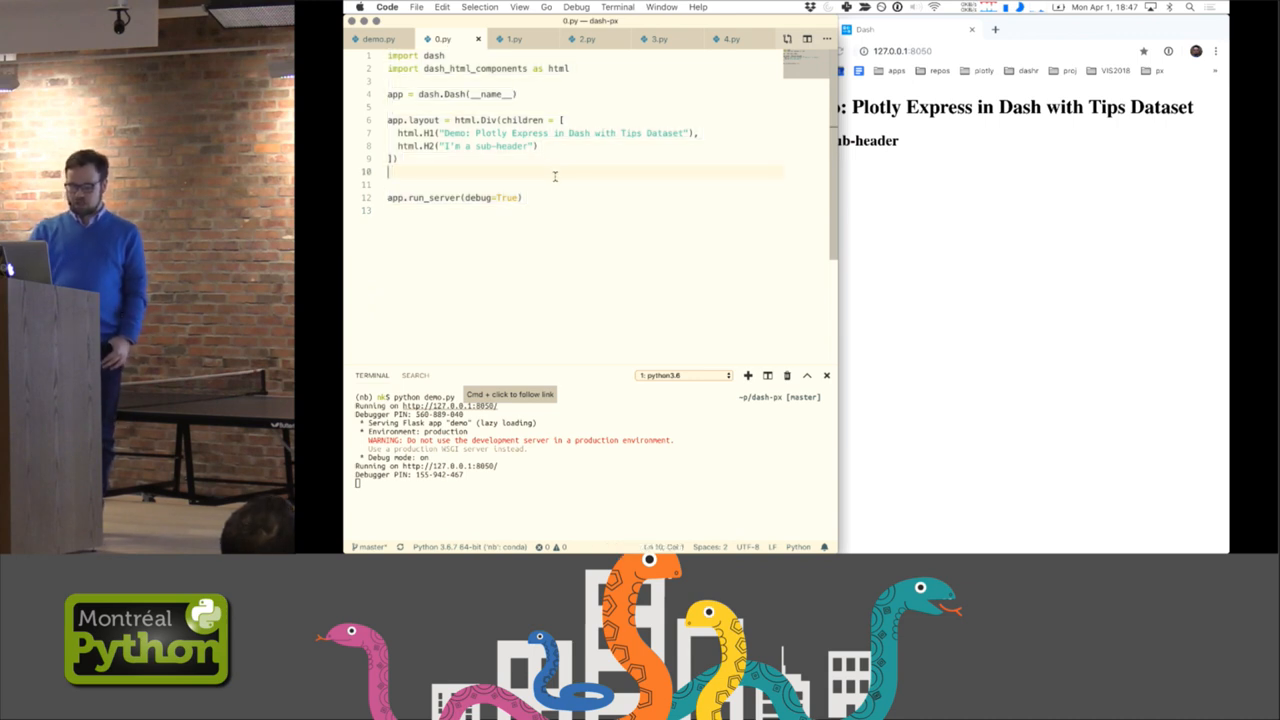
left_click(478, 39)
left_click(461, 40)
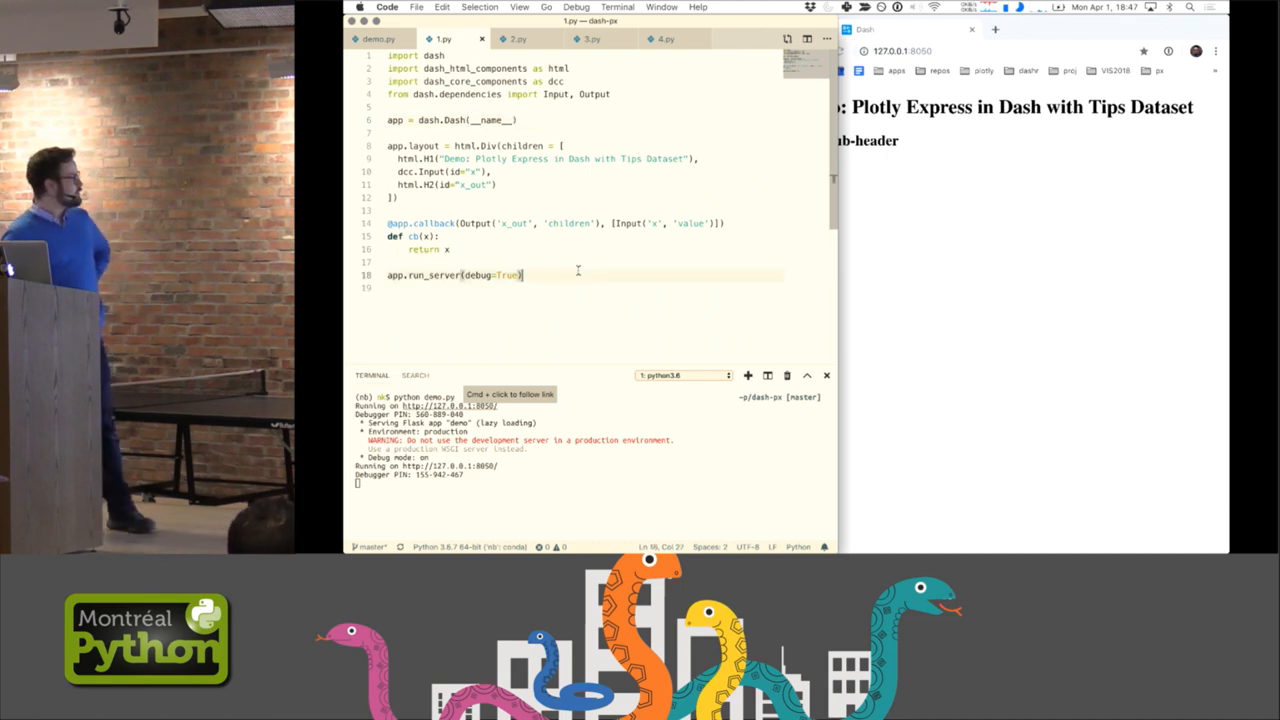
Walk through 1.py's component imports, the x input and x_out H2 layout, and the callback returning children
left_click(631, 94)
left_click_drag(631, 94, 629, 74)
left_click(629, 74)
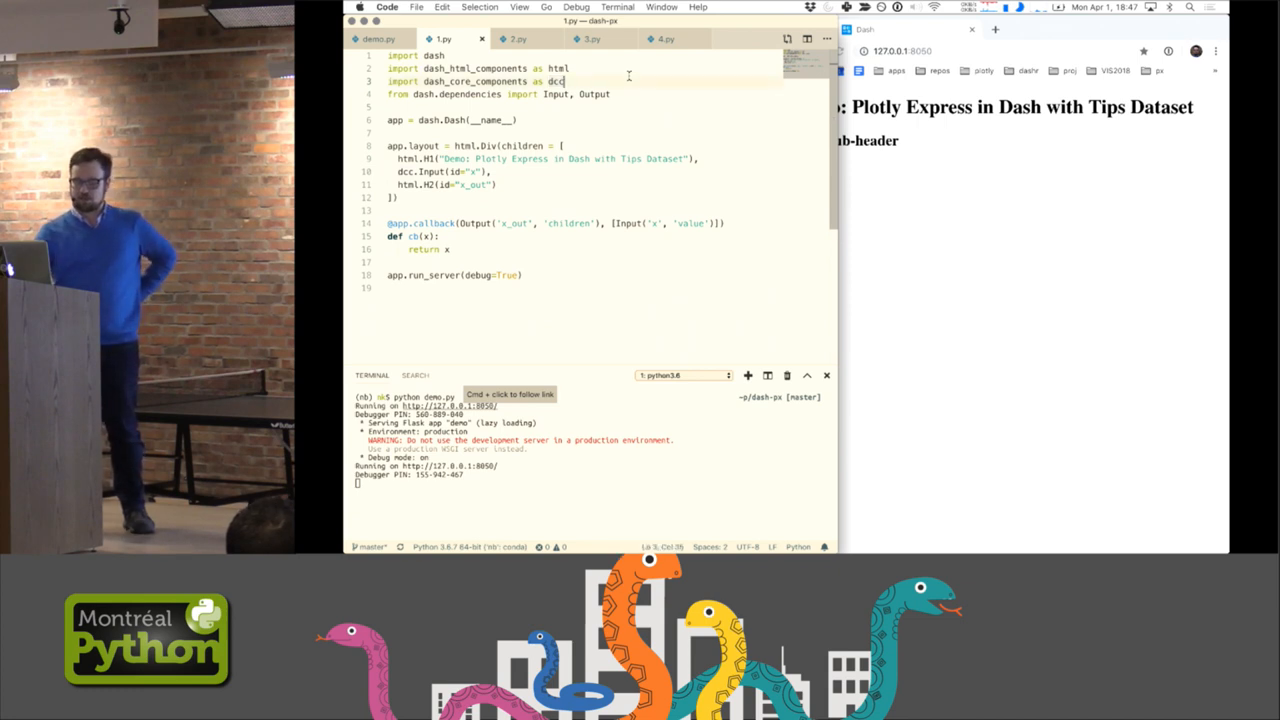
left_click_drag(546, 94, 580, 94)
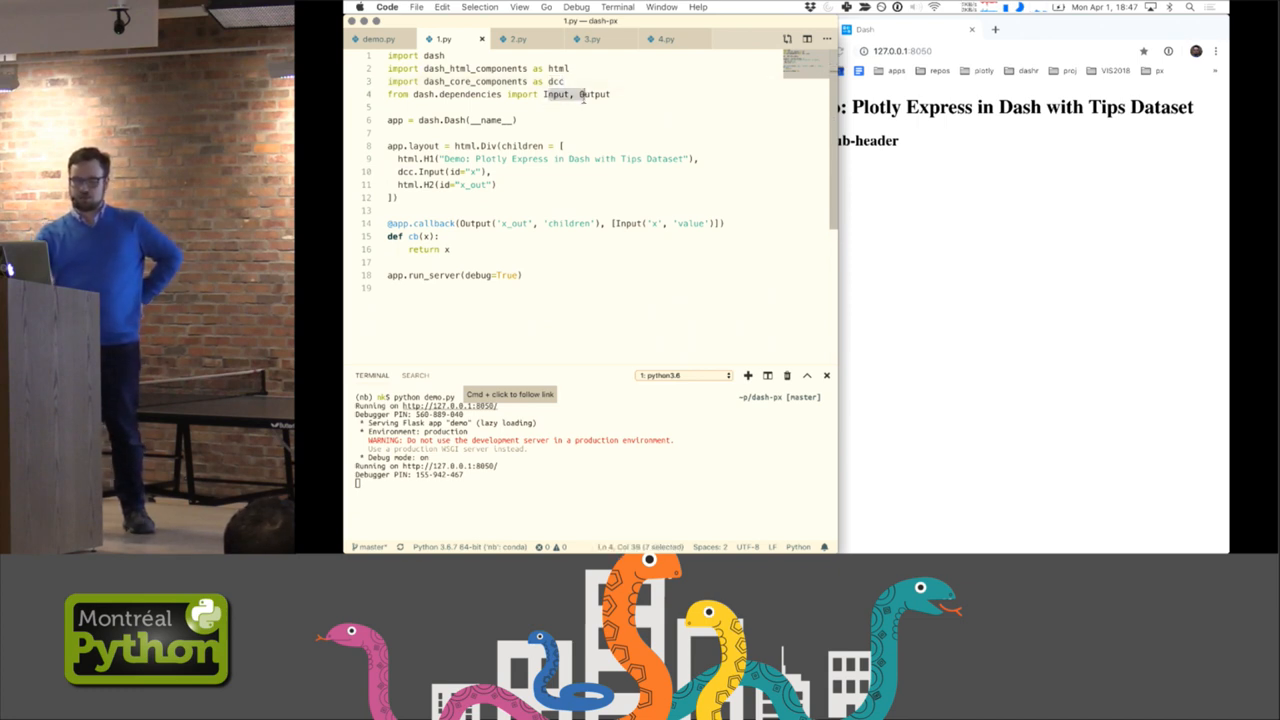
left_click_drag(522, 186, 397, 158)
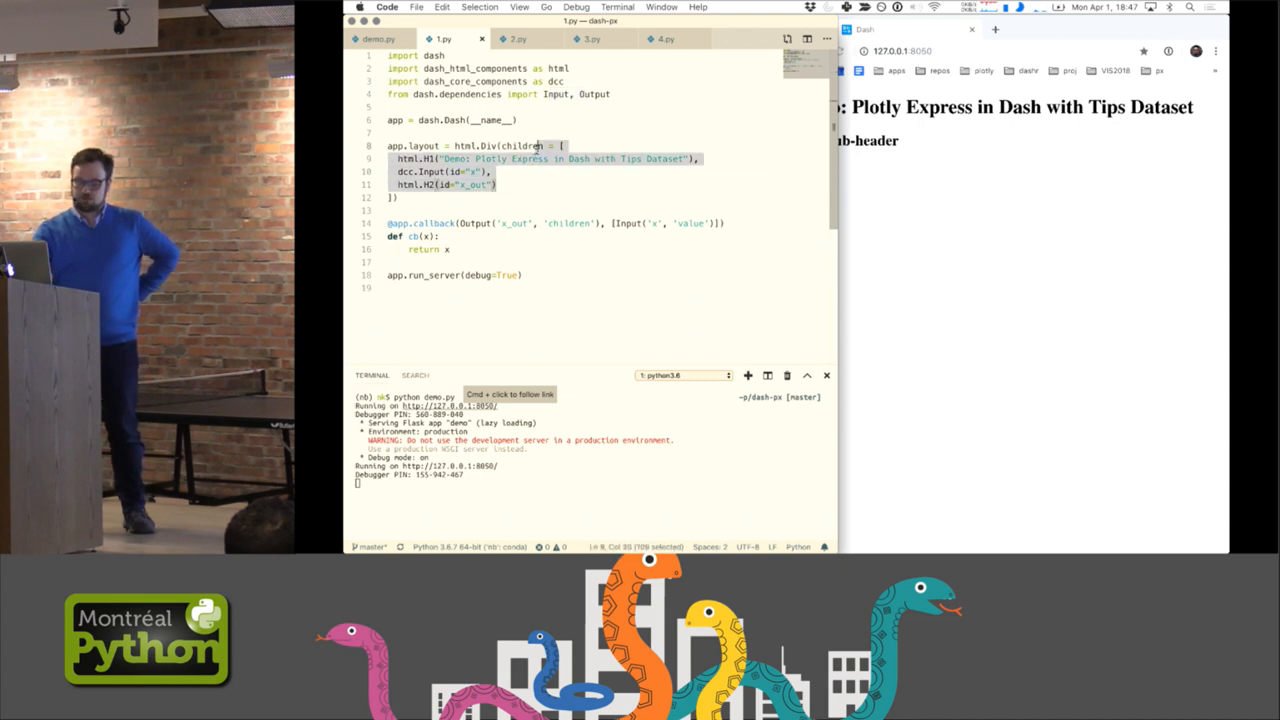
double_click(463, 172)
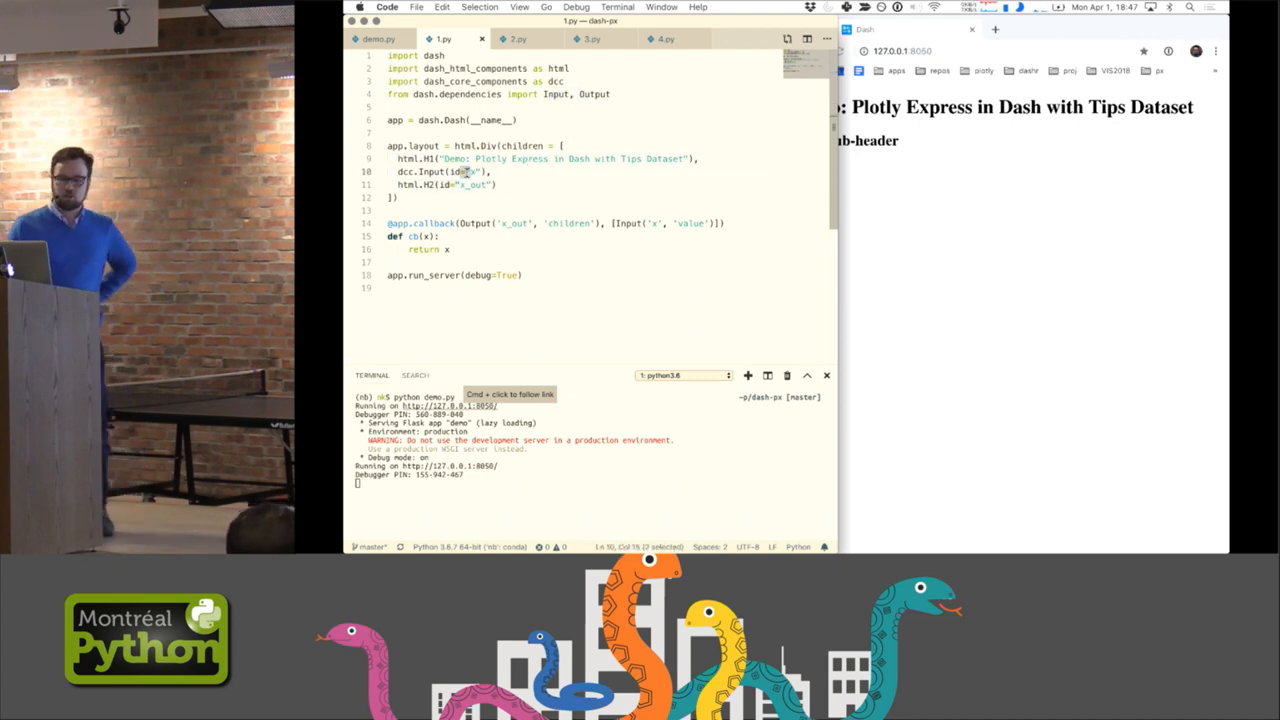
left_click(483, 186)
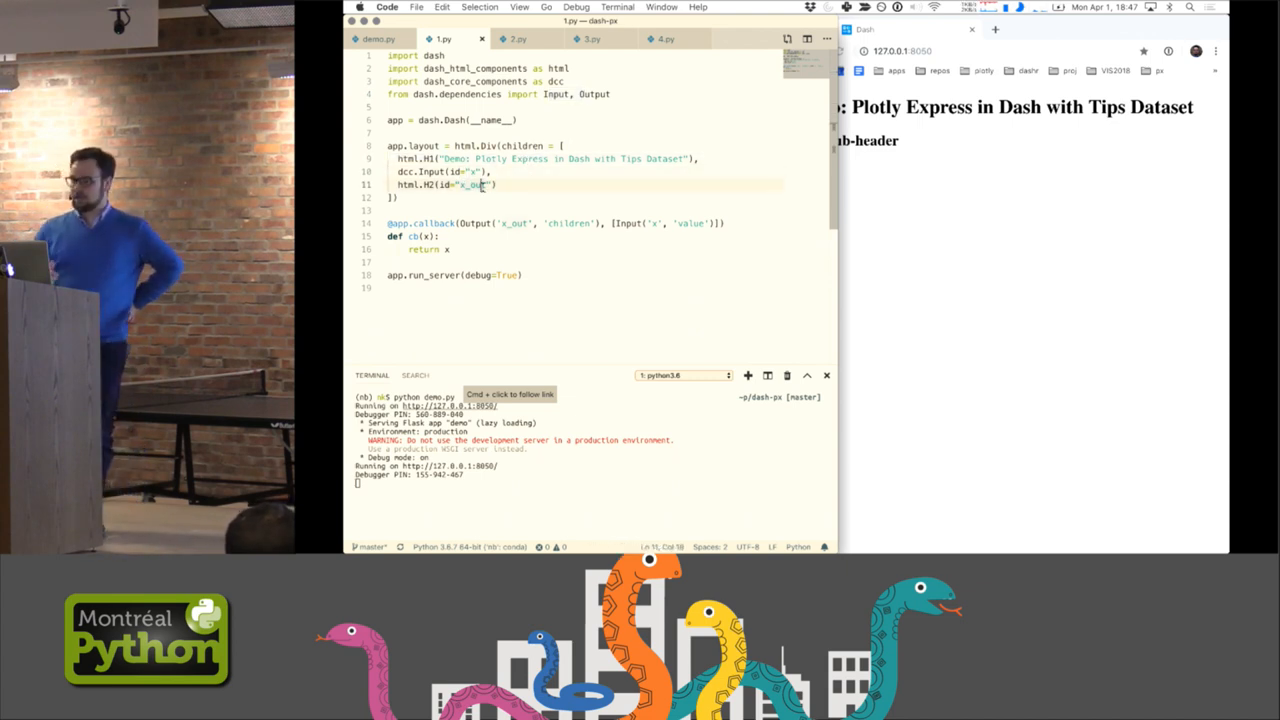
key("Right")
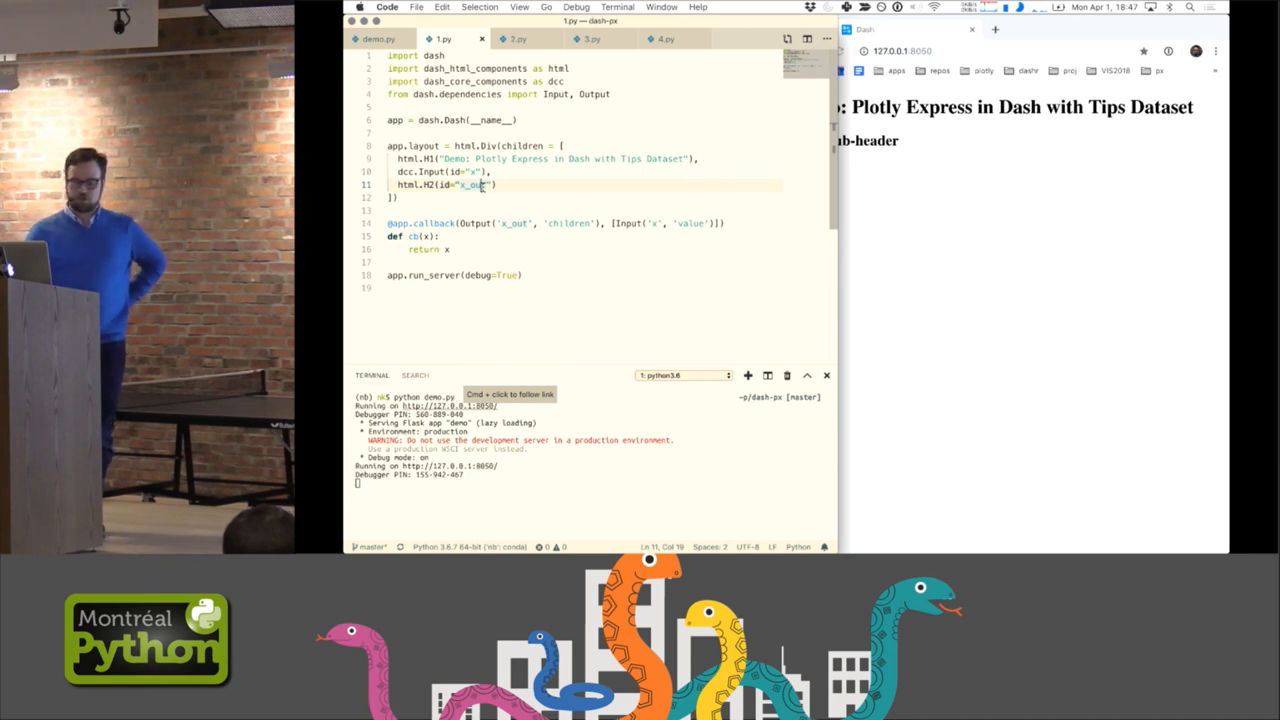
left_click_drag(463, 255, 380, 230)
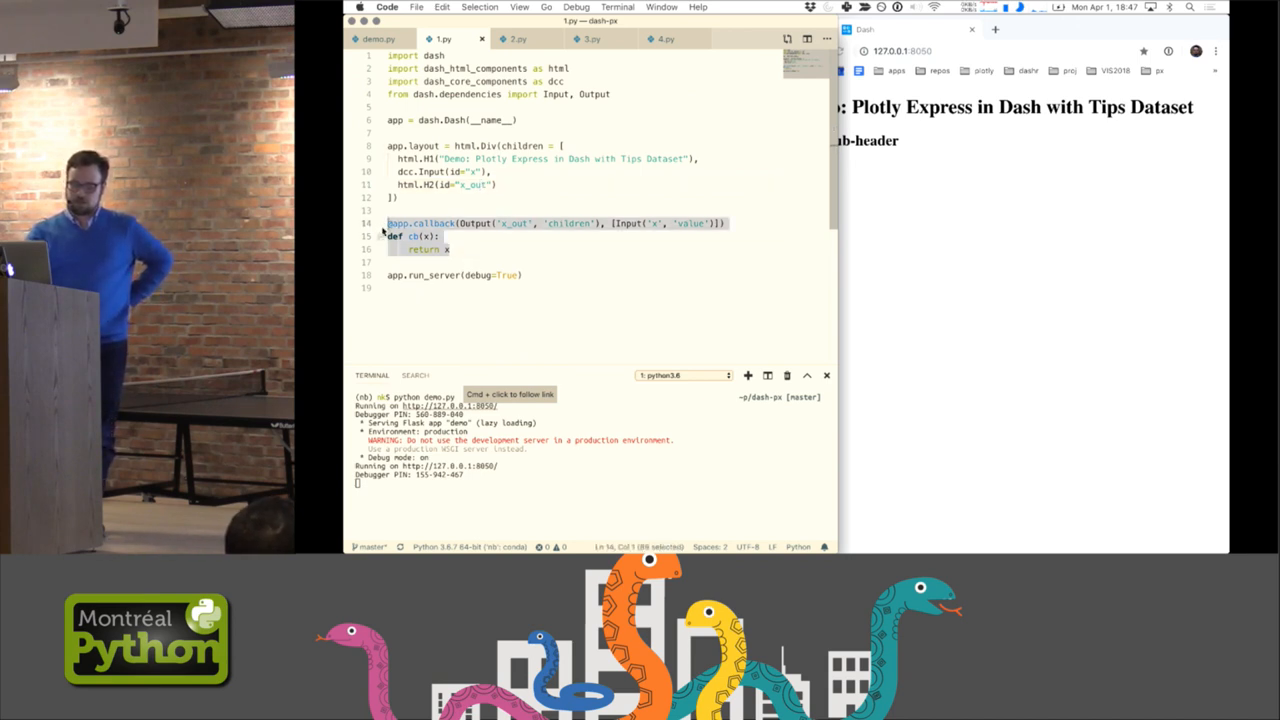
left_click(395, 213)
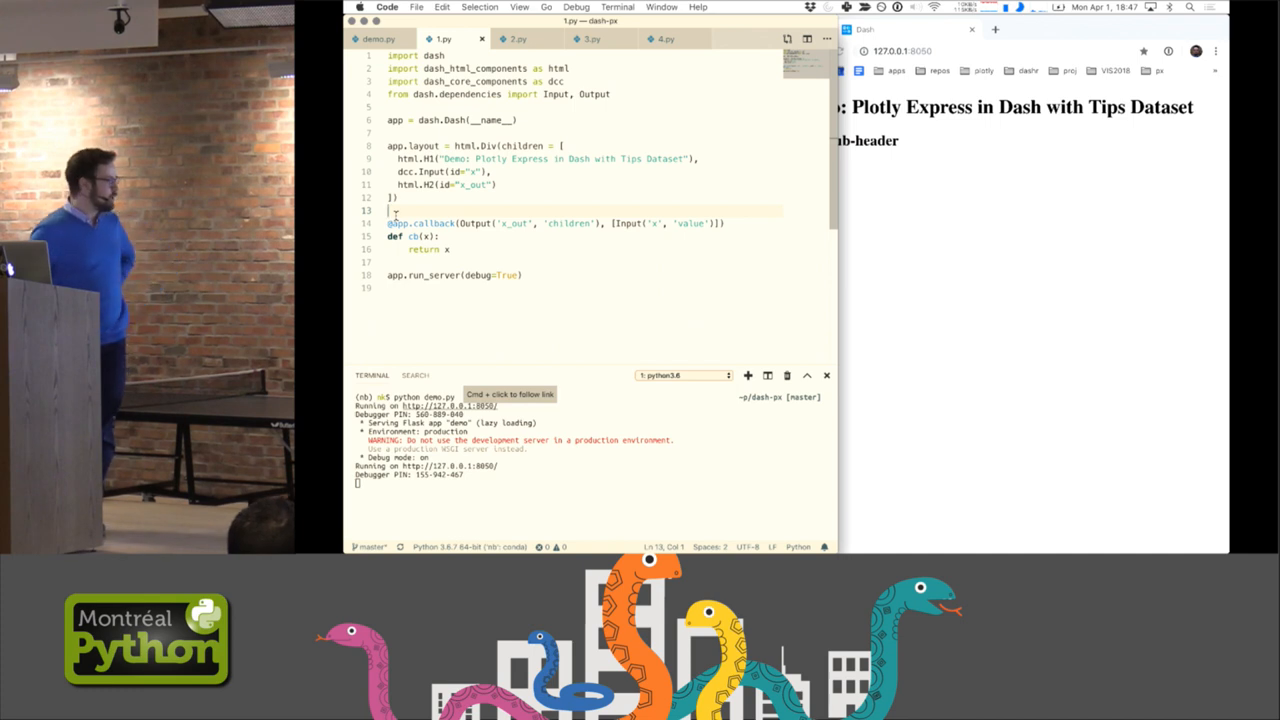
left_click(568, 223)
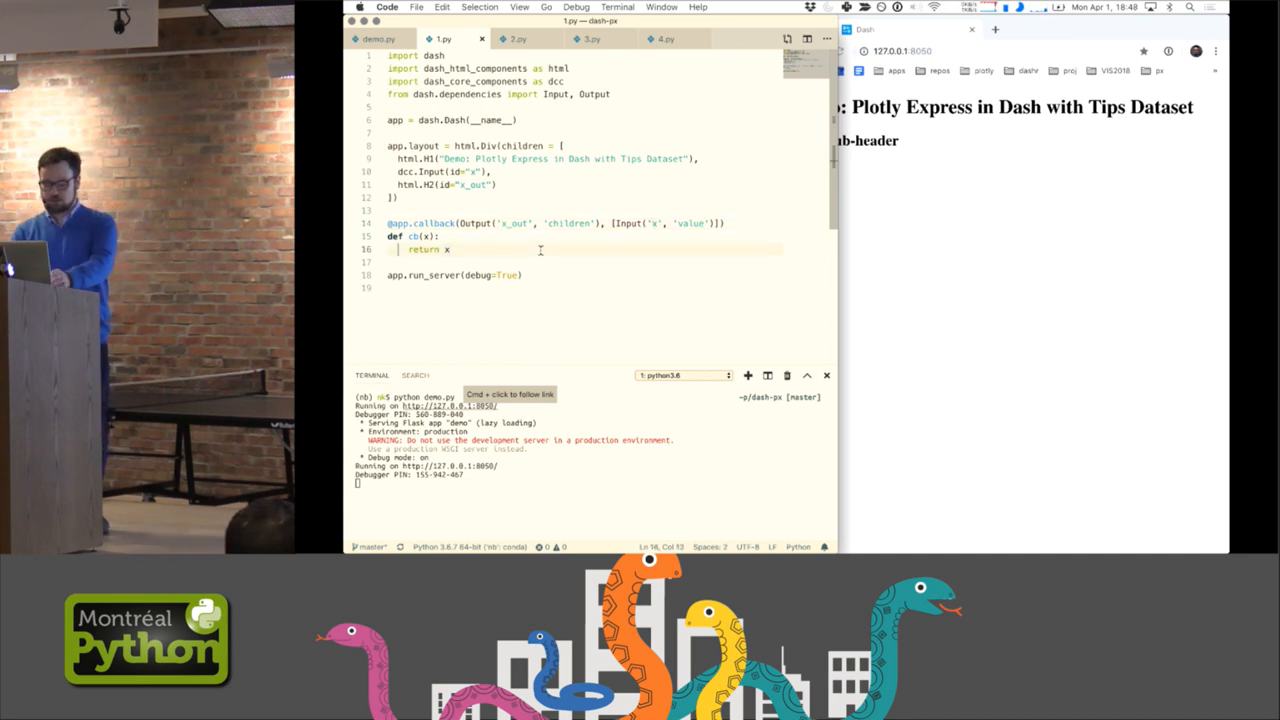
Load the 1.py layout into the running Dash app and edit the text input so the header echoes it
mouse_move(540, 275)
left_mouse_down()
mouse_move(380, 223)
mouse_move(367, 35)
left_mouse_up()
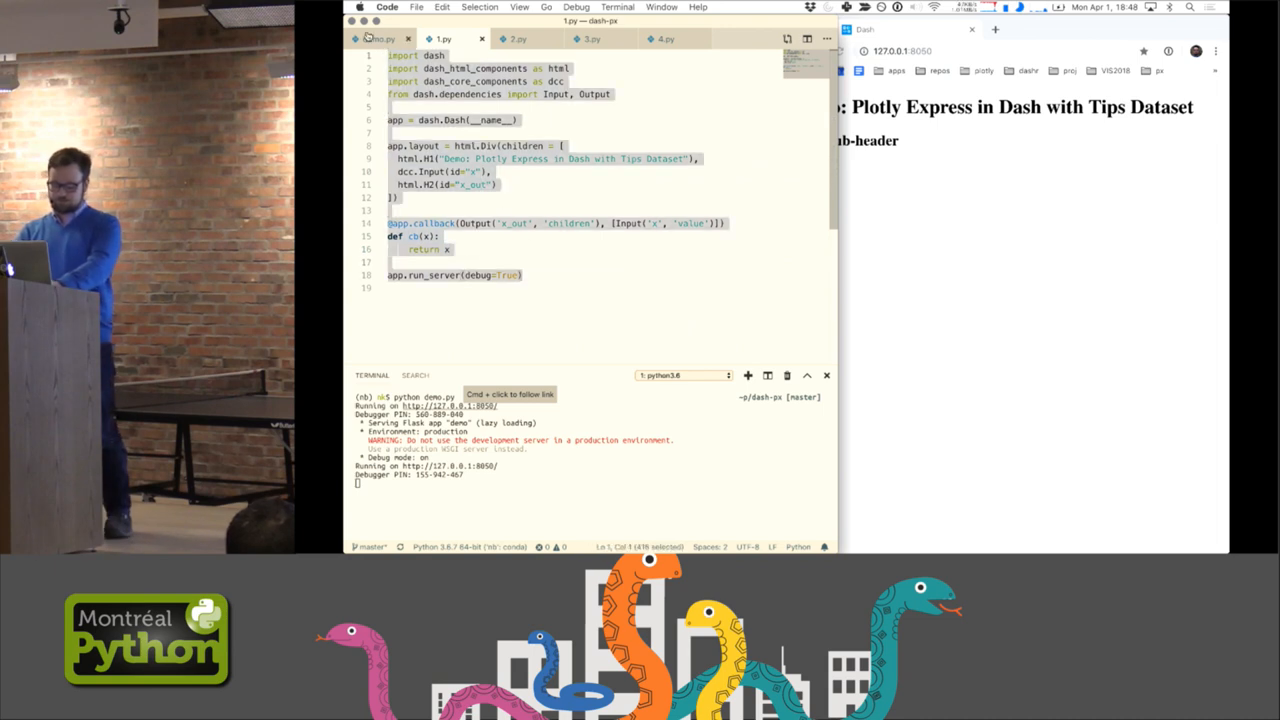
left_click(376, 39)
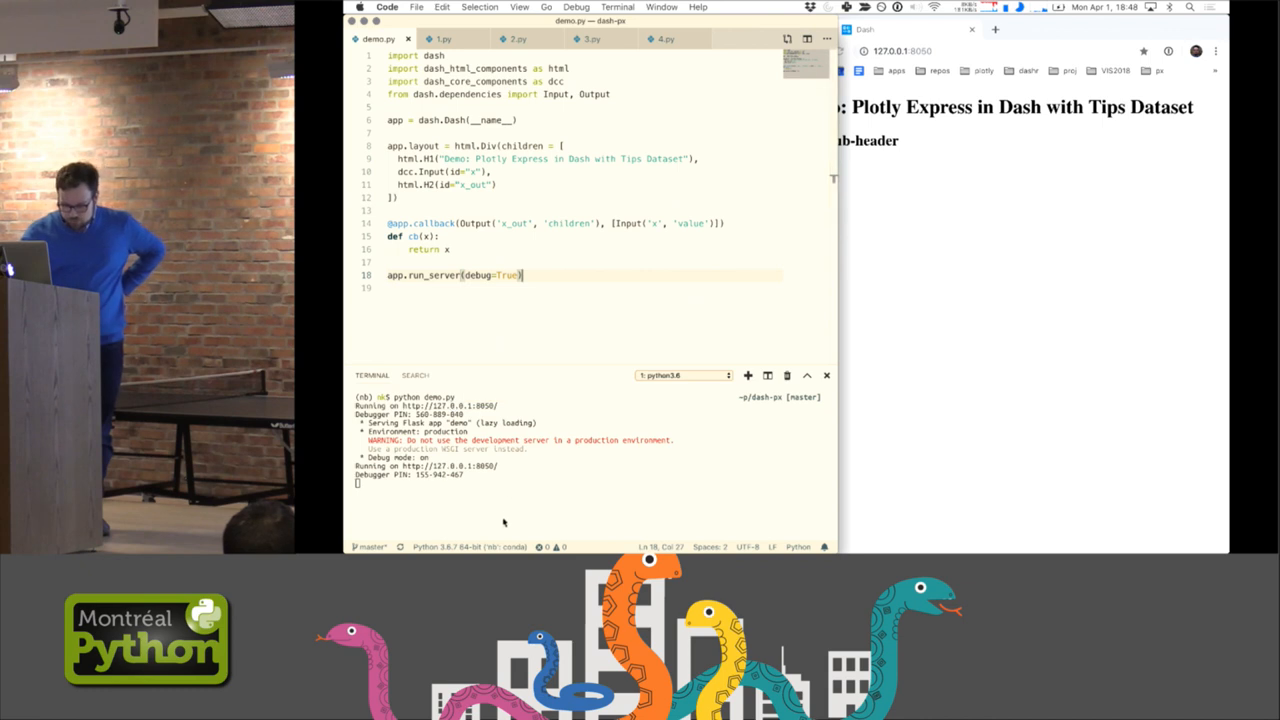
left_click(897, 428)
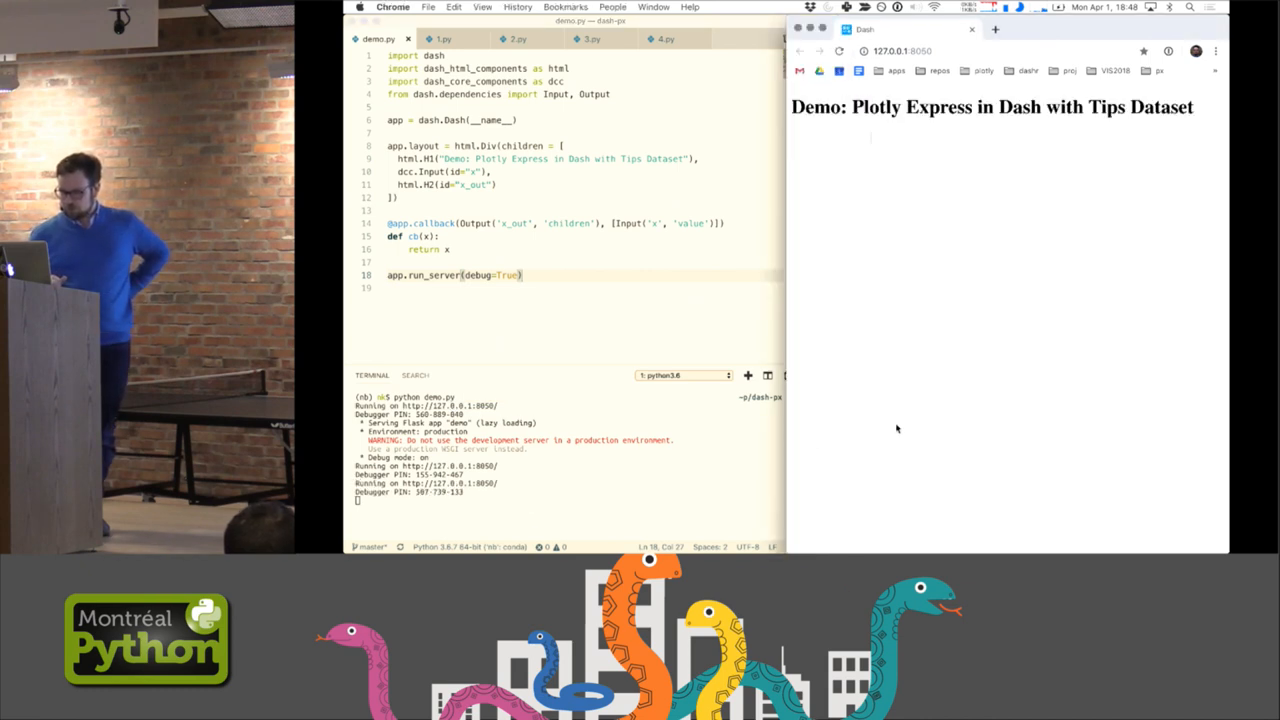
left_click(830, 140)
type("typellllll")
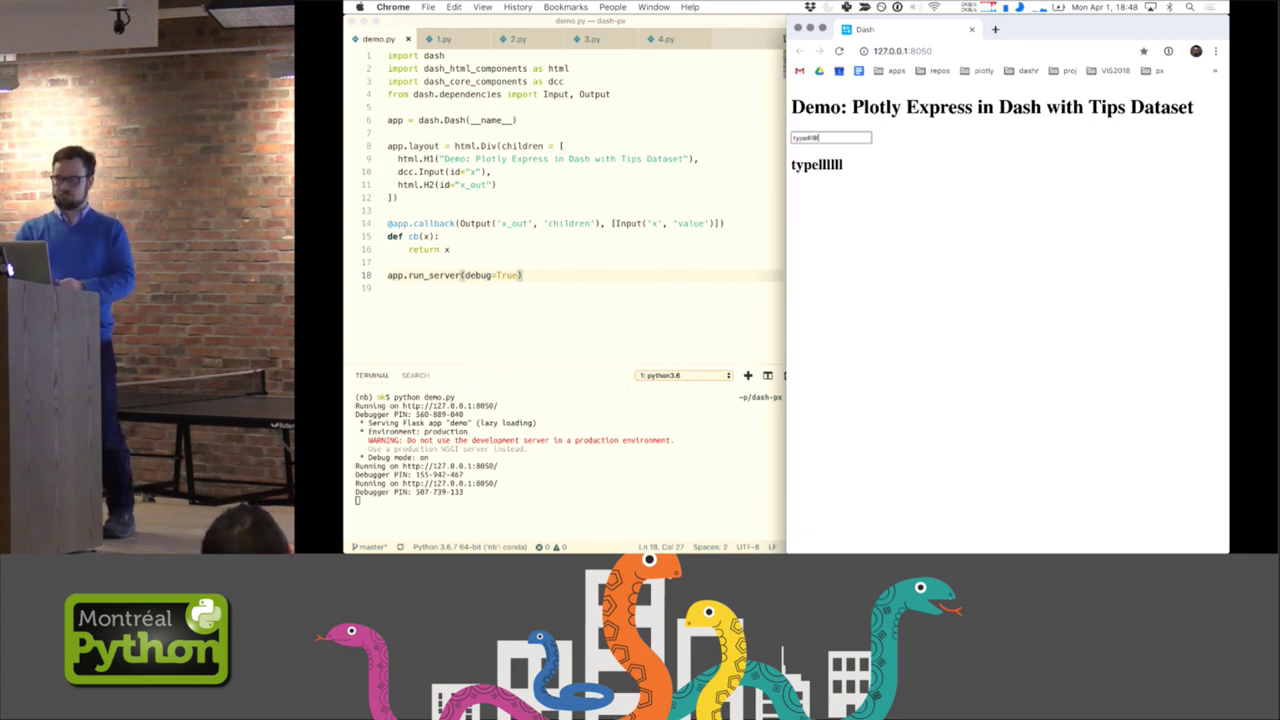
key("BackSpace")
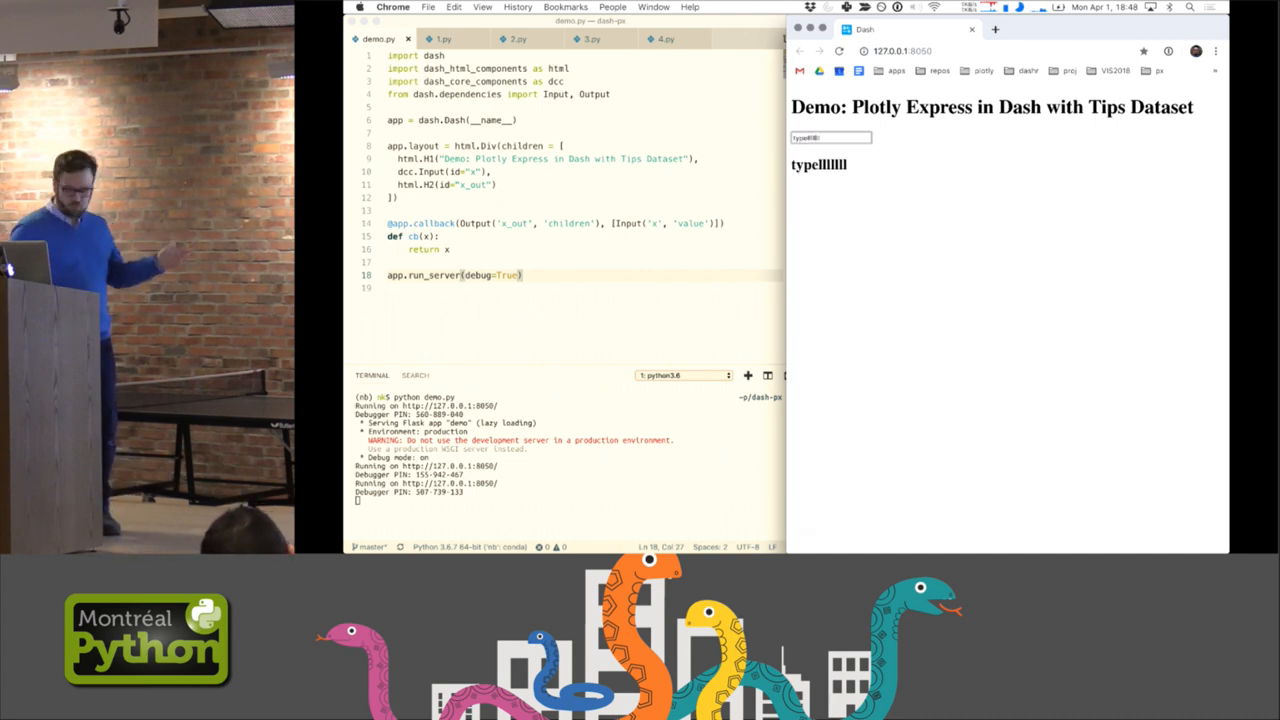
key("BackSpace")
key("BackSpace")
key("BackSpace")
key("BackSpace")
key("BackSpace")
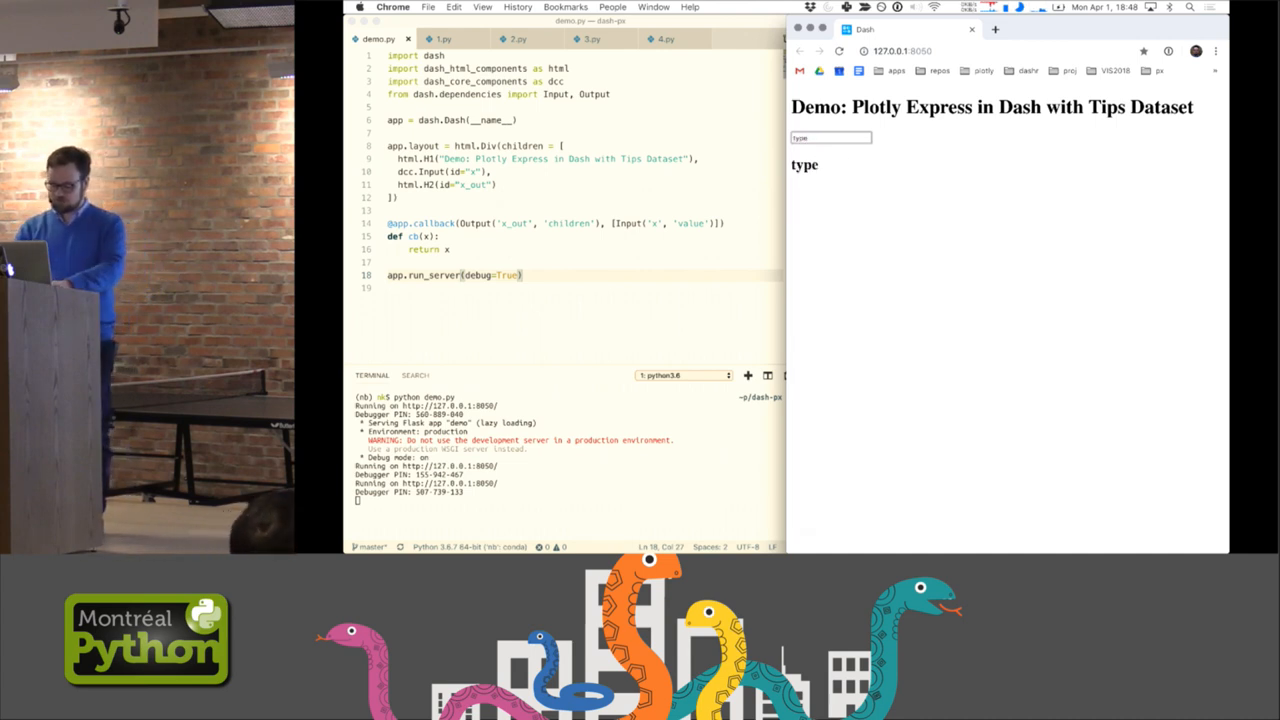
Show DevTools' Network log recording a request for each change typed into the Dash input
key("super+alt+j")
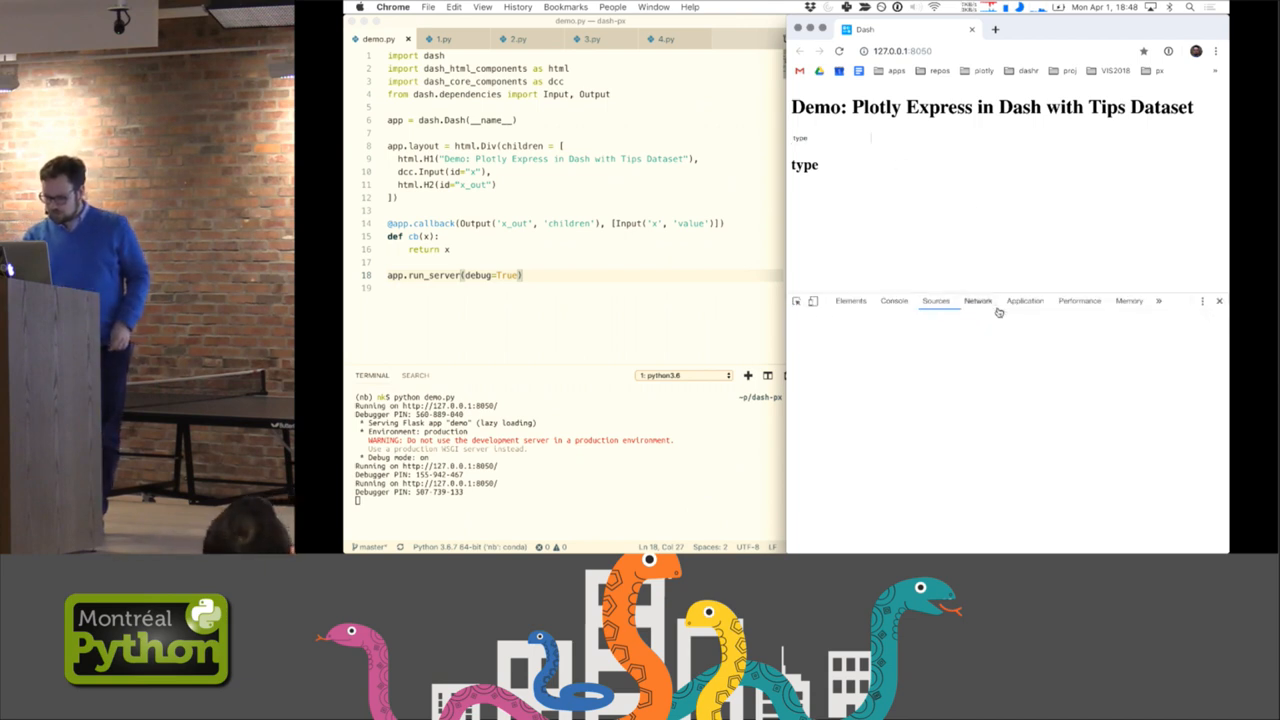
left_click(978, 301)
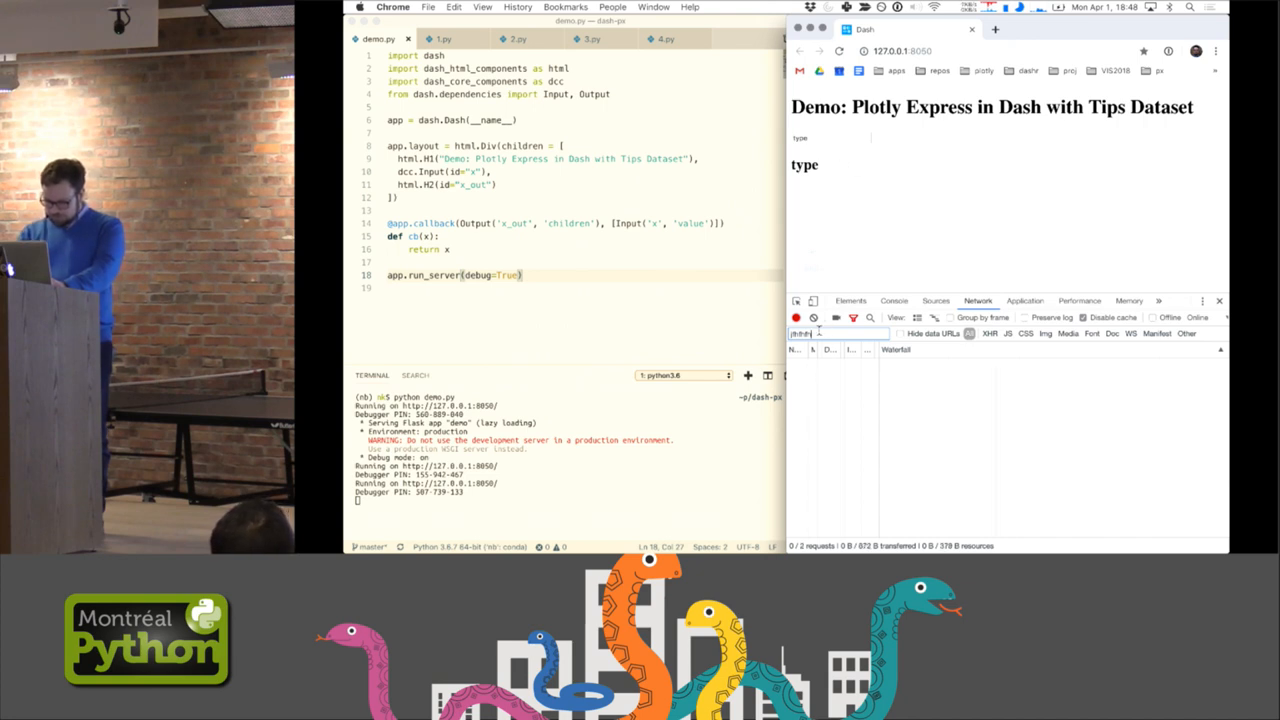
key("BackSpace")
key("BackSpace")
key("BackSpace")
left_click(810, 139)
type("jfhfhfhrhf")
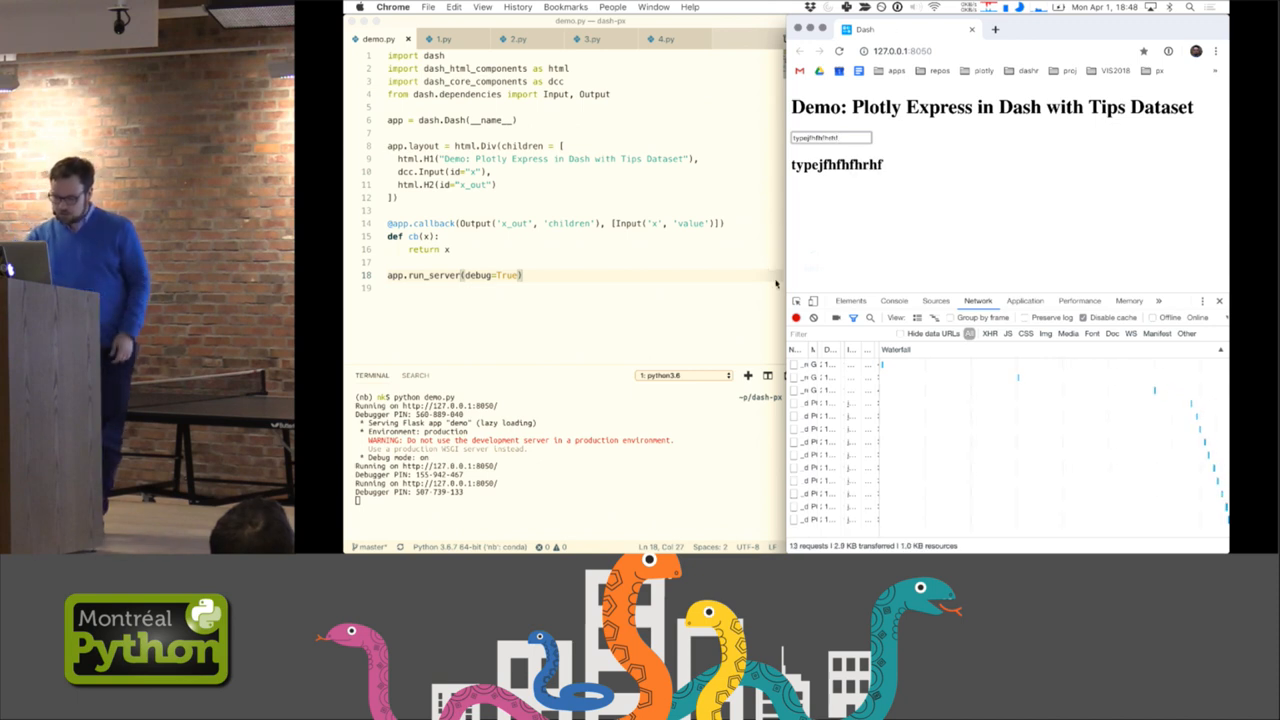
key("super+a")
left_click(807, 440)
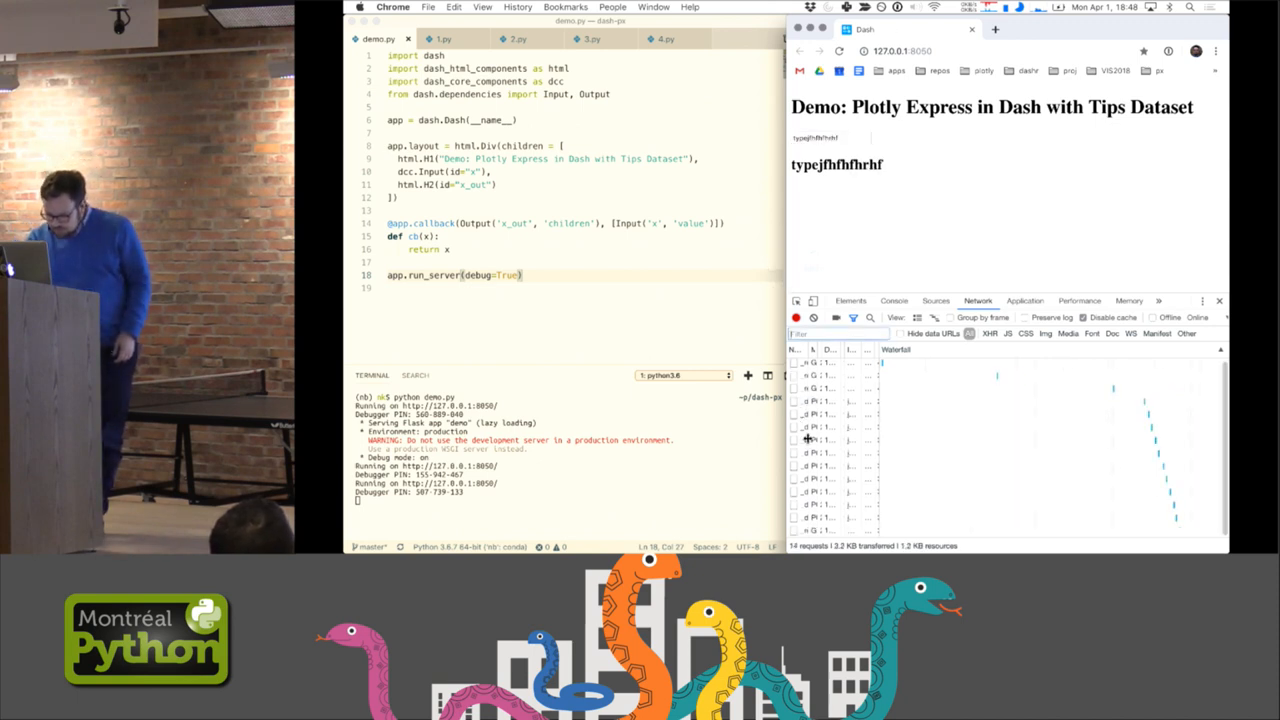
left_click(818, 350)
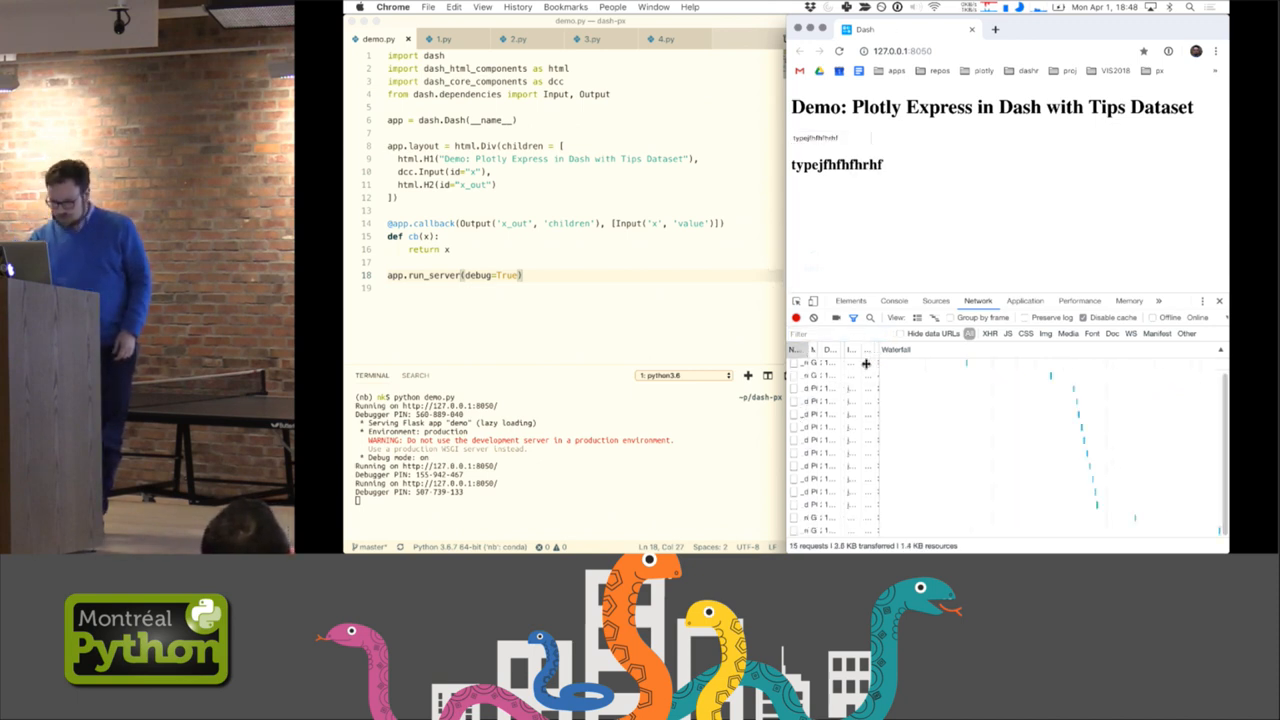
left_click(843, 137)
type("llllllllll")
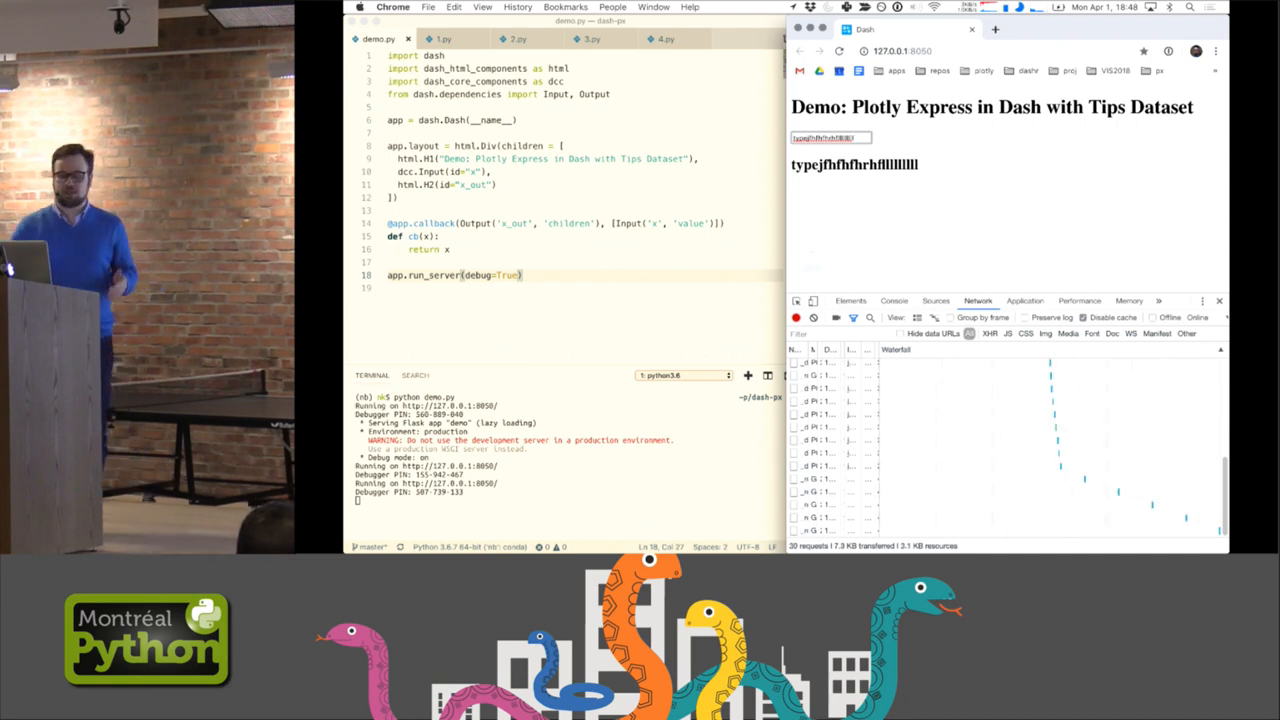
Close 1.py and show 2.py's plotly_express import and tips column options
left_click(646, 197)
left_click(459, 44)
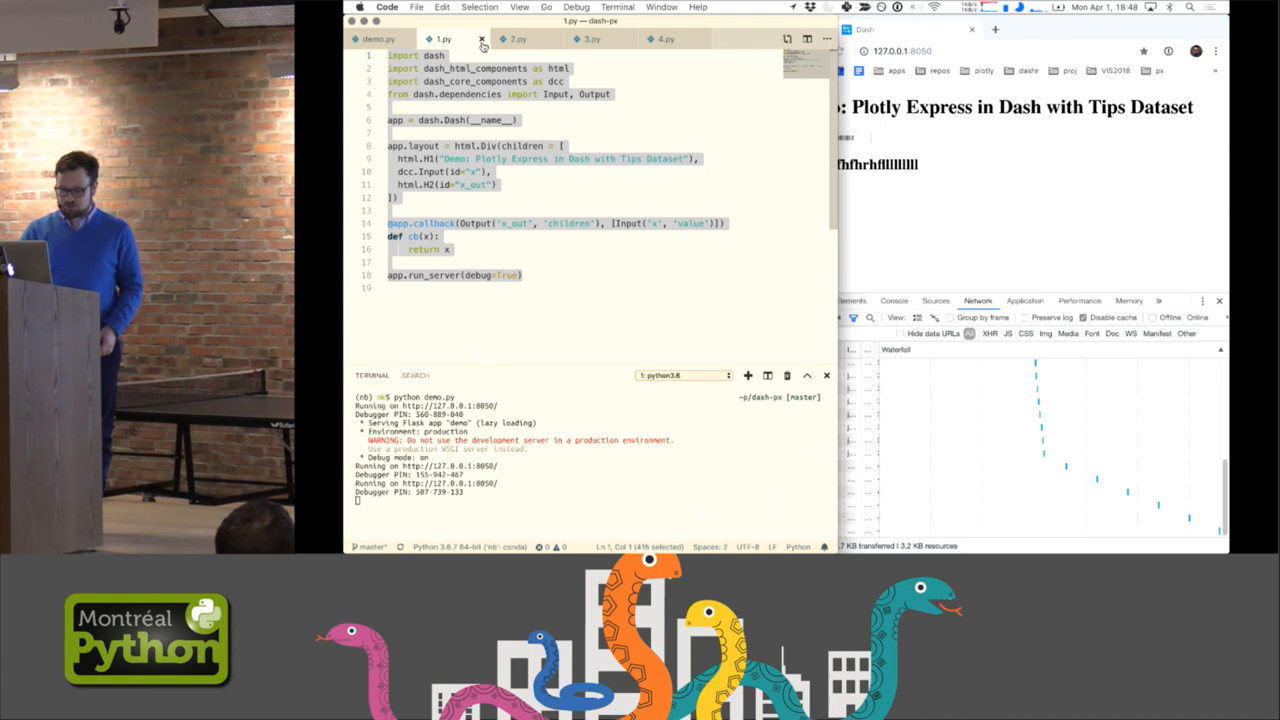
left_click(481, 39)
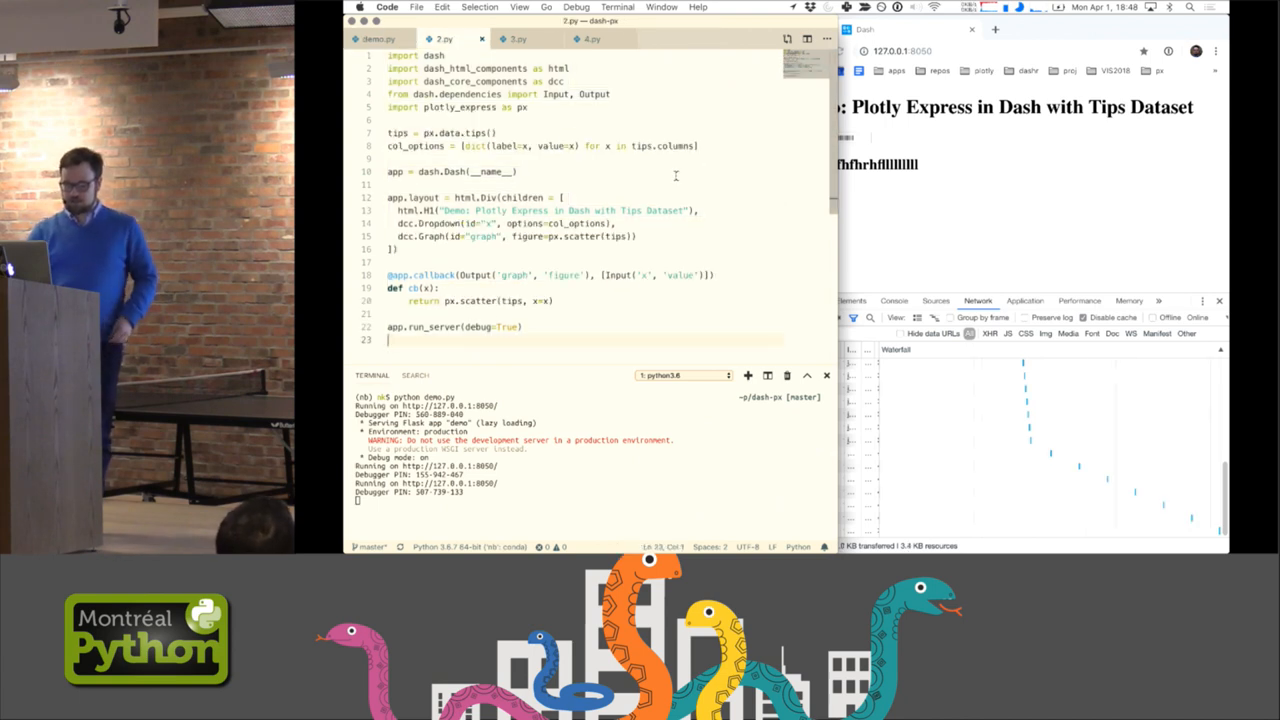
left_click_drag(705, 146, 705, 97)
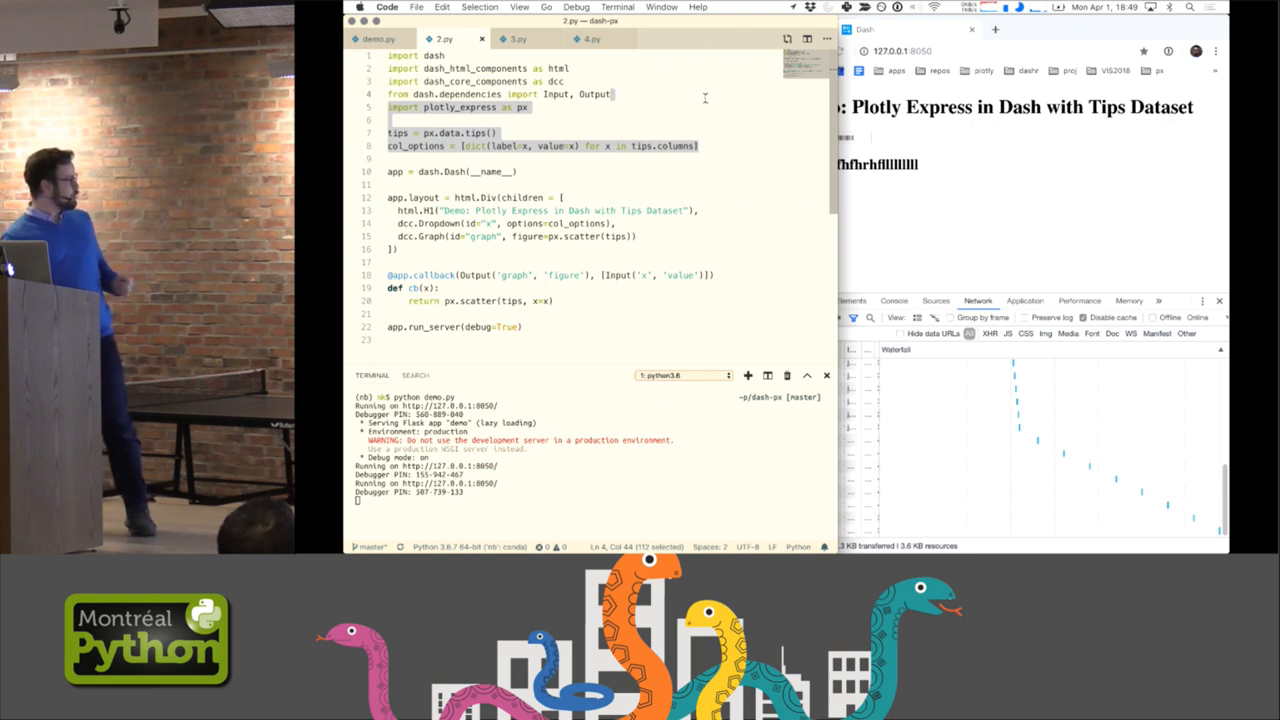
left_click(413, 146)
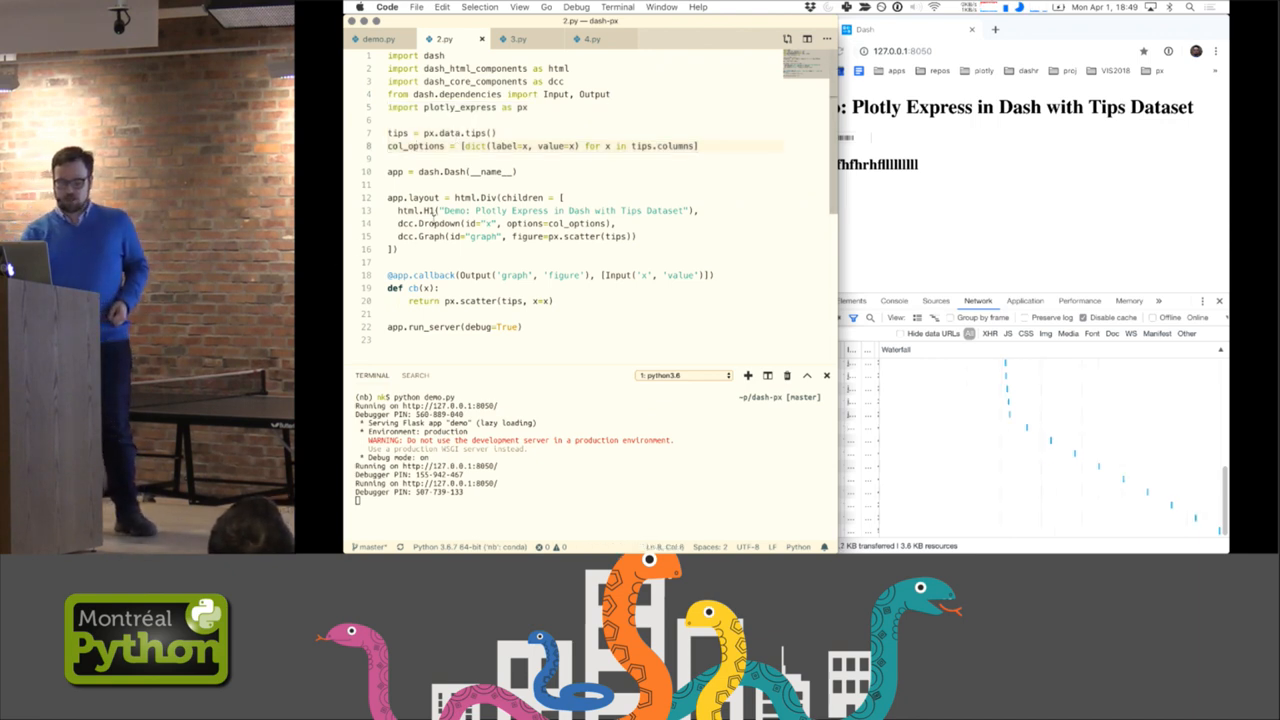
Walk through 2.py's dcc dropdown, initial px.scatter figure and callback, then select all its code
double_click(406, 224)
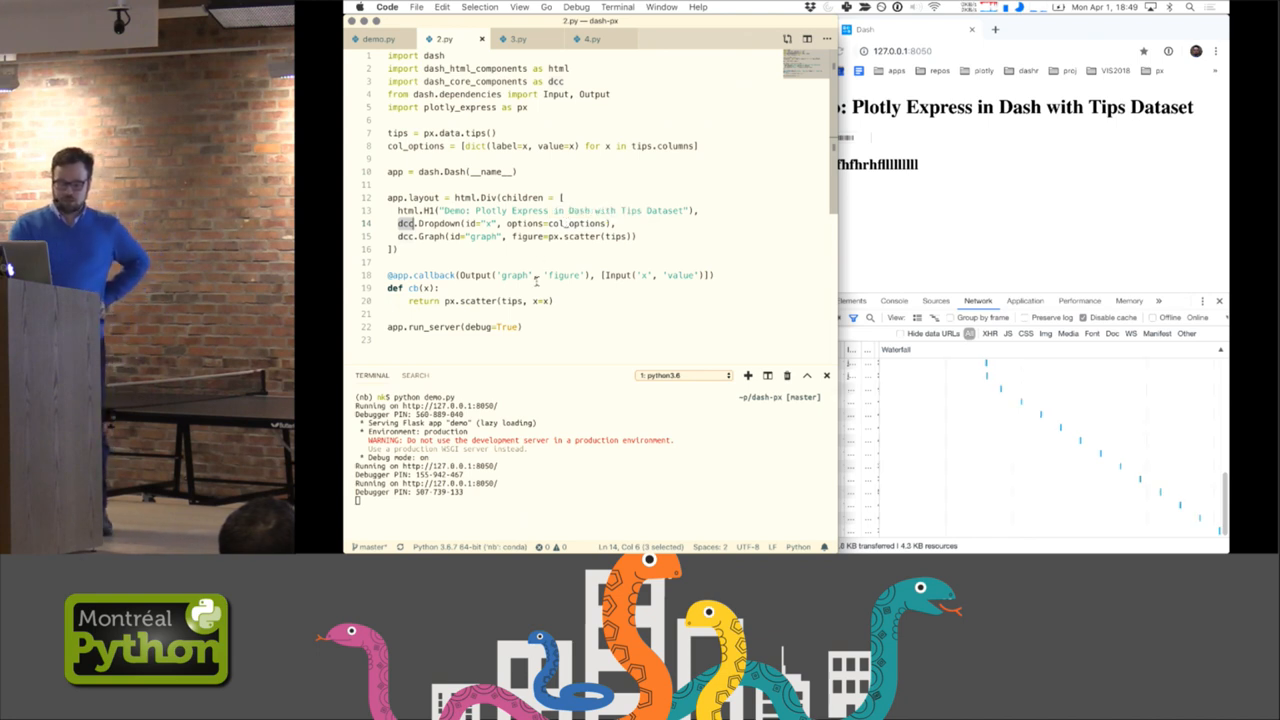
left_click(436, 236)
left_click(442, 252)
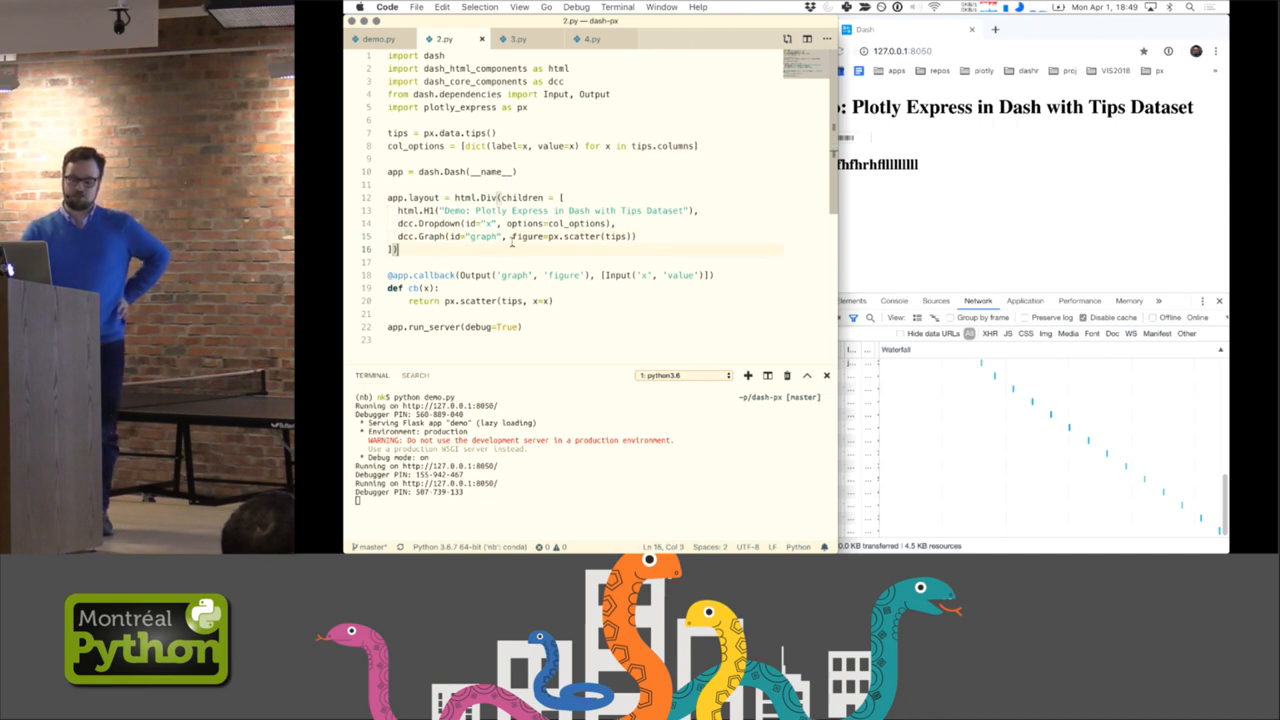
left_click_drag(512, 236, 631, 237)
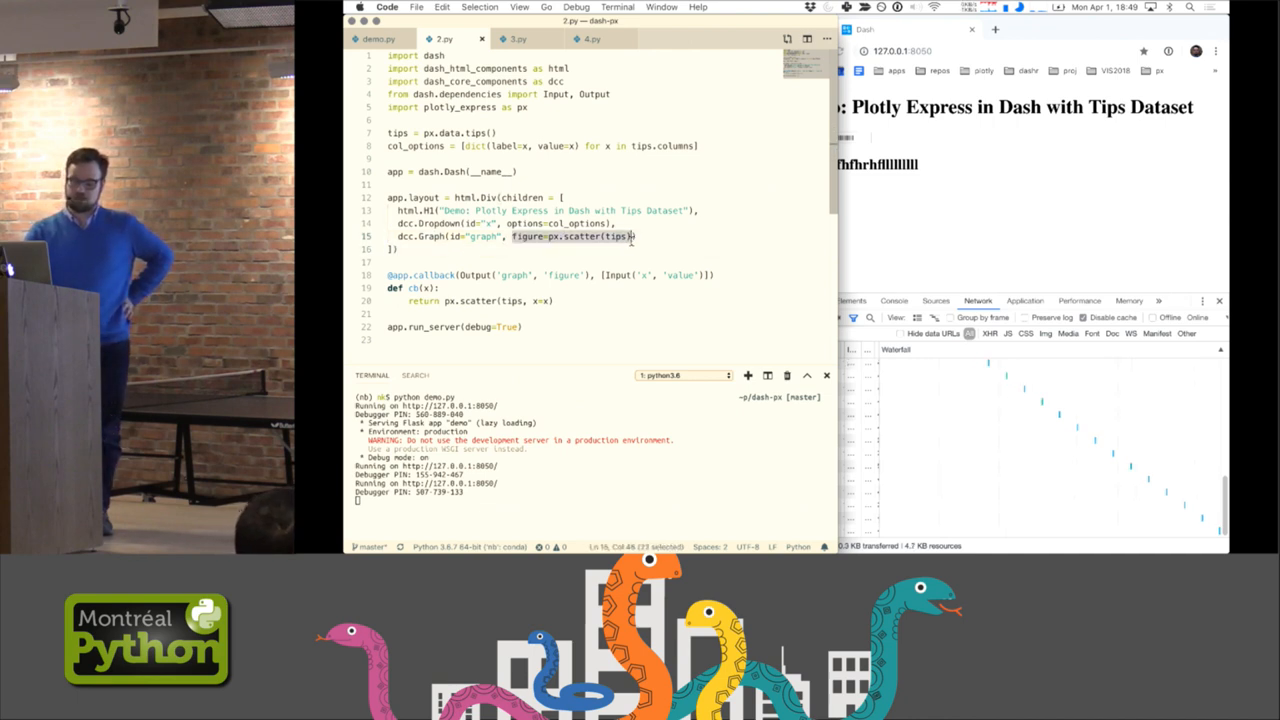
left_click(634, 250)
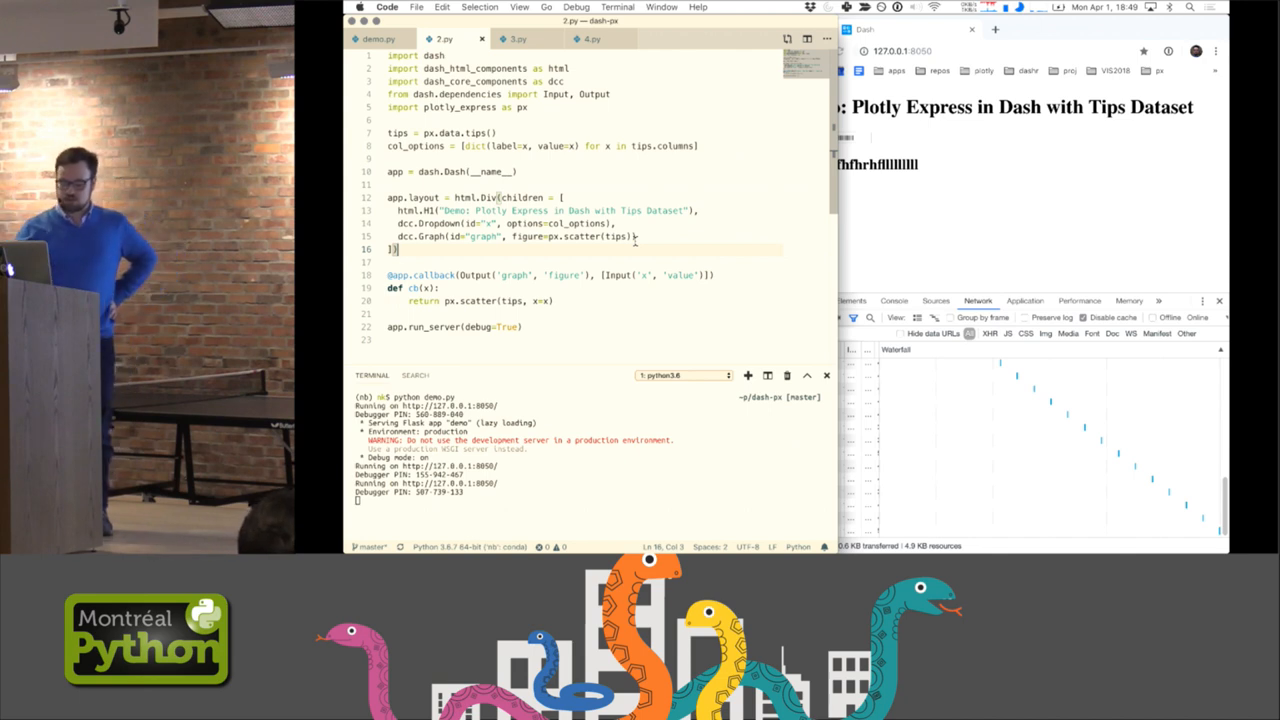
left_click(554, 275)
mouse_move(515, 275)
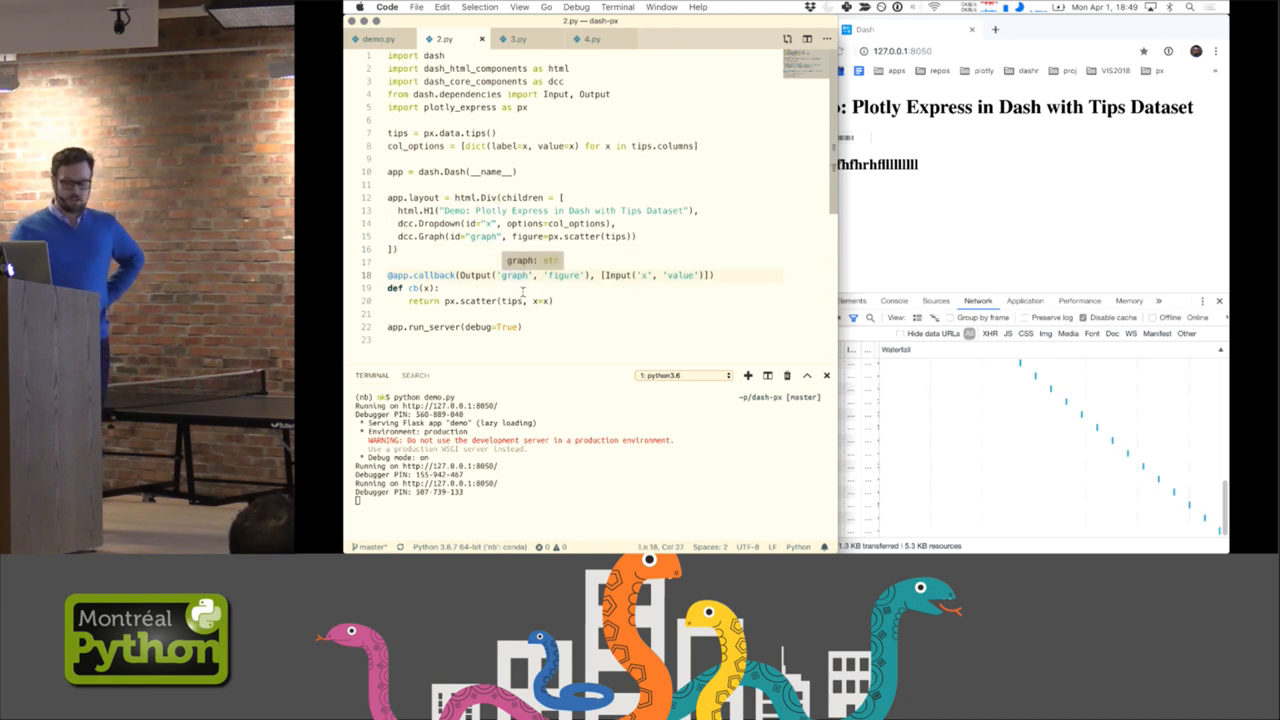
left_click_drag(553, 301, 444, 301)
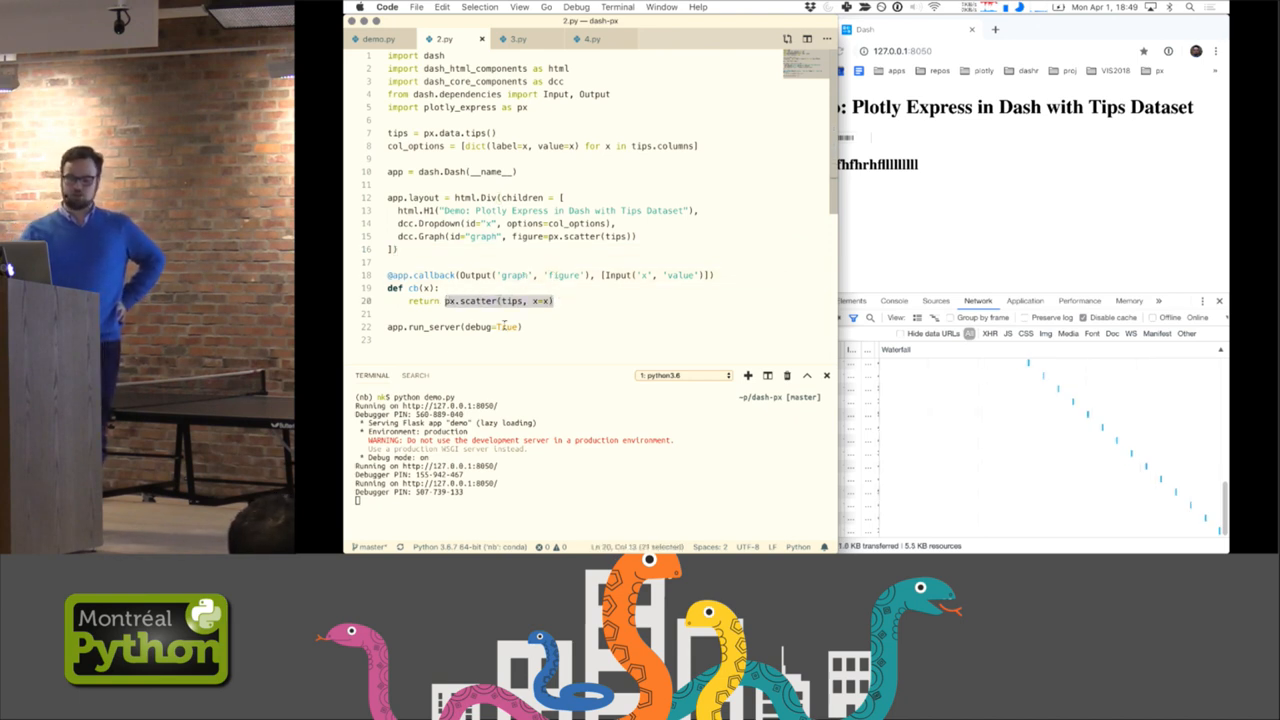
left_click(505, 327)
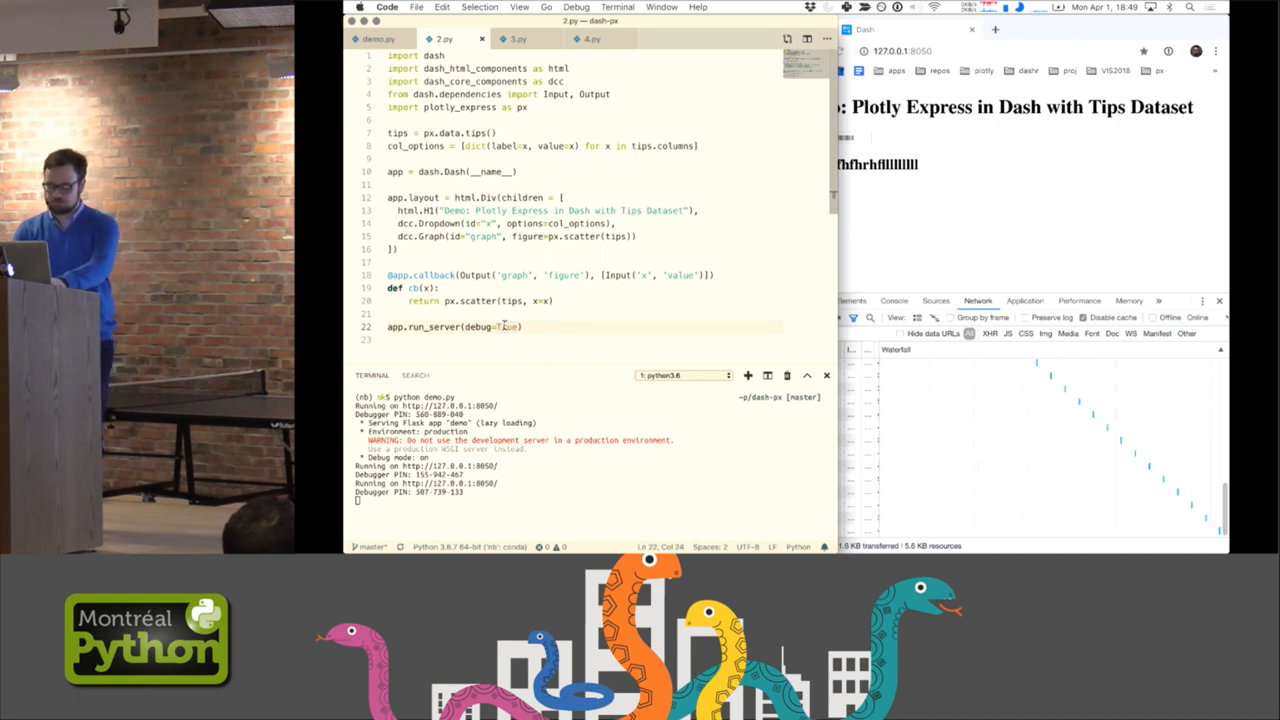
key("cmd+a")
Replace demo.py's contents with the second example's code and save it
key("cmd+c")
left_click(378, 38)
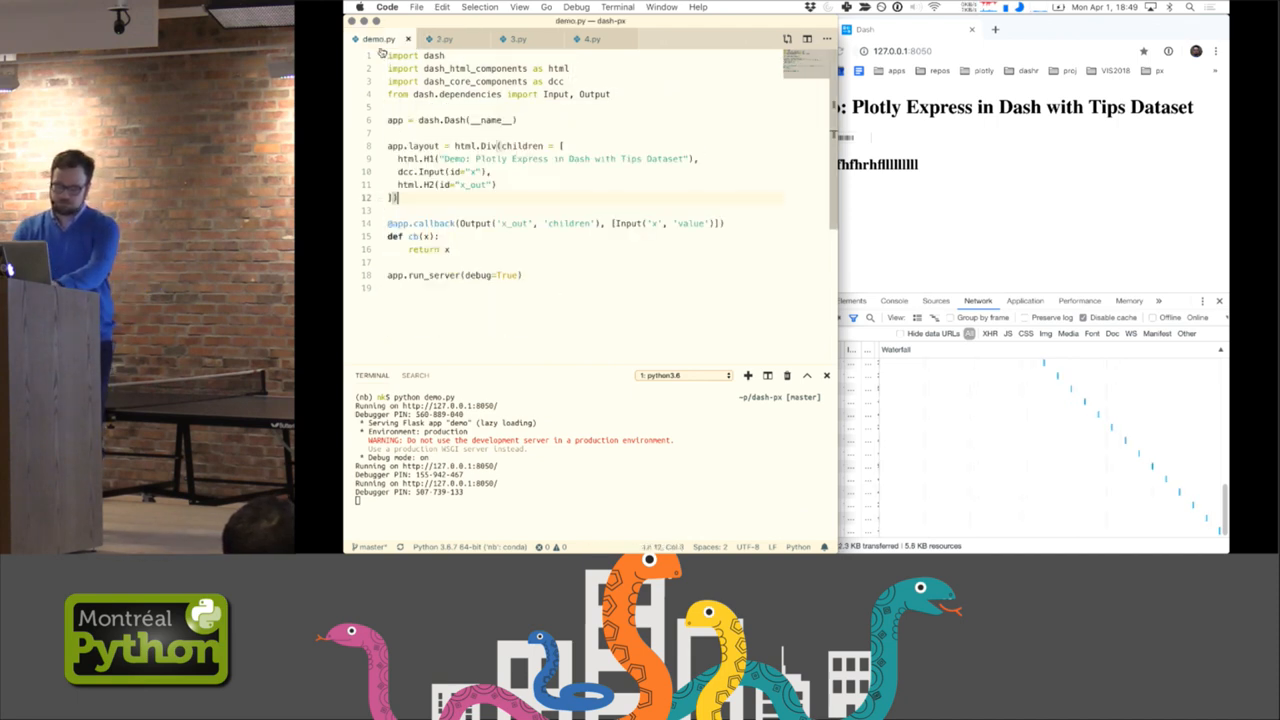
key("cmd+a")
key("cmd+v")
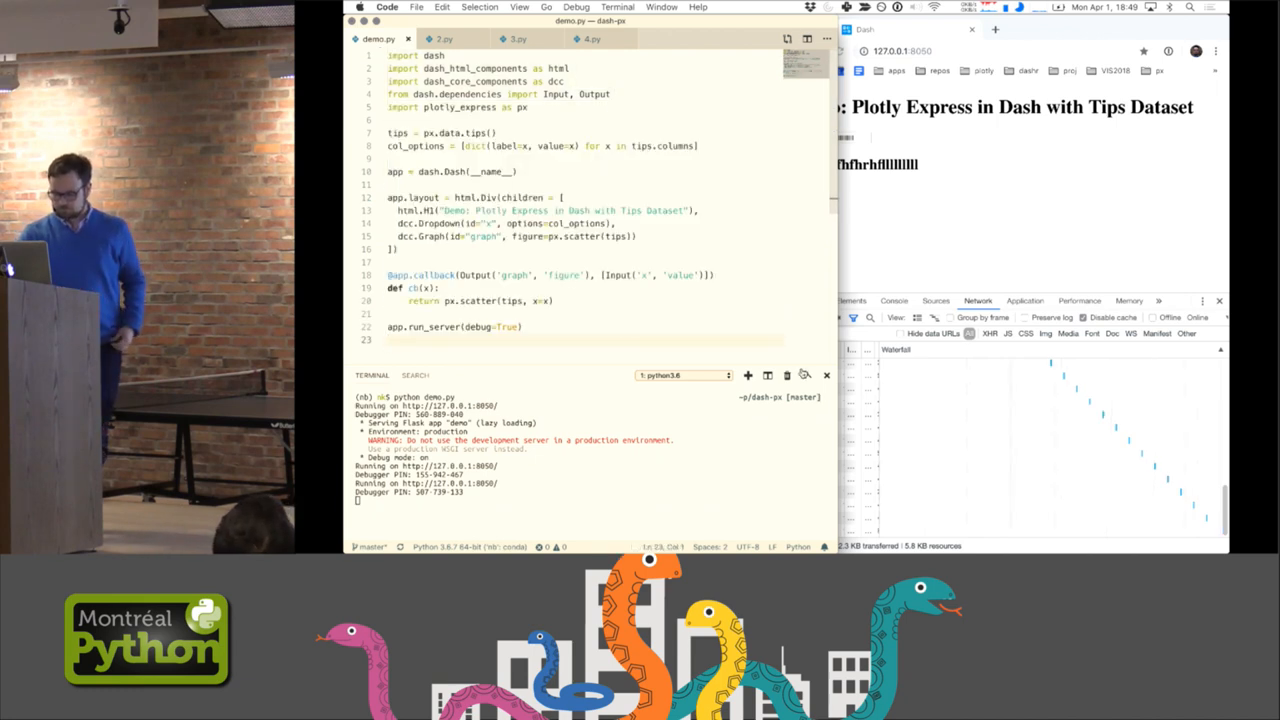
left_click_drag(700, 367, 700, 442)
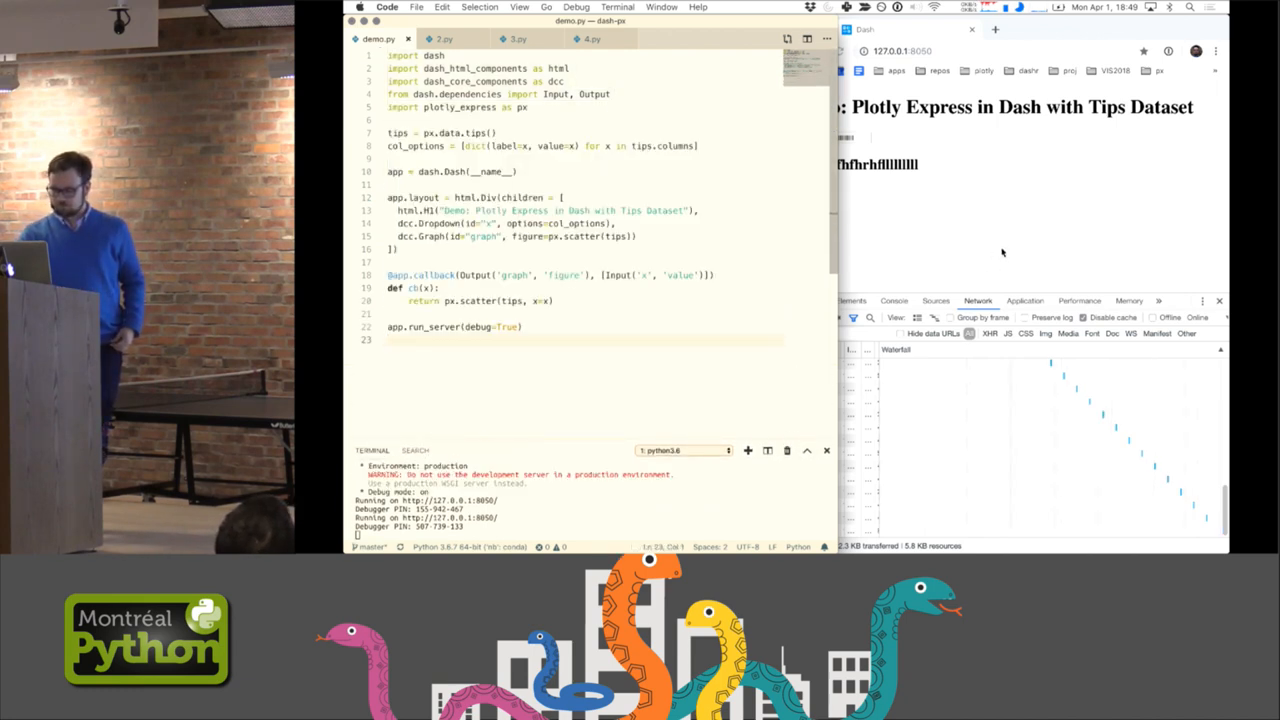
Reload the Dash page and pick tip, then total_bill, from the new column dropdown to plot the tips scatter
left_click(1005, 251)
left_click(1219, 301)
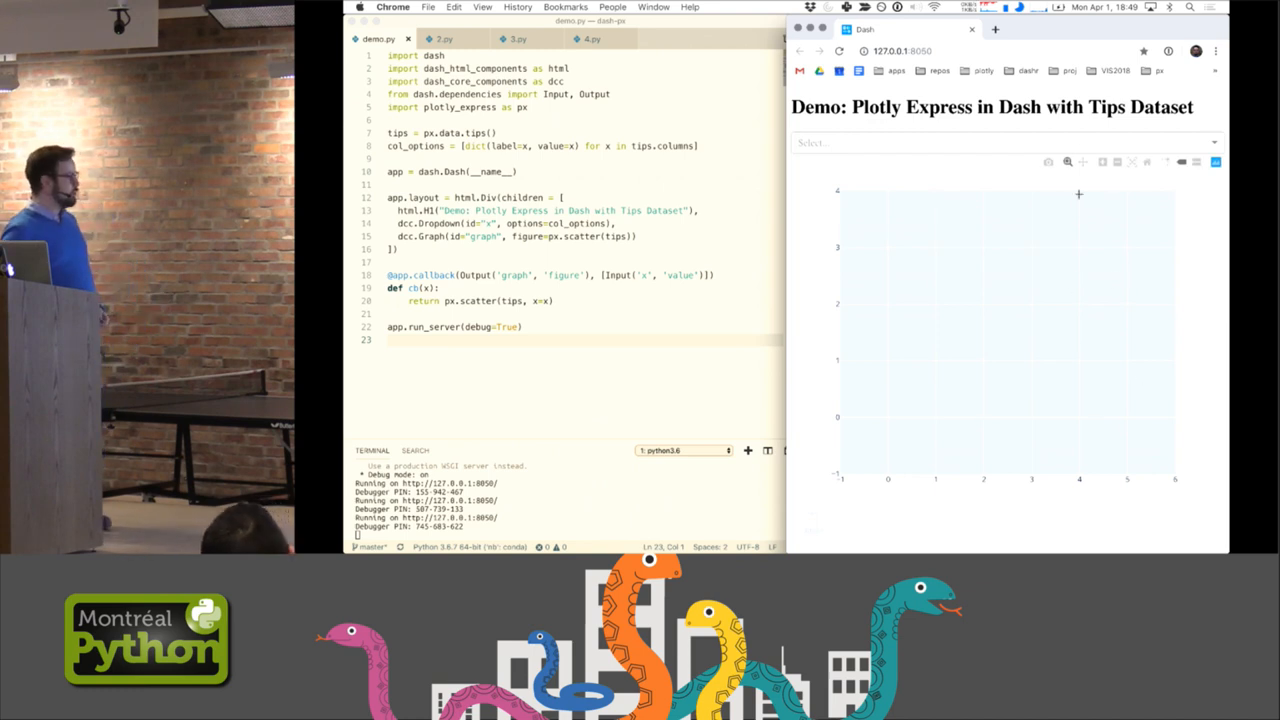
left_click(1015, 142)
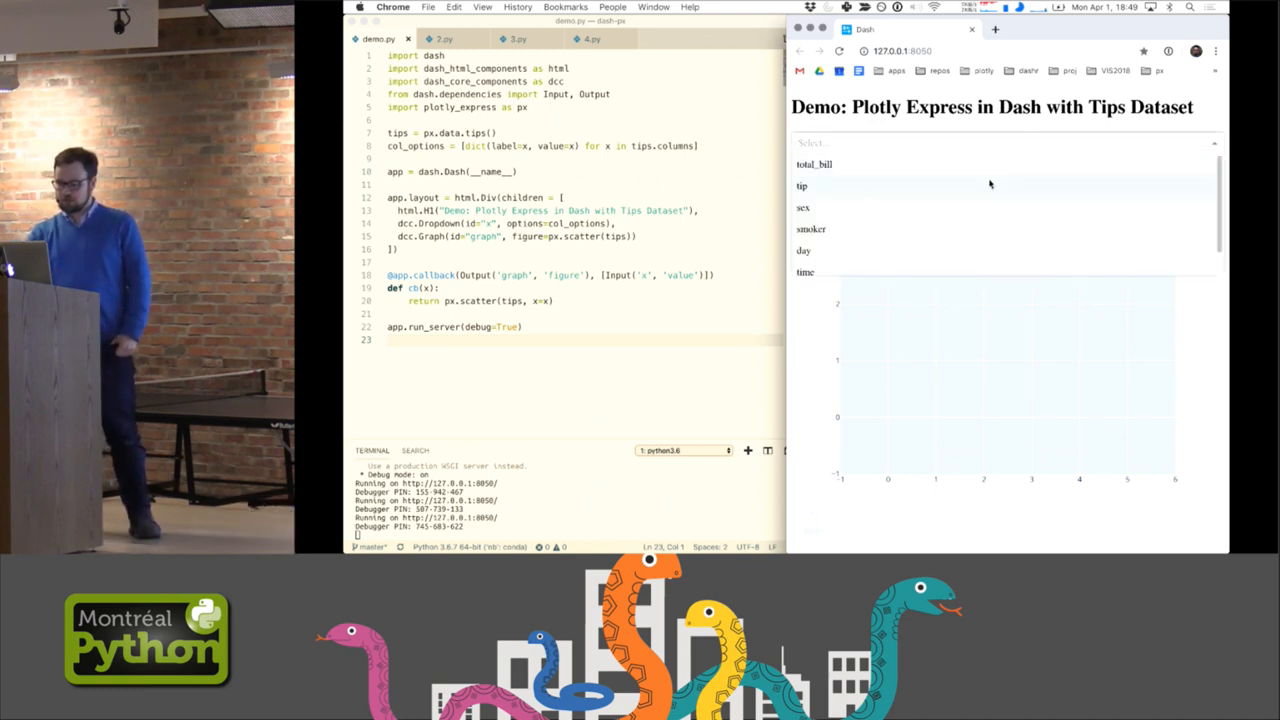
left_click(990, 185)
left_click(986, 143)
left_click(958, 166)
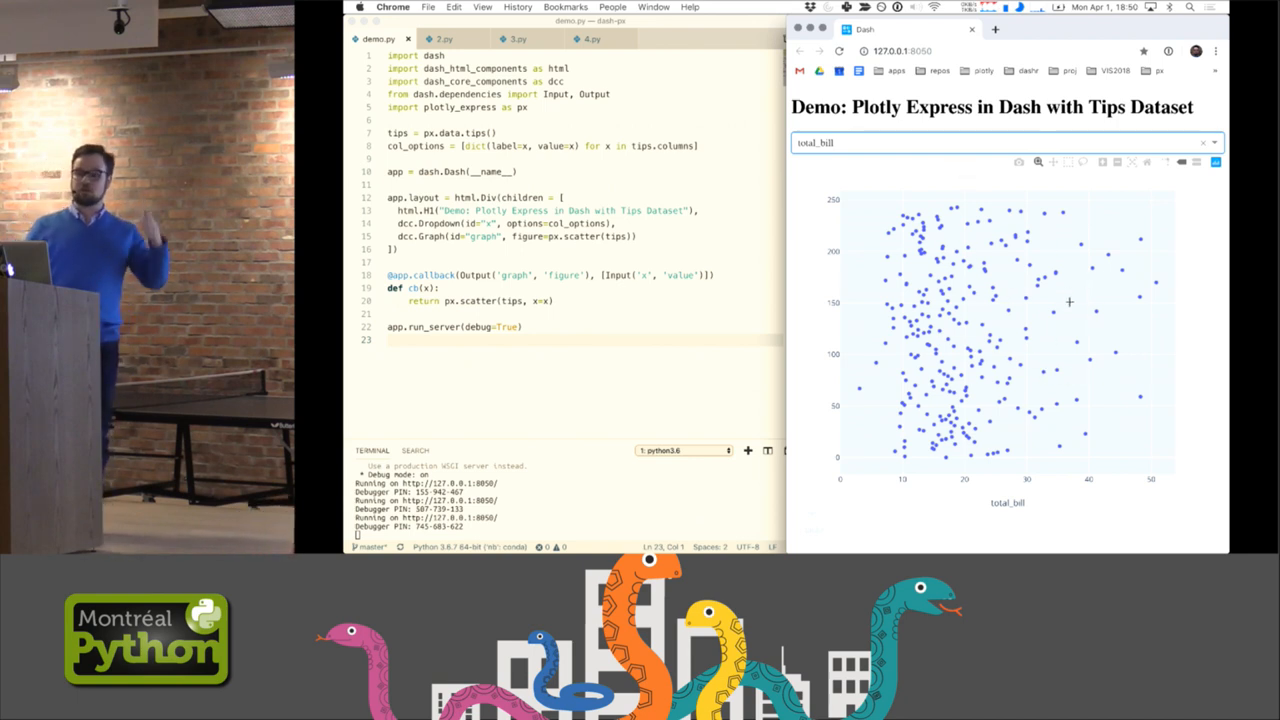
left_click(690, 175)
Walk through 3.py's dimension list, the per-dimension dropdown loop and the callback's facet arguments
left_click(522, 39)
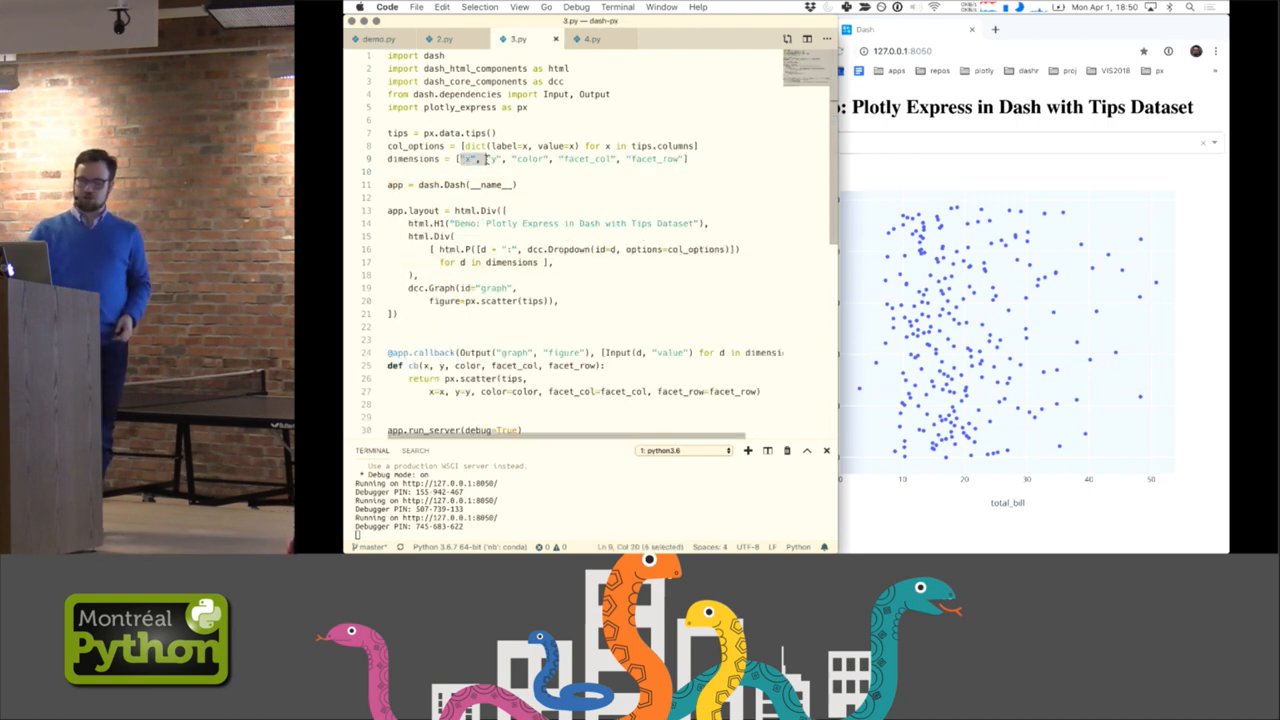
left_click_drag(496, 159, 638, 163)
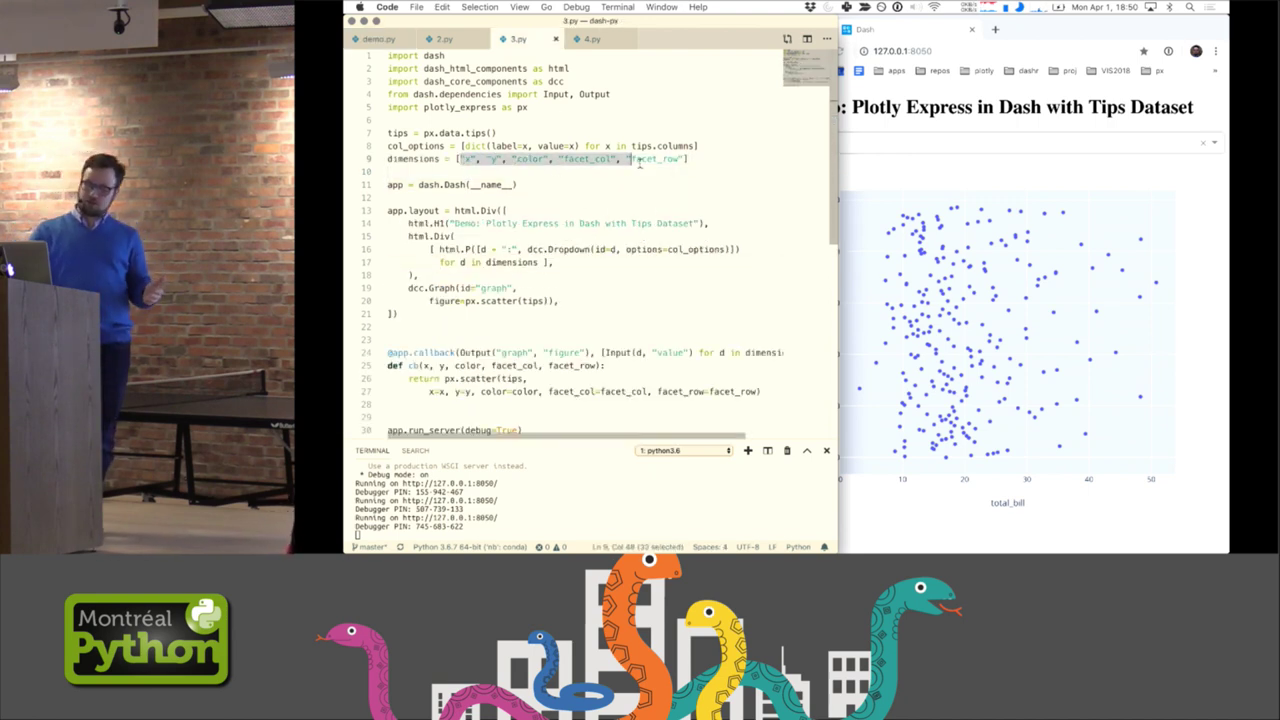
left_click(651, 160)
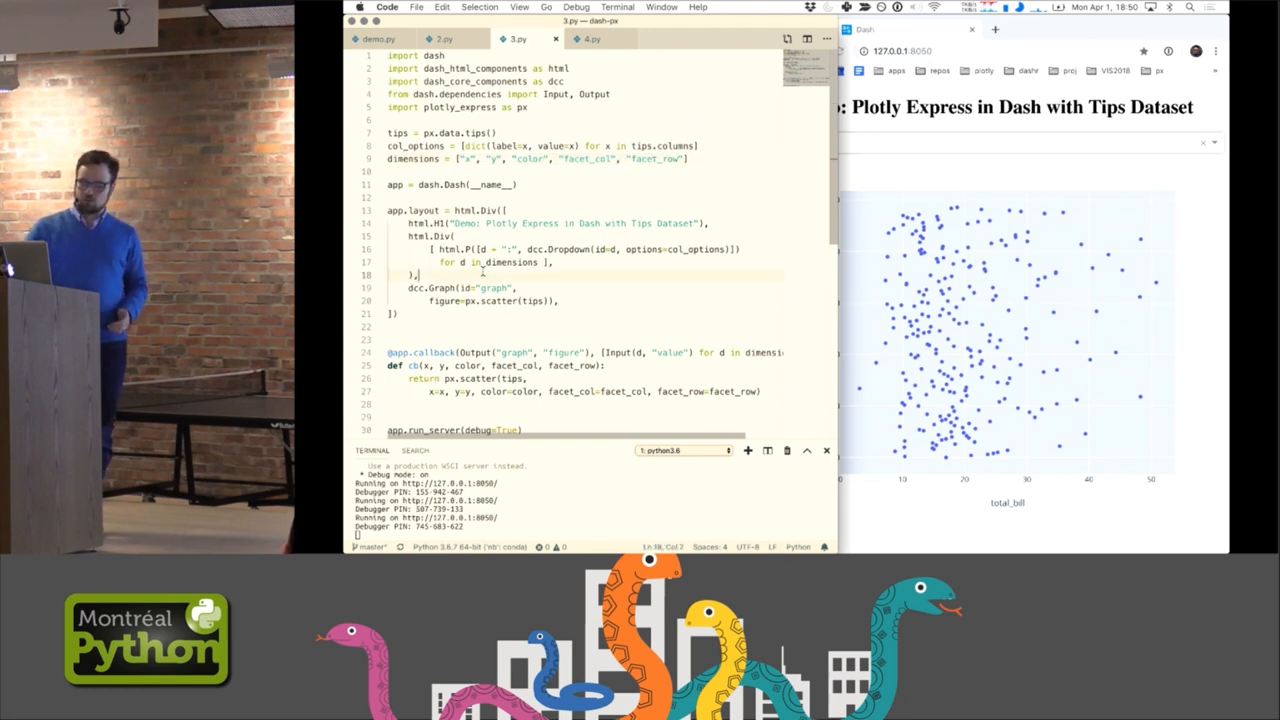
left_click_drag(483, 272, 424, 249)
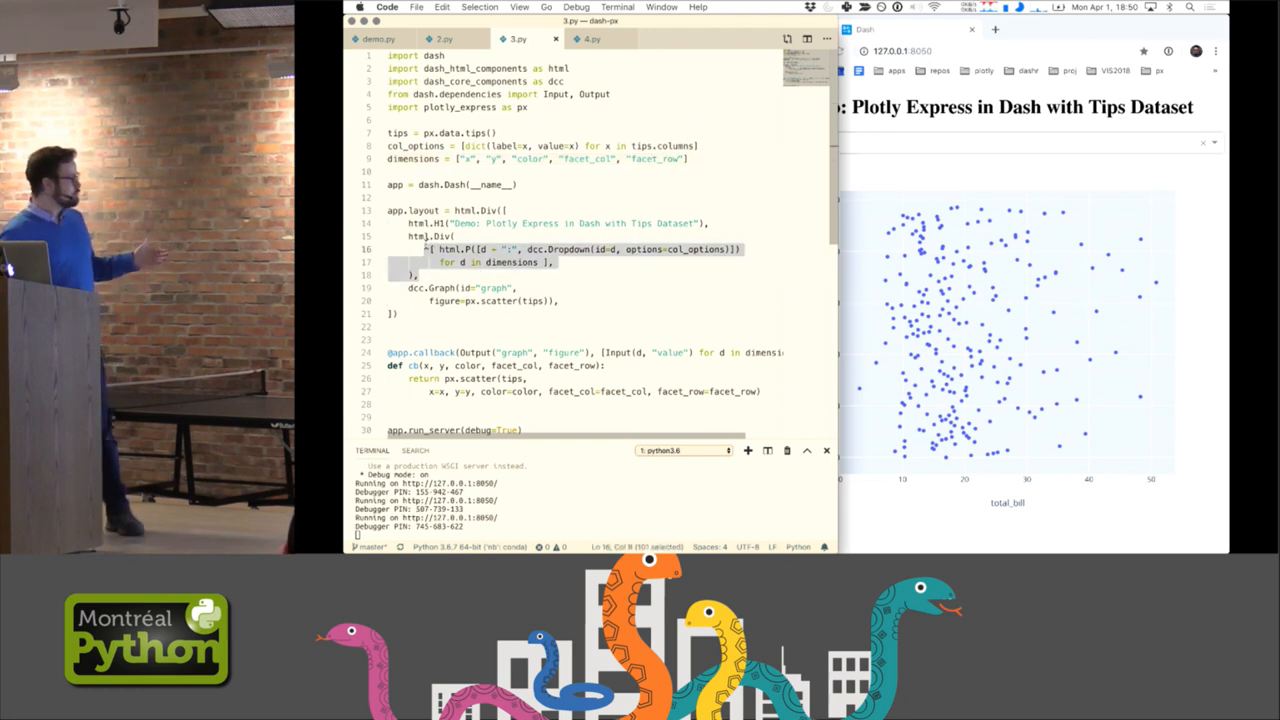
left_click(424, 236)
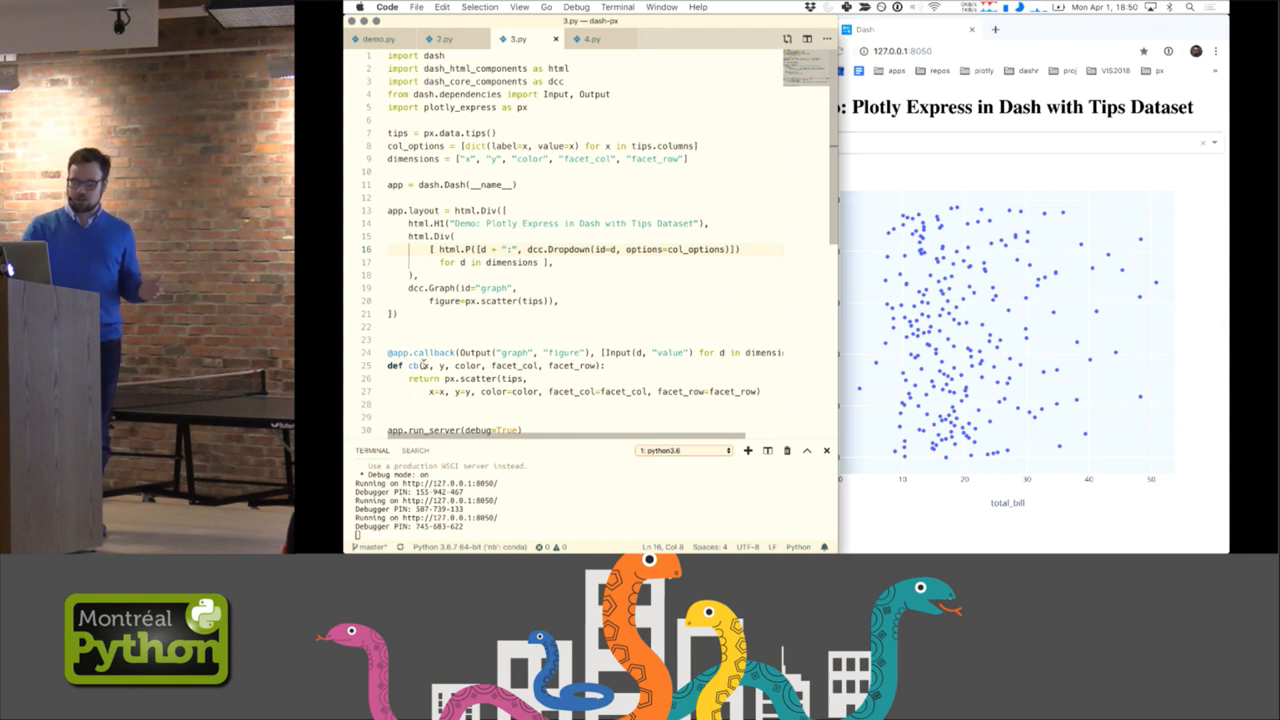
left_click_drag(421, 366, 541, 366)
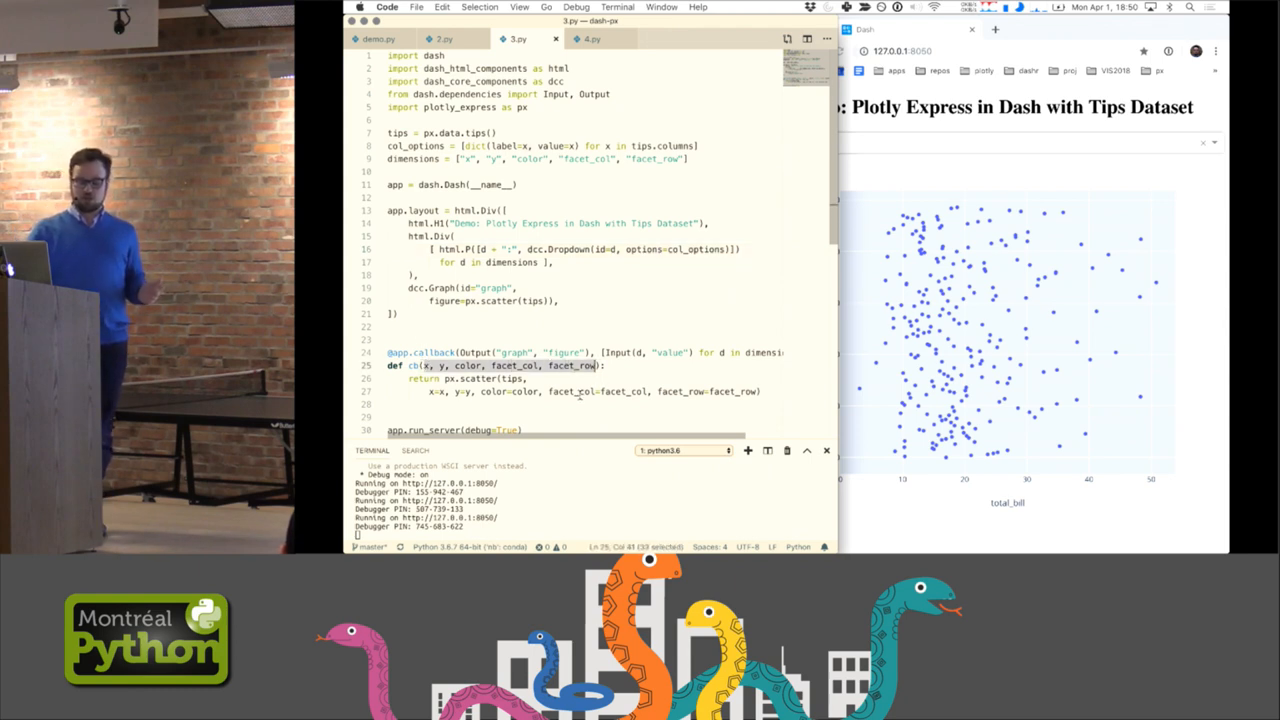
left_click(578, 392)
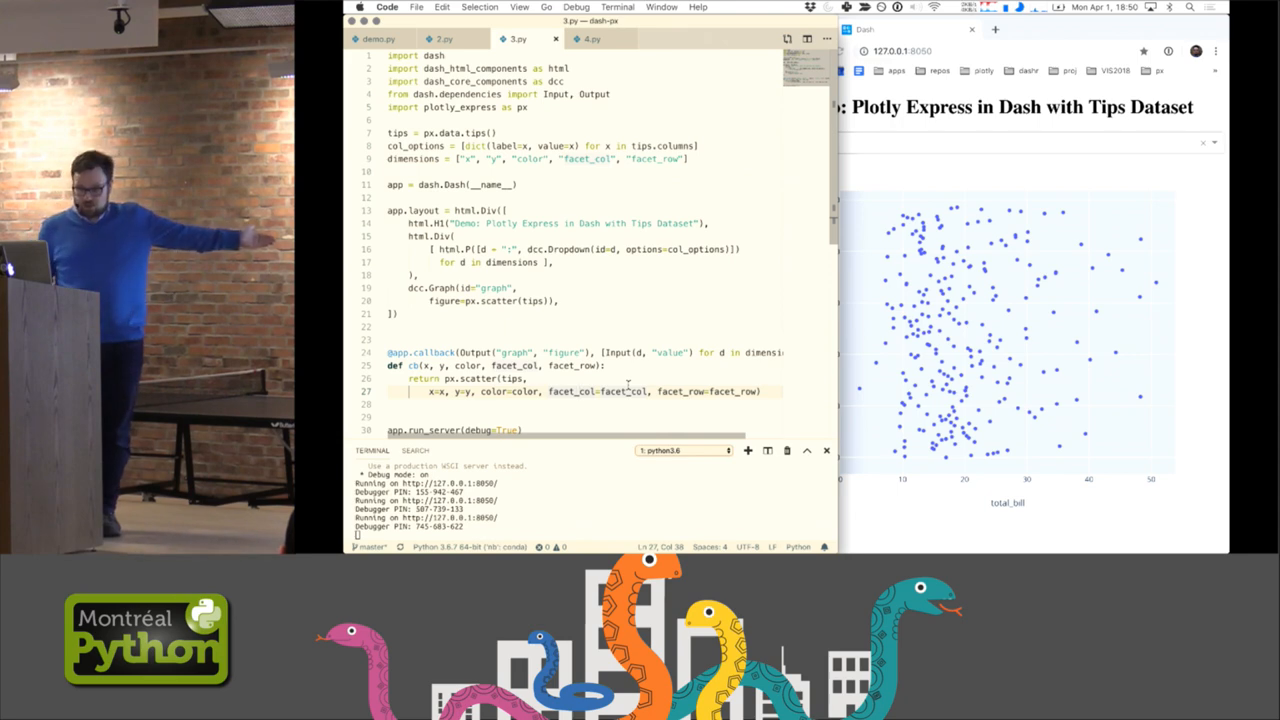
Replace demo.py's contents with the 3.py code
key("super+a")
key("super+c")
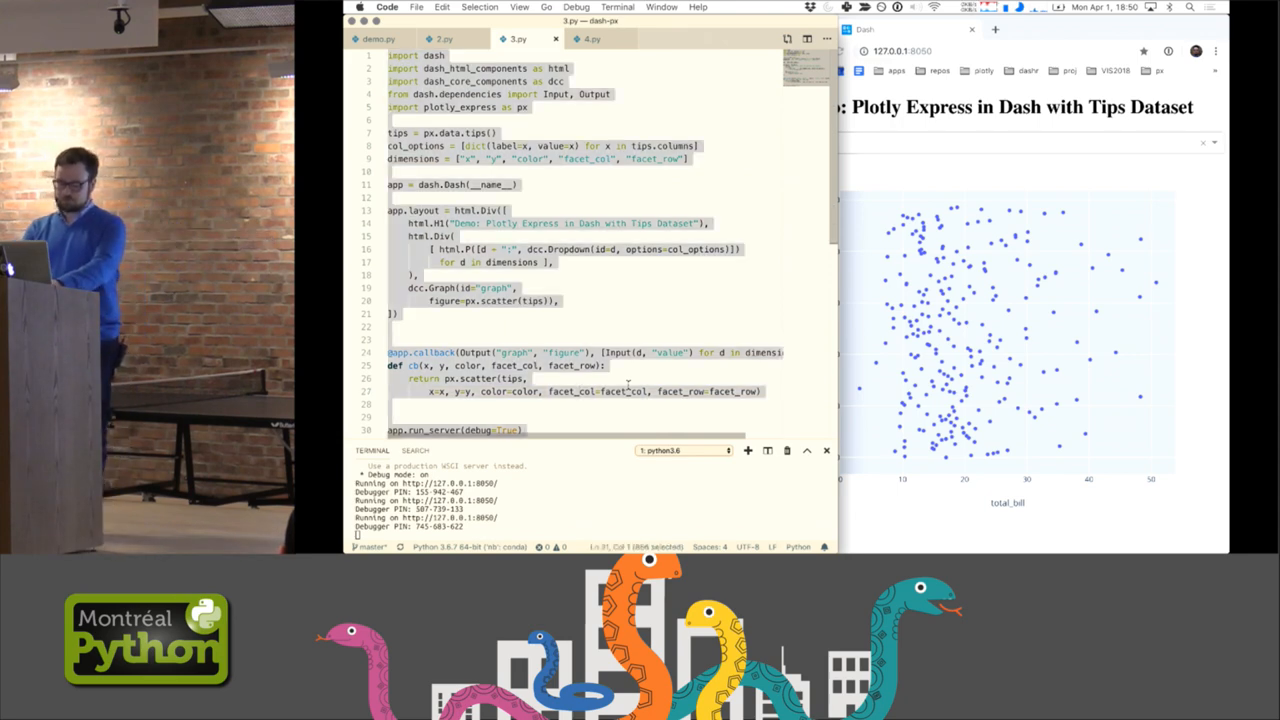
left_click(386, 42)
key("super+a")
key("super+v")
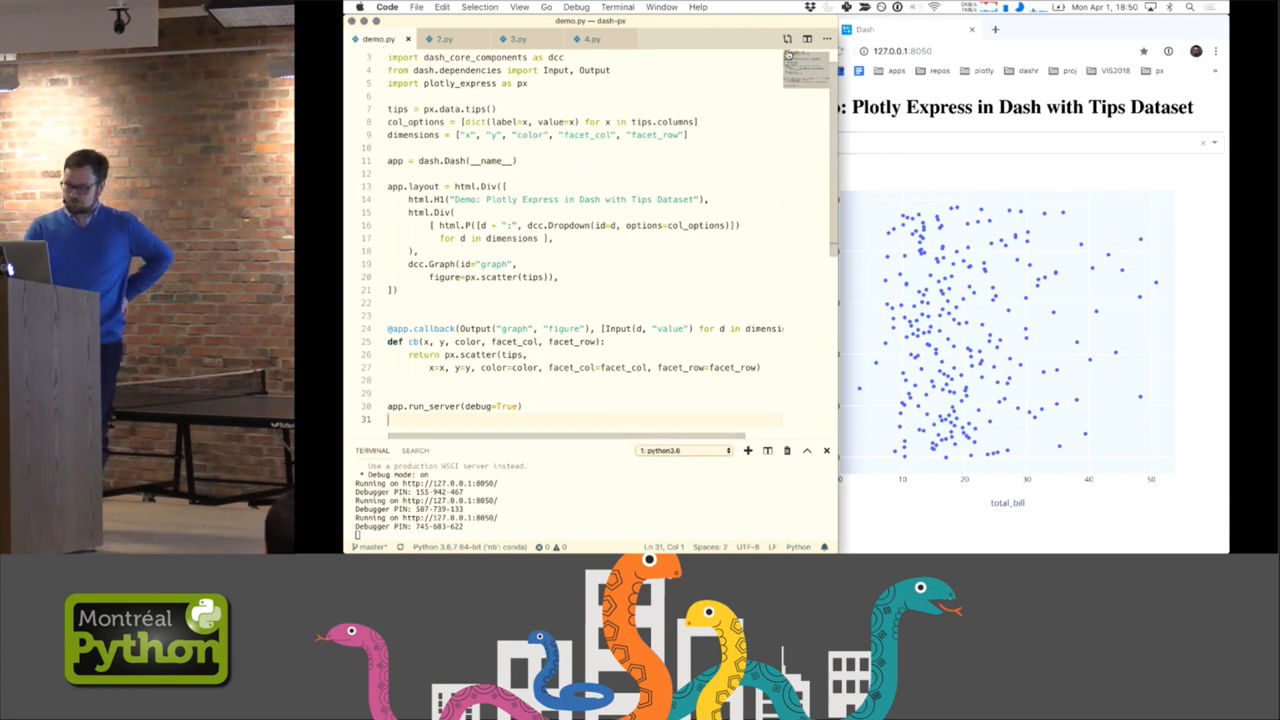
Reload the Dash app and plot tip against total_bill coloured by sex, faceted by smoker columns and day rows
left_click(914, 143)
left_click(912, 160)
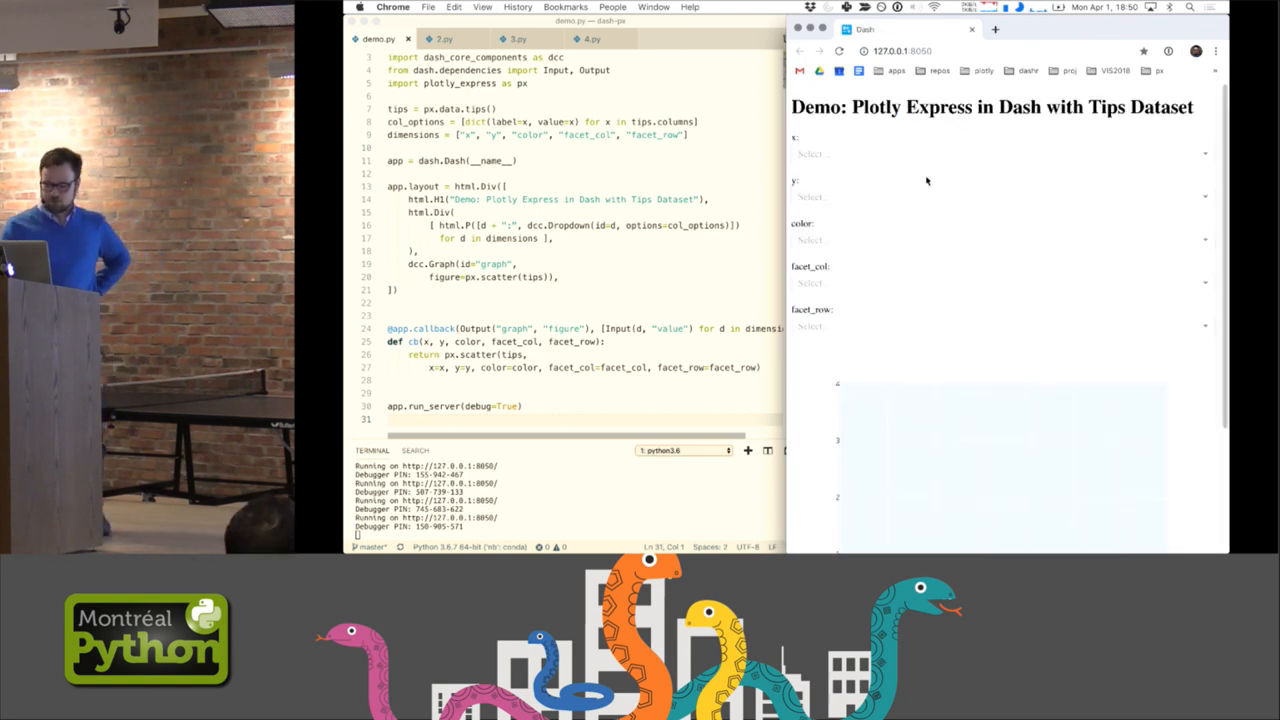
left_click(891, 153)
left_click(864, 197)
left_click(864, 240)
left_click(833, 312)
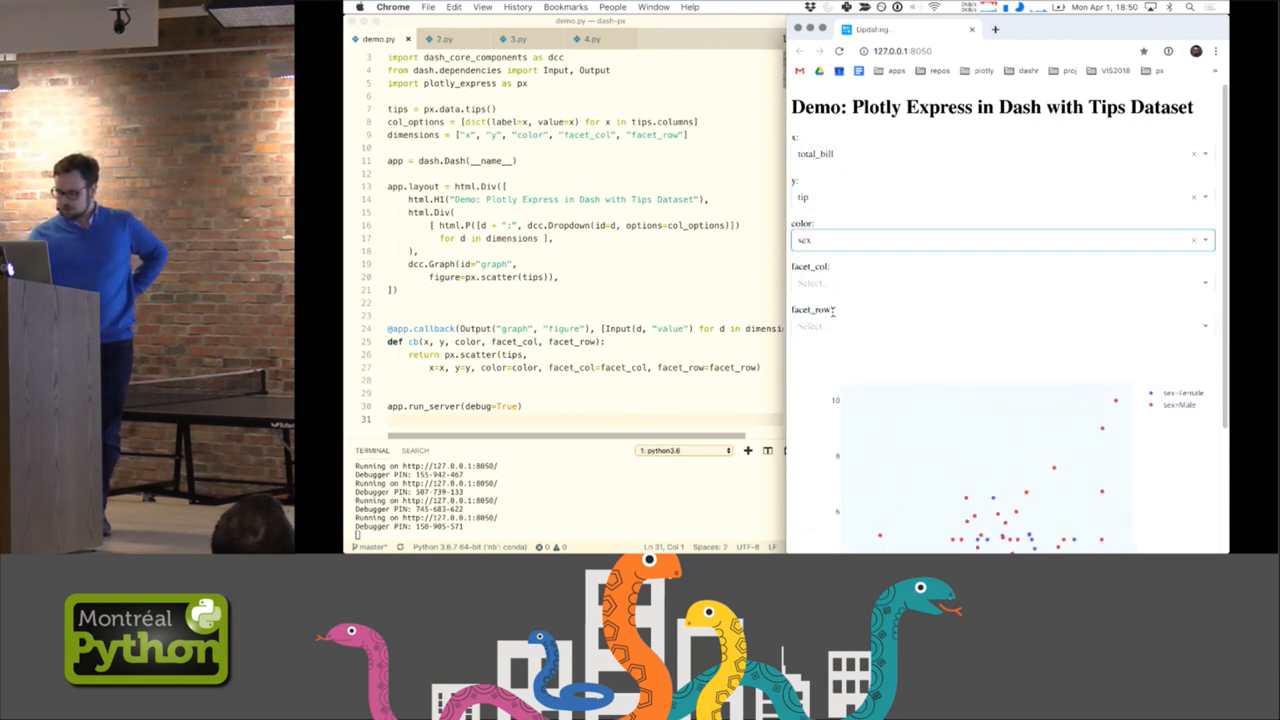
left_click(834, 283)
left_click(818, 369)
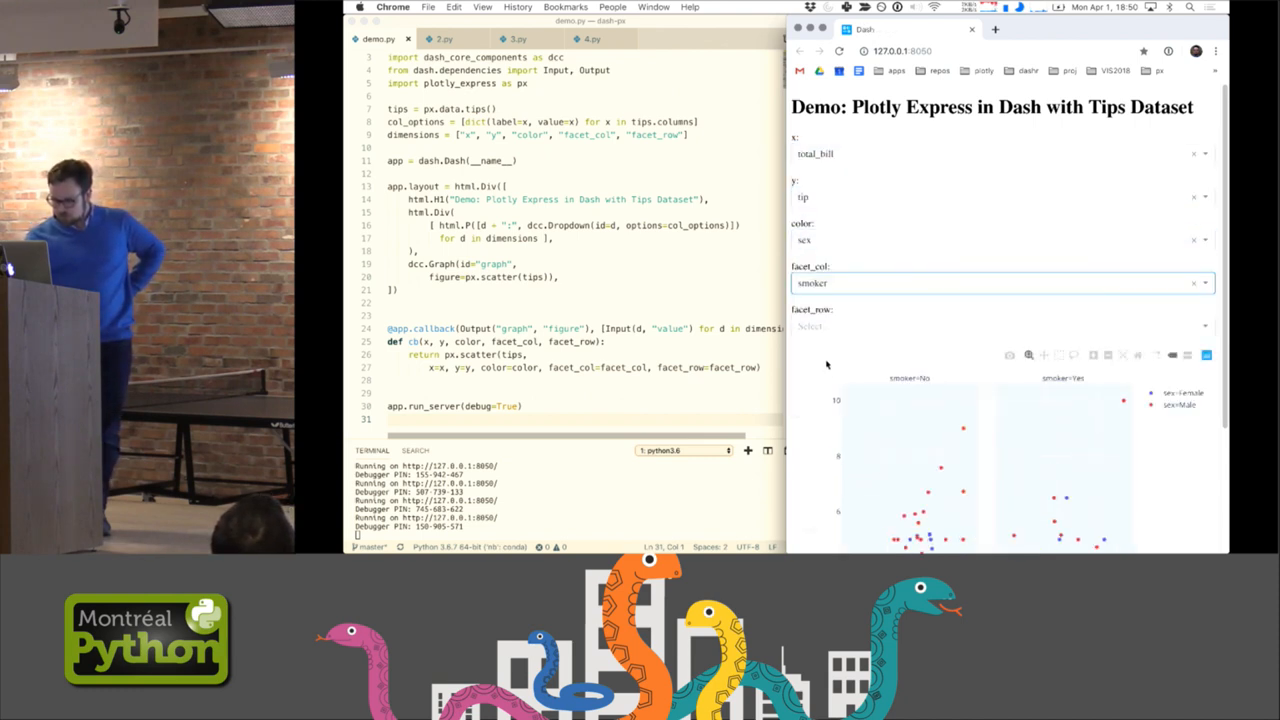
left_click(832, 327)
left_click(824, 432)
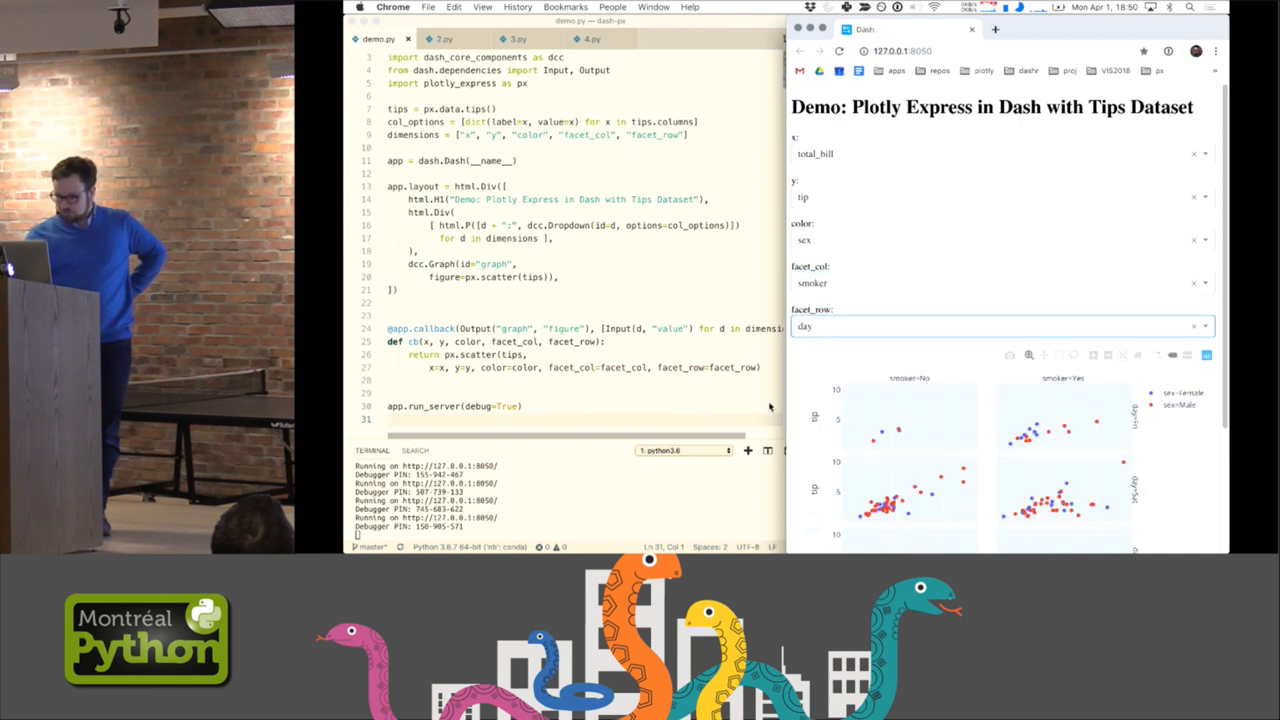
left_click(789, 399)
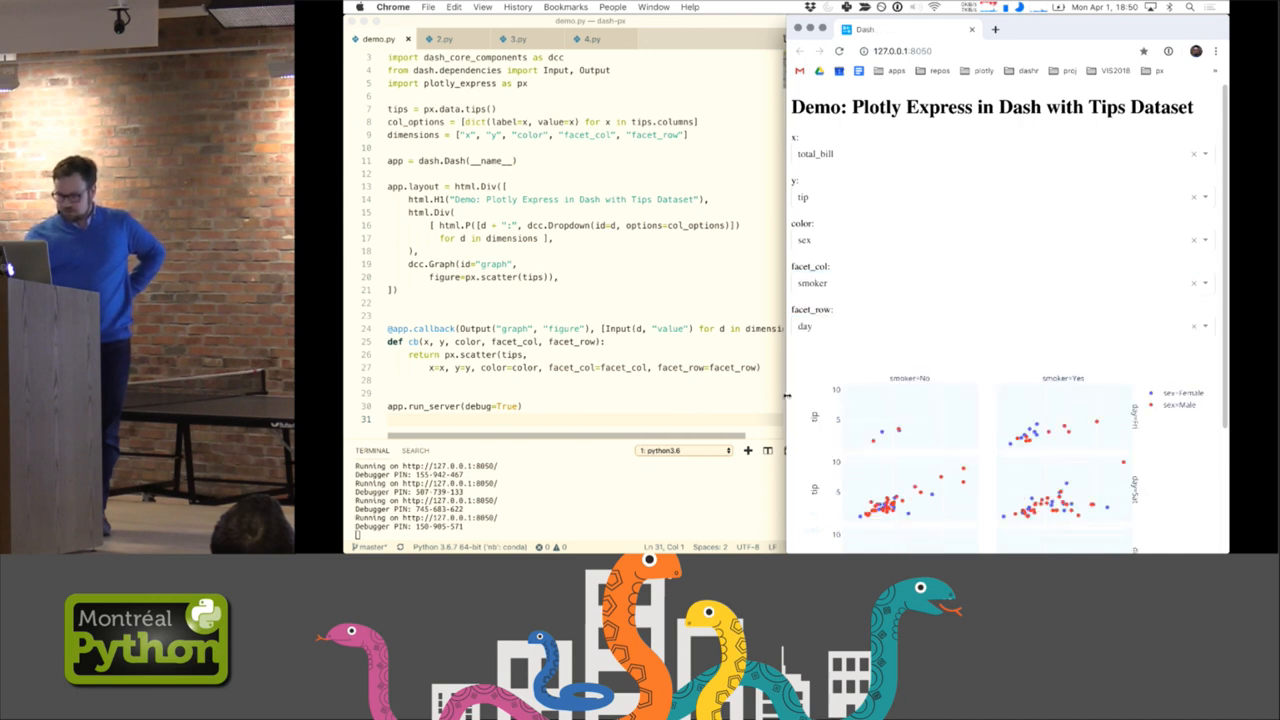
left_click_drag(787, 397, 628, 397)
scroll(1197, 499, "down", 4)
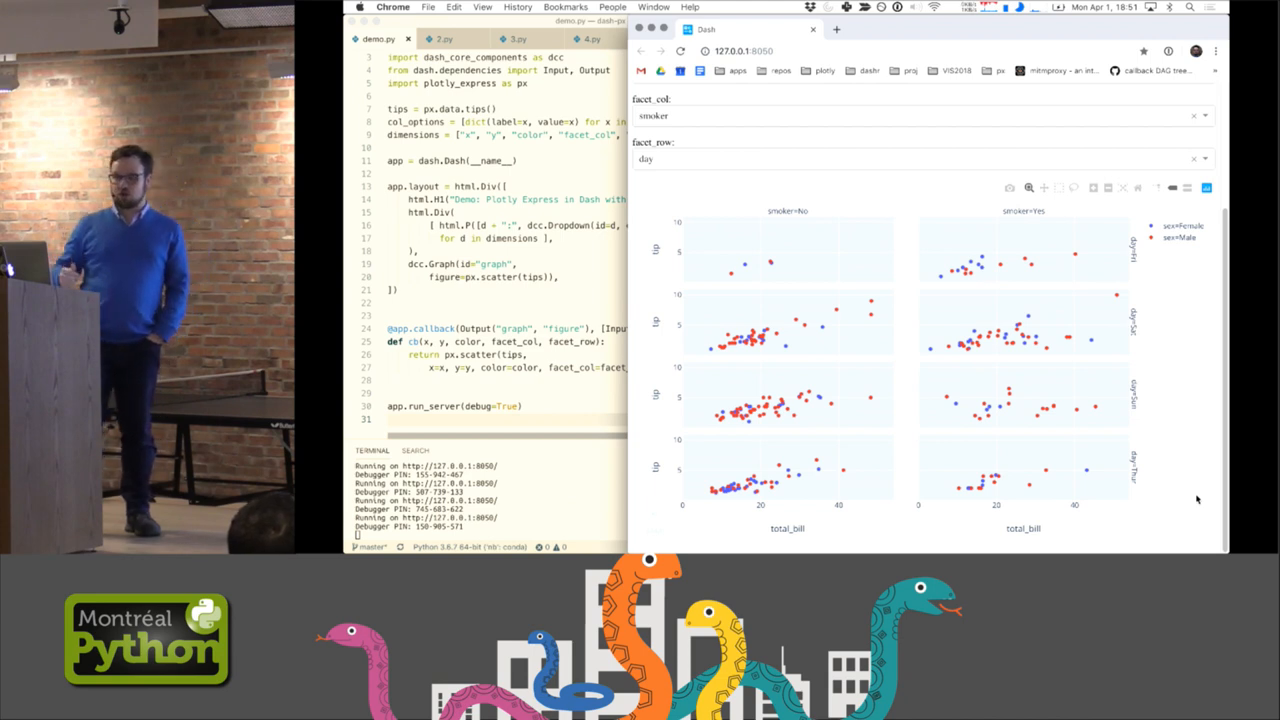
Replace demo.py's contents with 4.py's styled layout code and save it
left_click(536, 425)
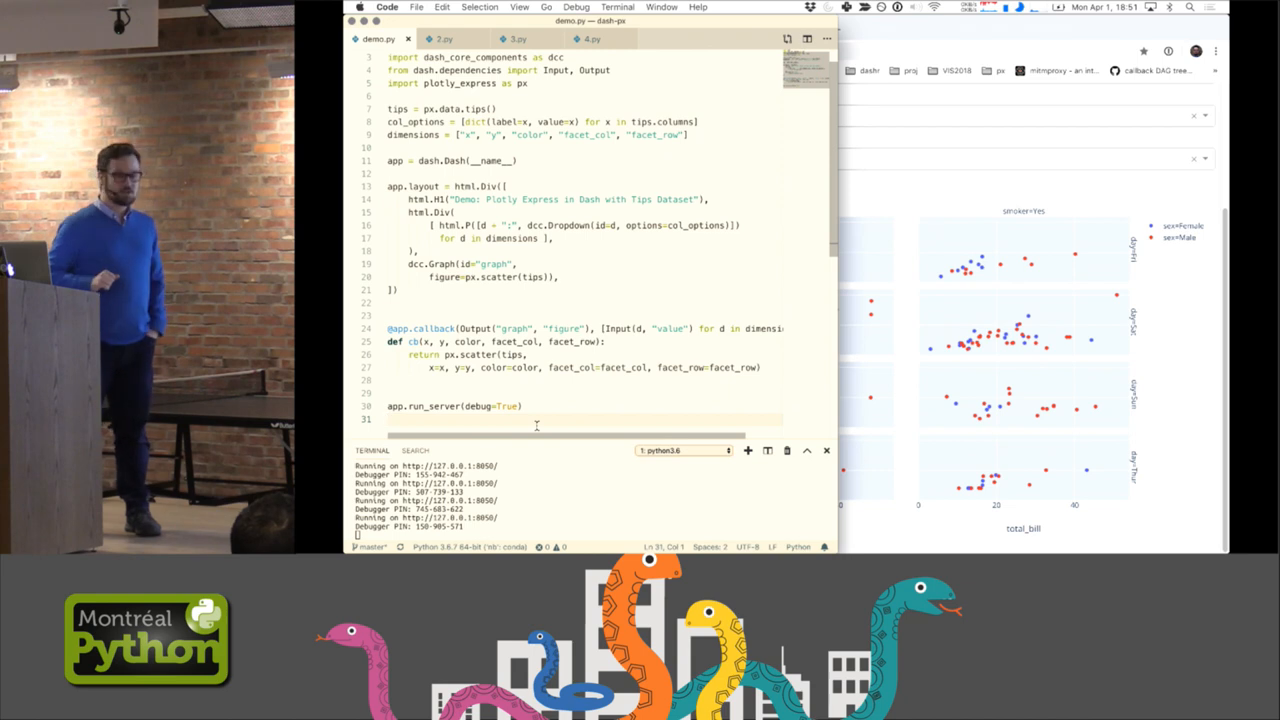
left_click(750, 289)
left_click(592, 38)
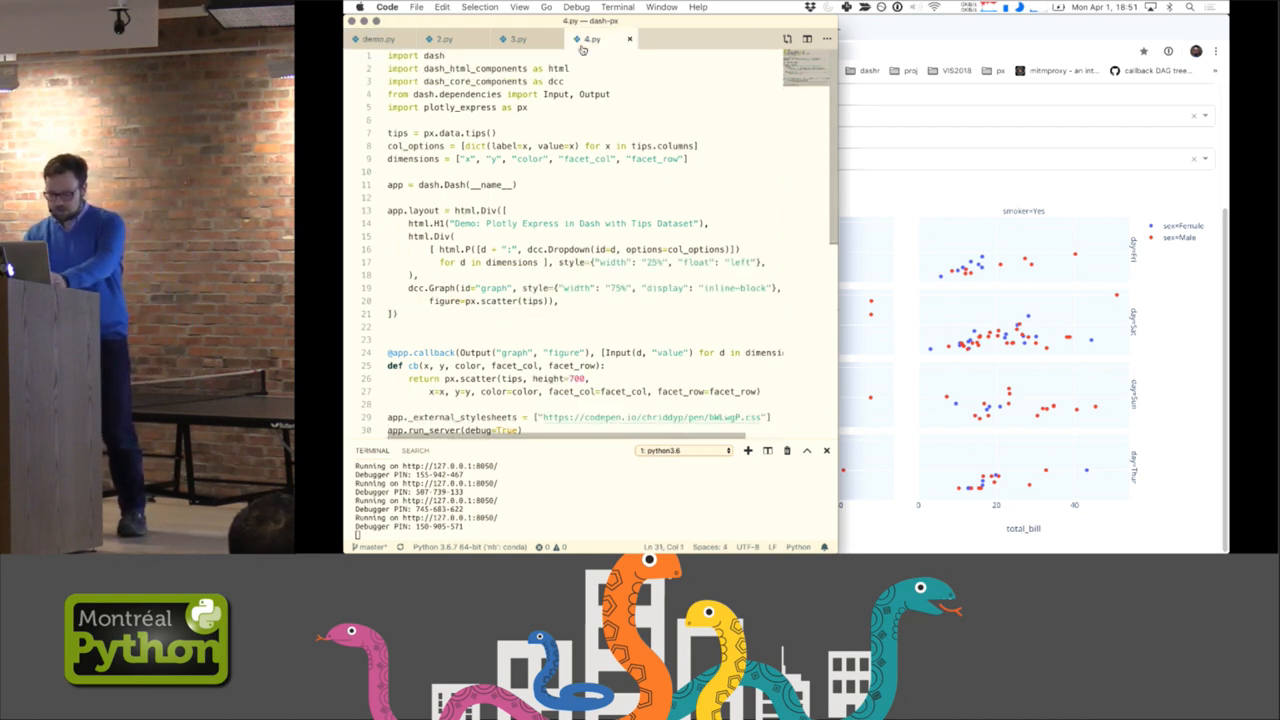
key("super+a")
key("super+c")
left_click(378, 38)
key("super+a")
key("super+v")
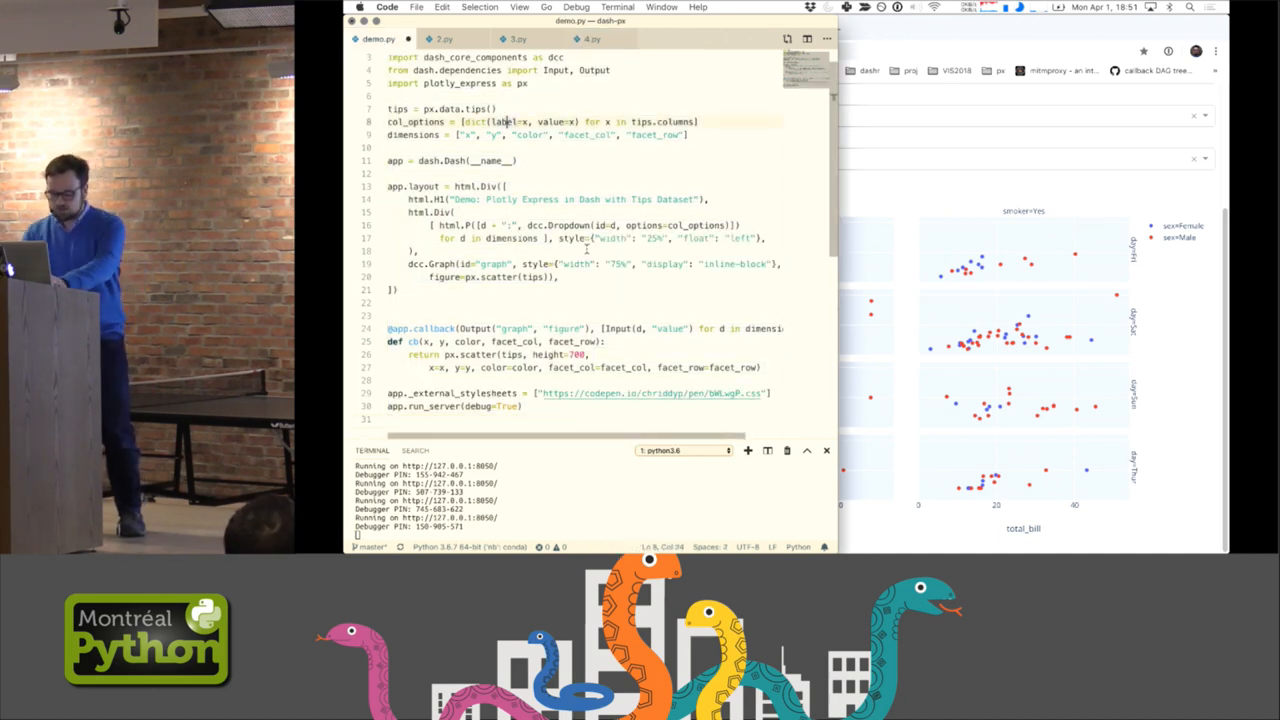
Reload the restyled app and plot tip against total_bill coloured by smoker, faceted into time columns and day rows
left_click(1099, 317)
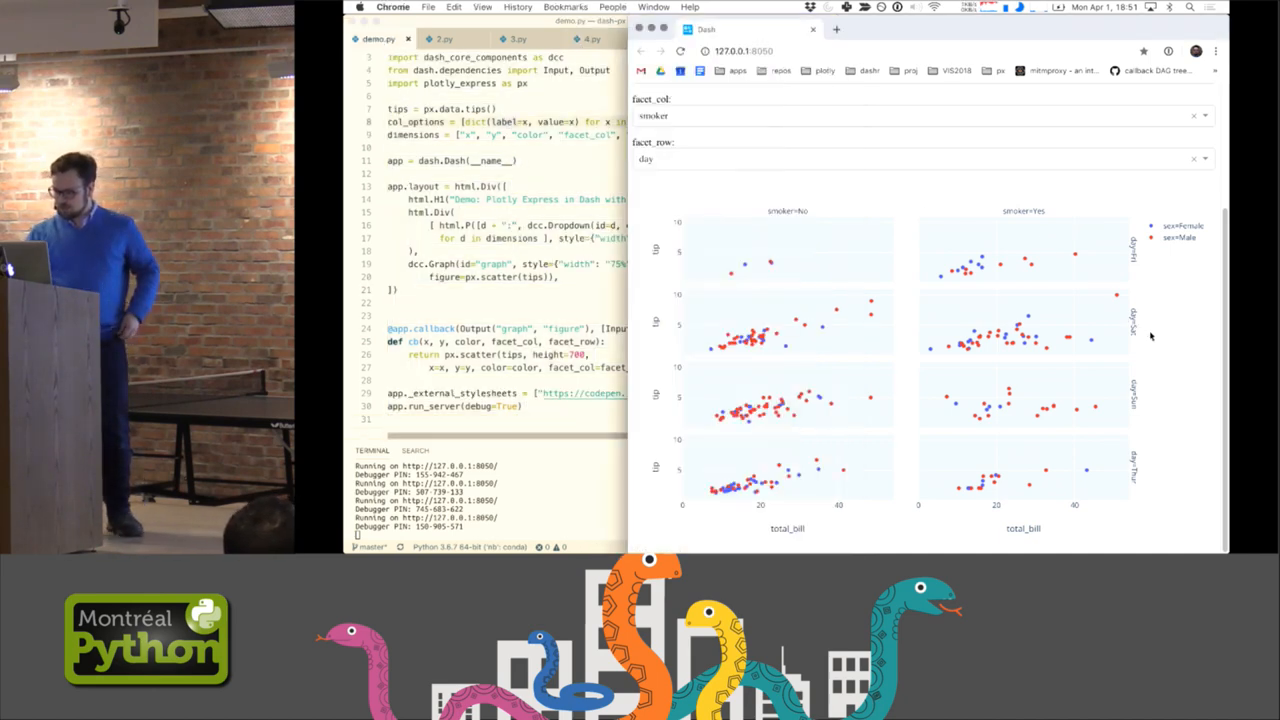
left_click(681, 52)
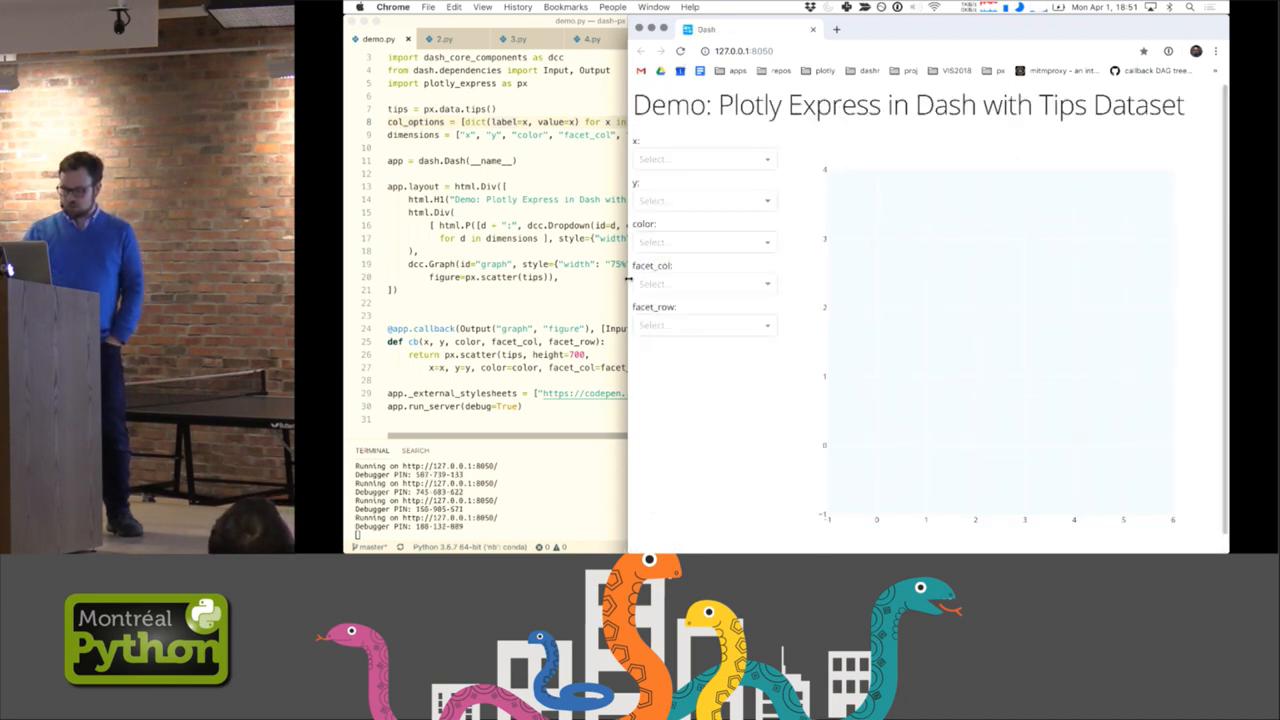
left_click(690, 159)
left_click(683, 182)
left_click(667, 244)
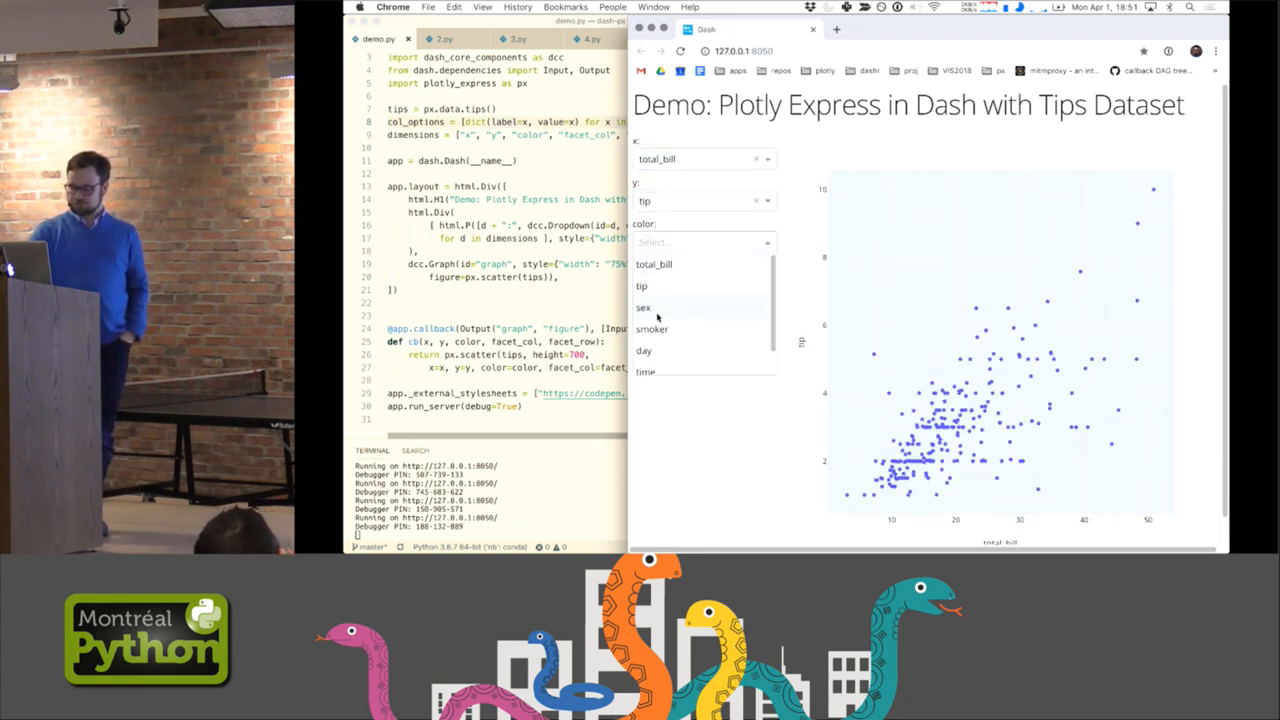
left_click(652, 328)
left_click(668, 283)
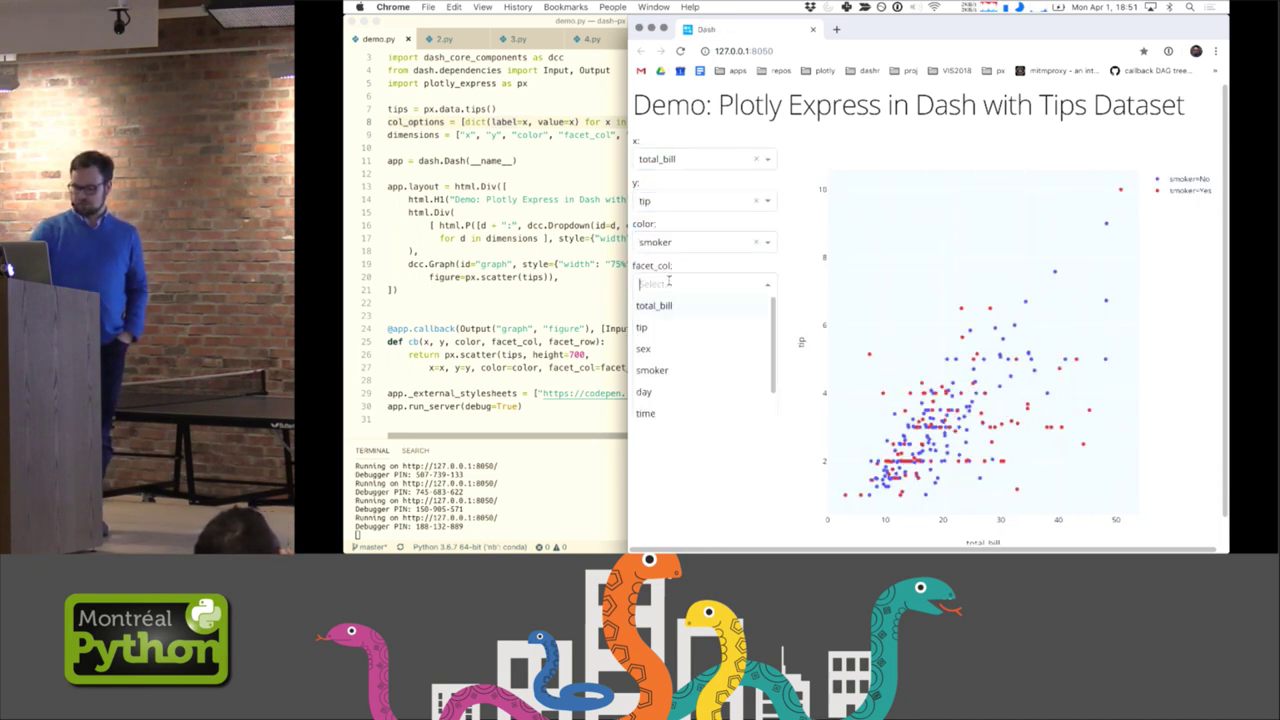
left_click(650, 412)
left_click(678, 328)
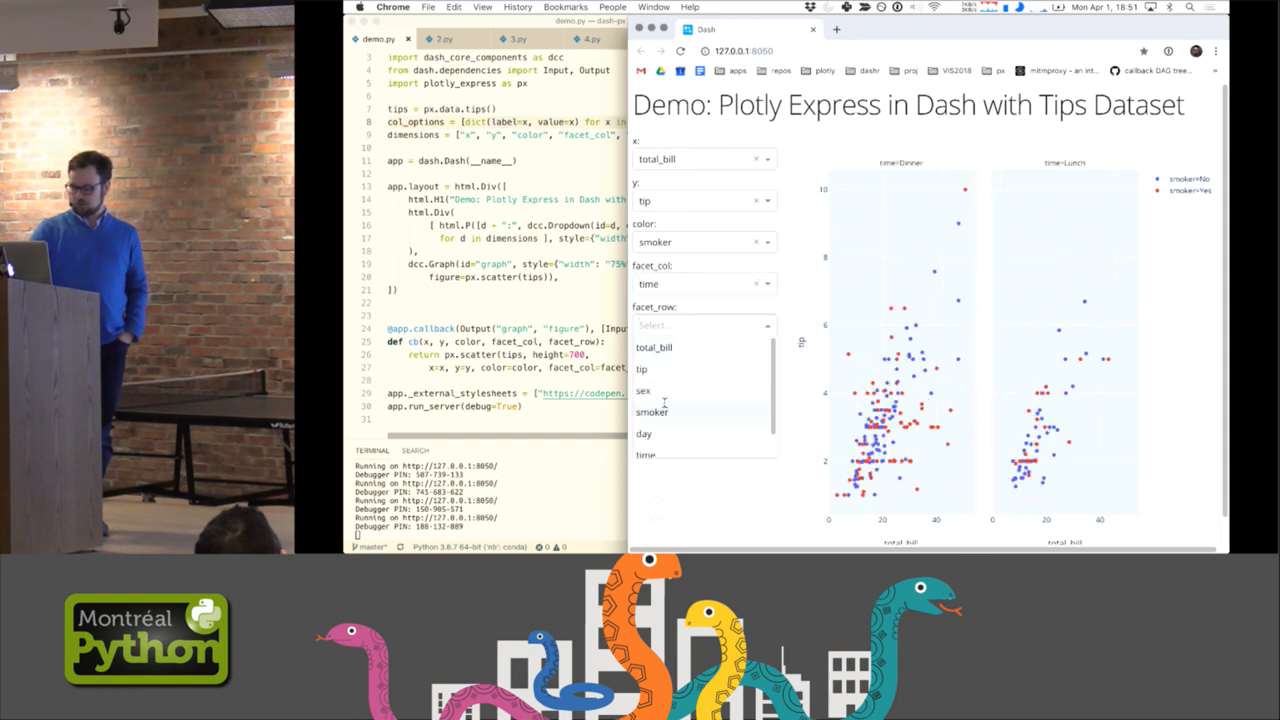
left_click(668, 433)
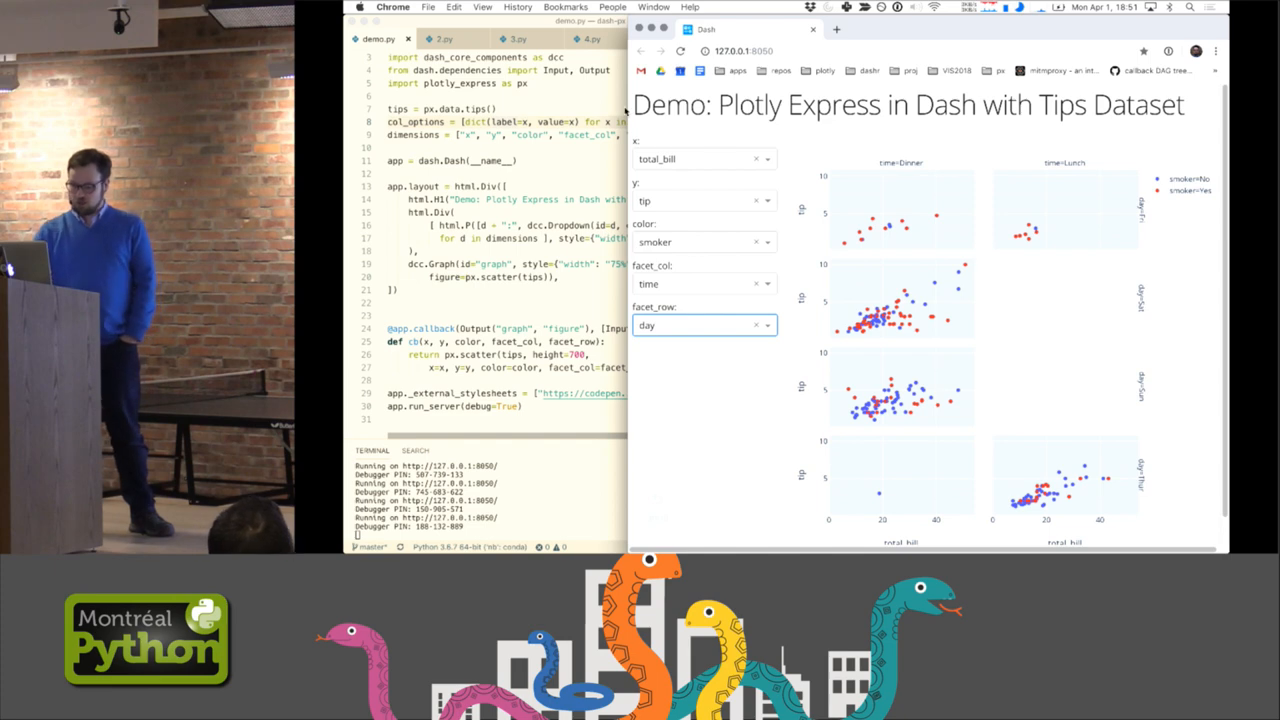
Hide the app and editor, switch to the Montreal Python 74 slides and present from the Plotly Express overview slide
left_click(651, 29)
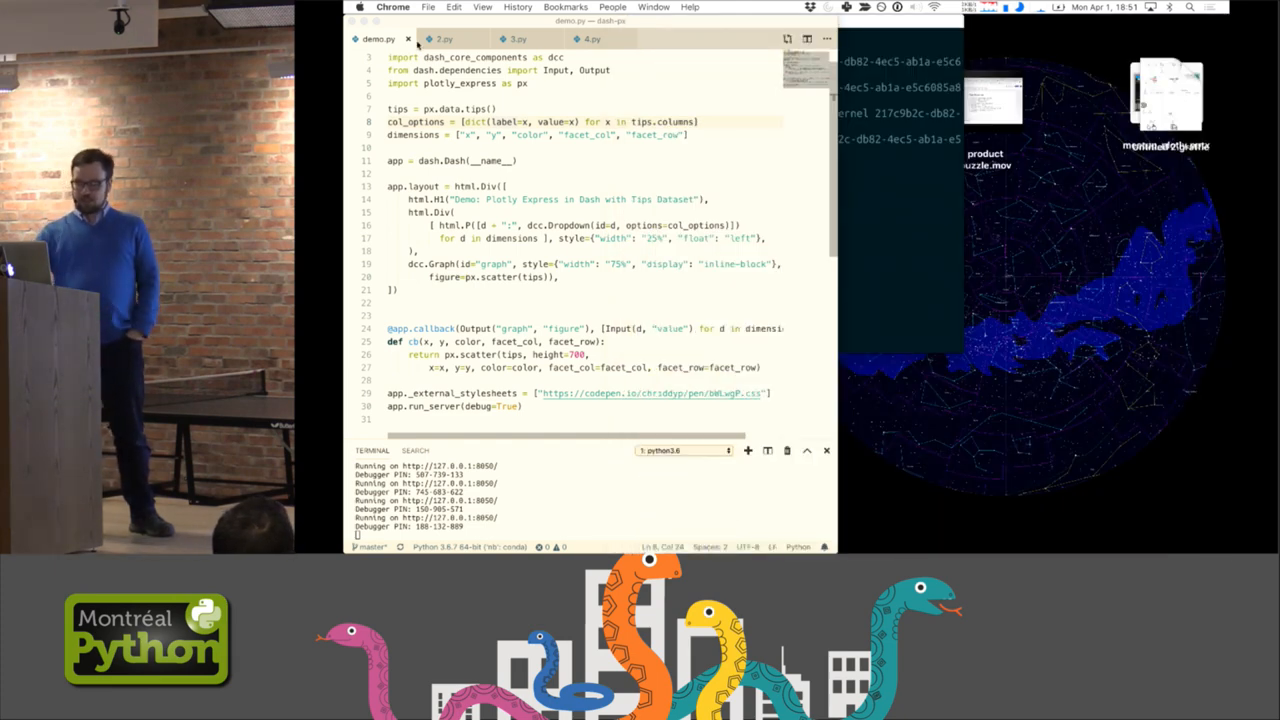
left_click(364, 21)
left_click(658, 7)
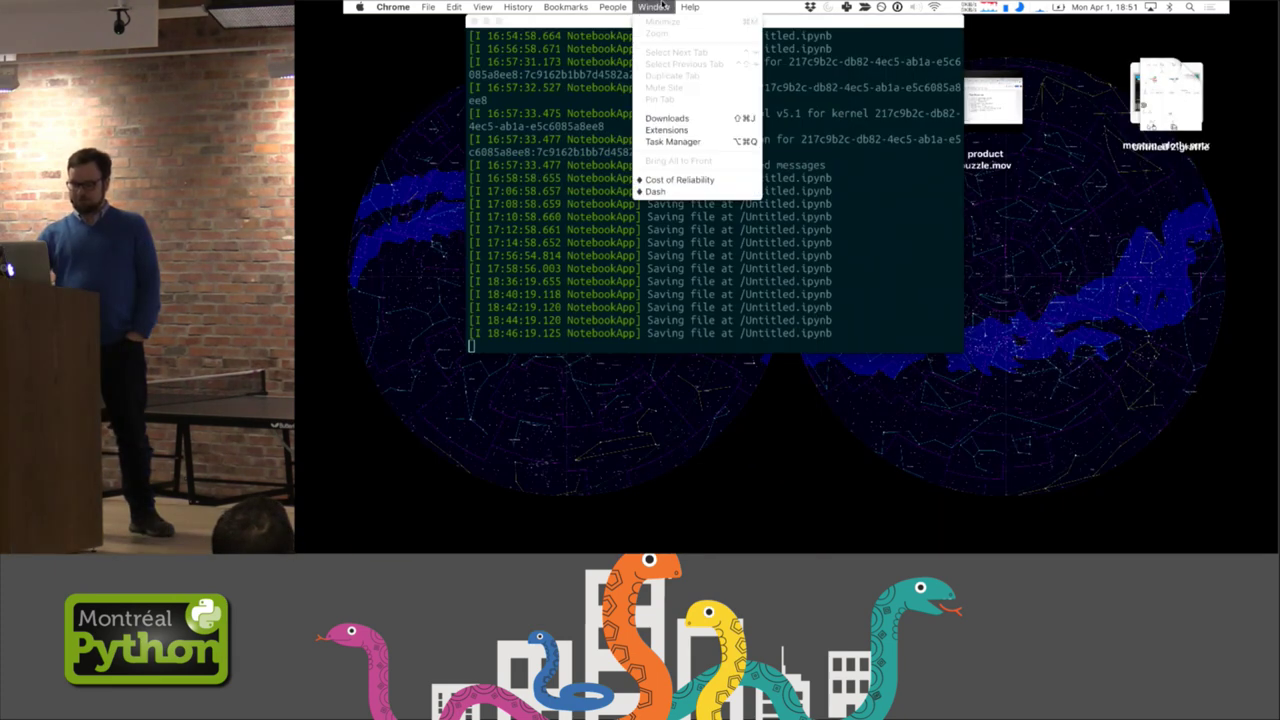
left_click(667, 180)
left_click(483, 33)
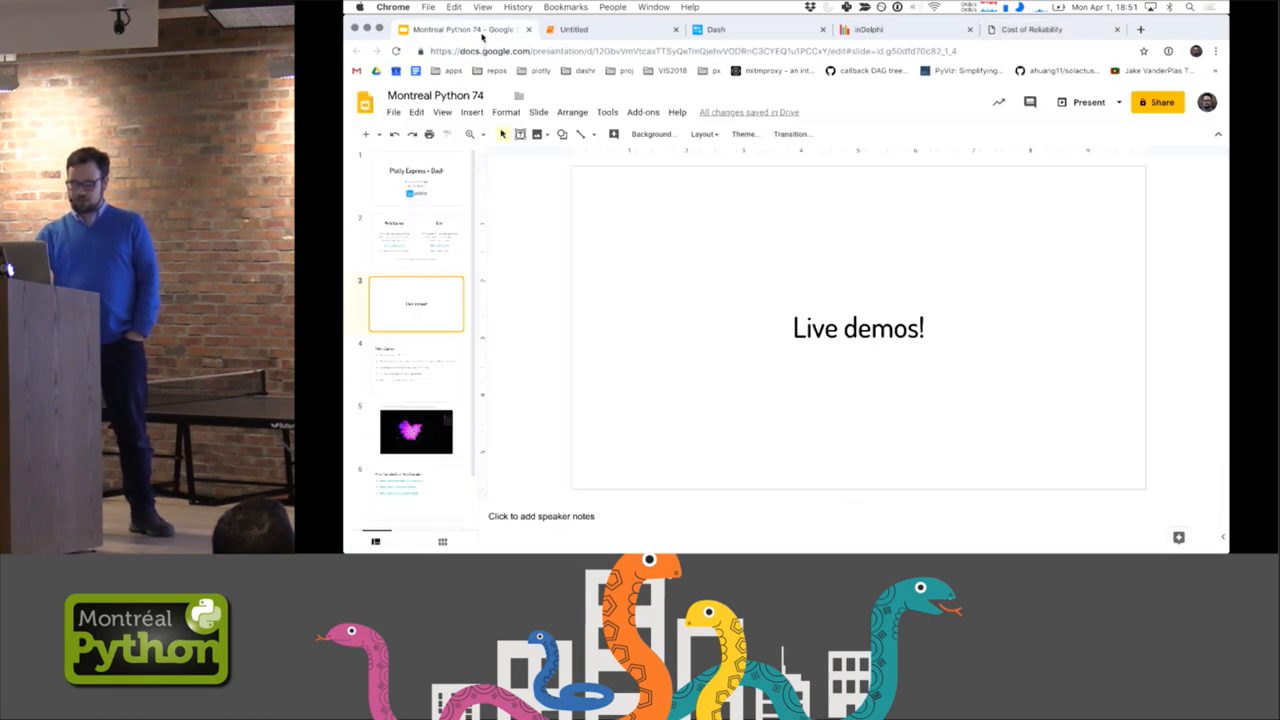
left_click(421, 373)
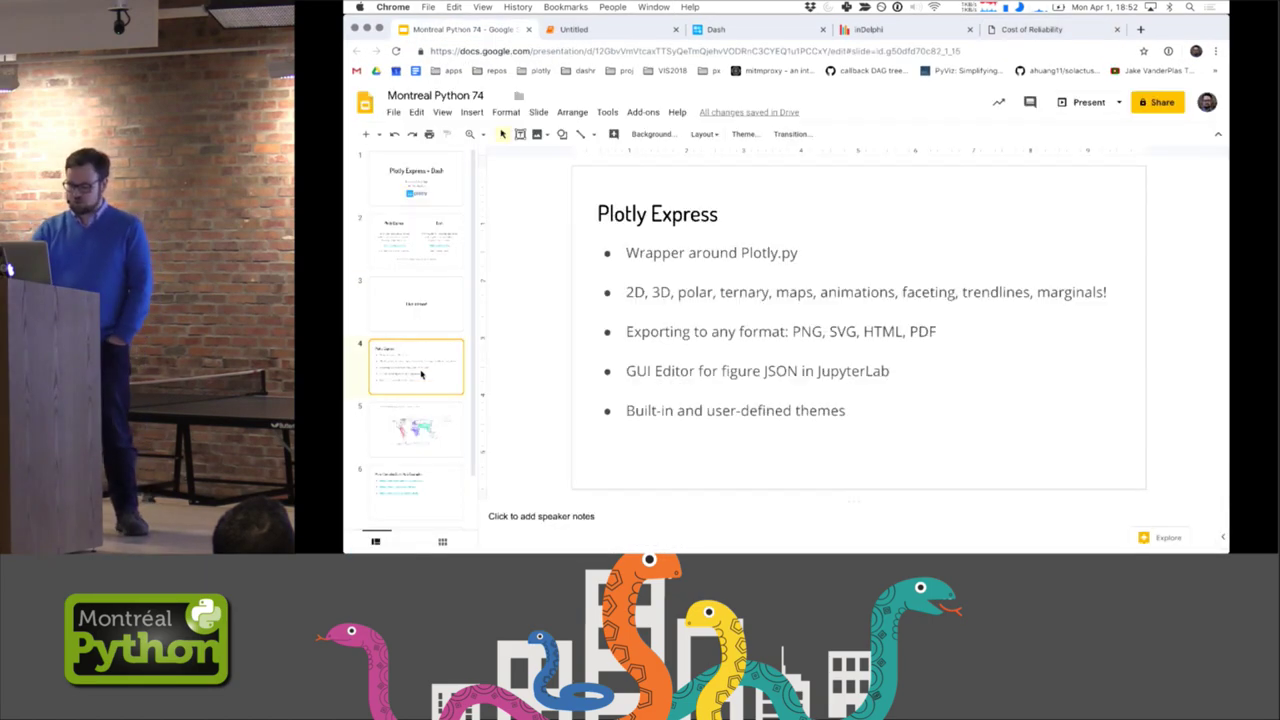
left_click(1085, 104)
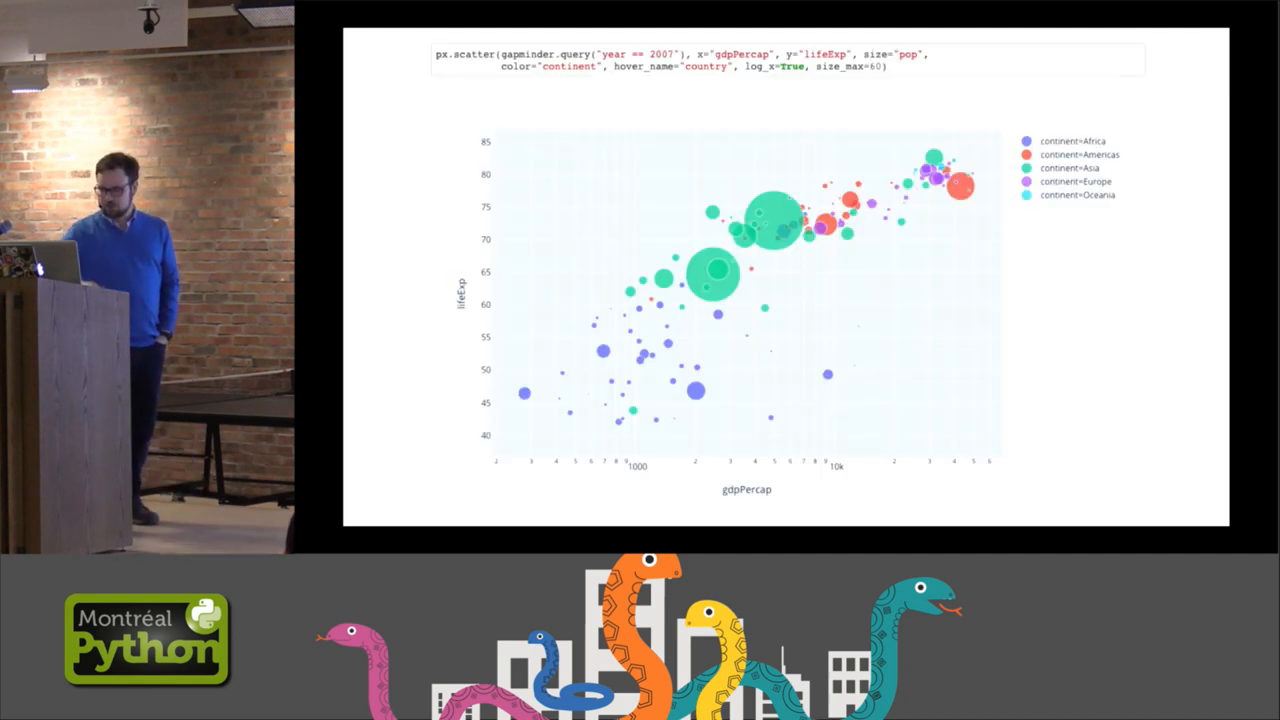
key("Right")
Advance through the histogram, violin, 3D scatter, map, scatter-matrix, parallel-categories and density-contour gallery slides
key("Right")
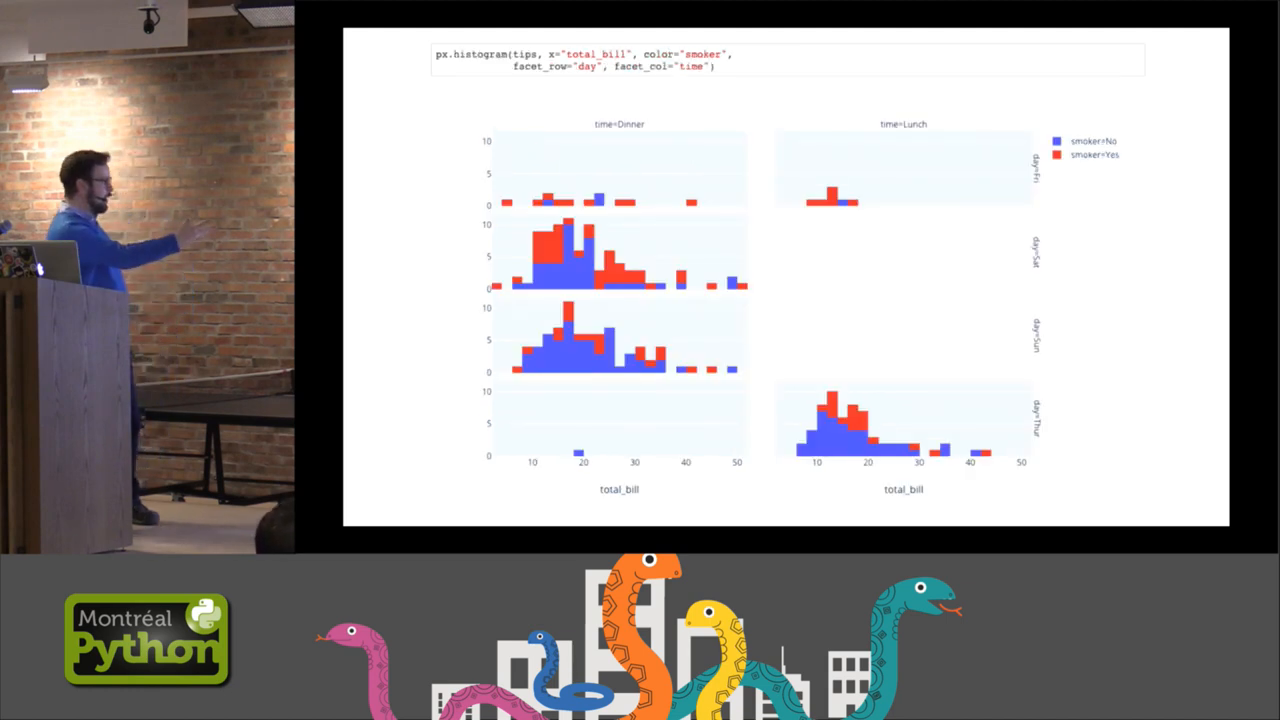
key("Right")
key("Right")
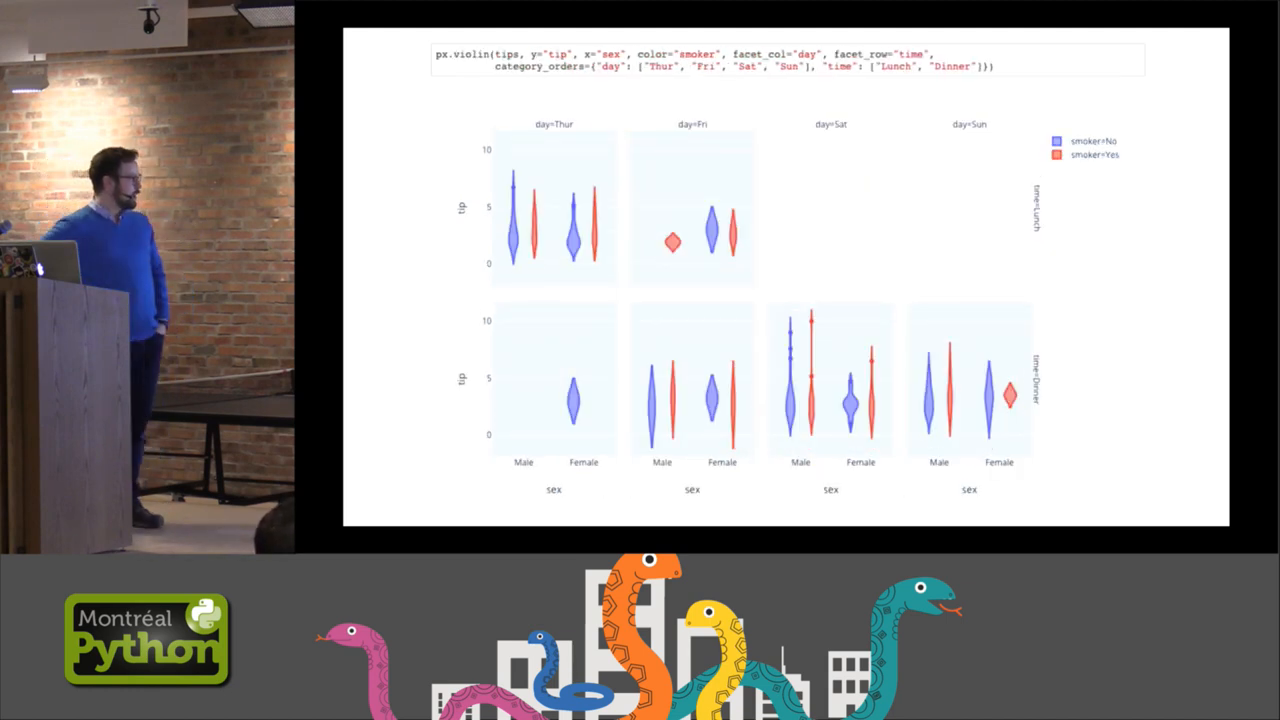
key("Right")
key("Right")
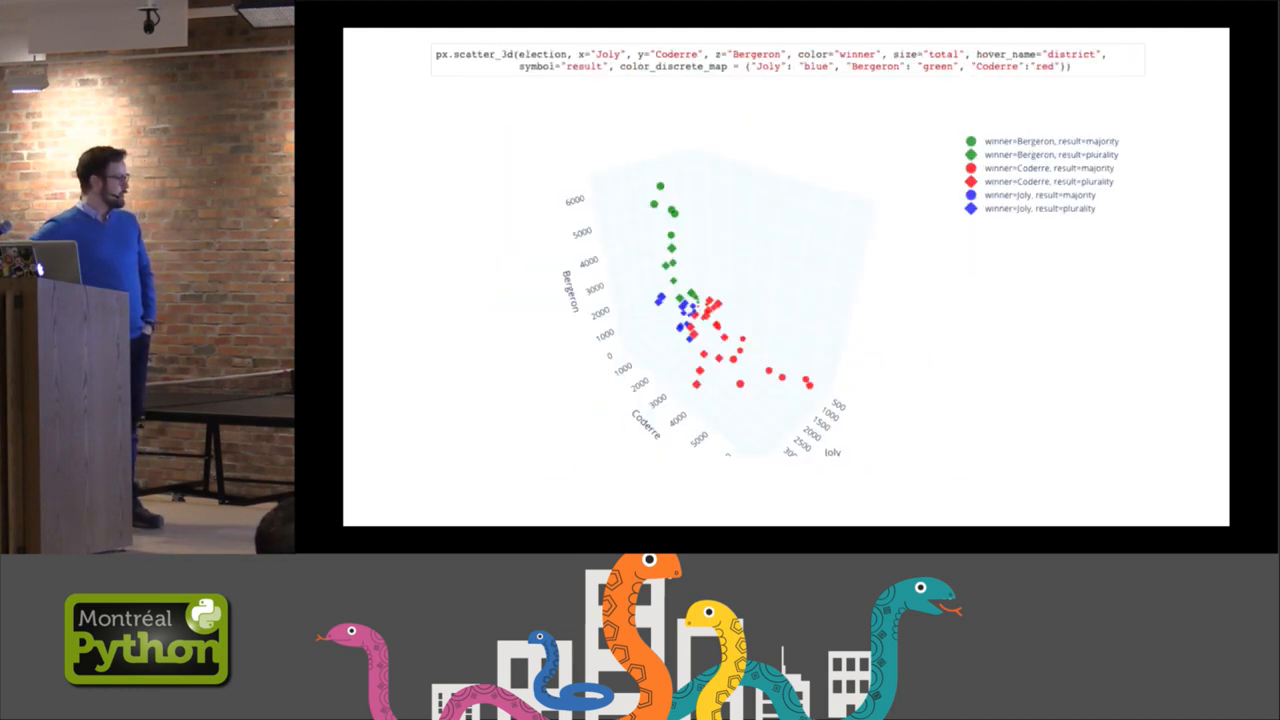
key("Right")
key("Right")
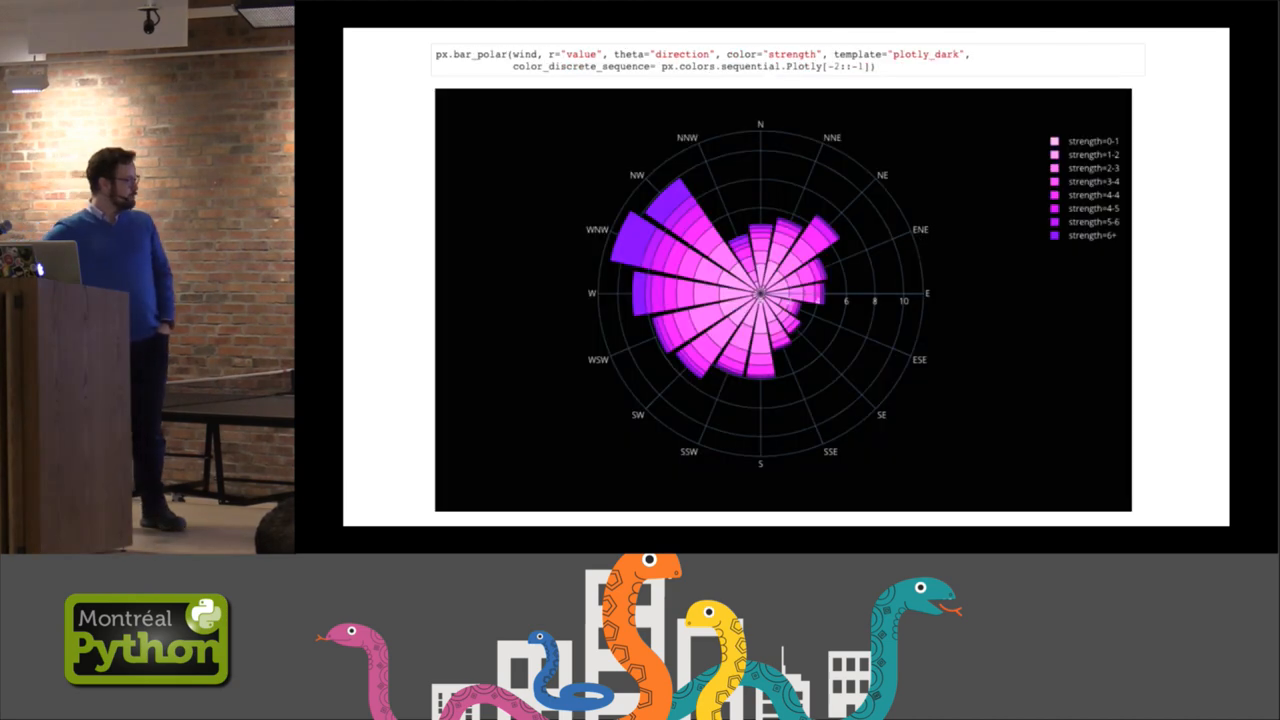
key("Right")
key("Right")
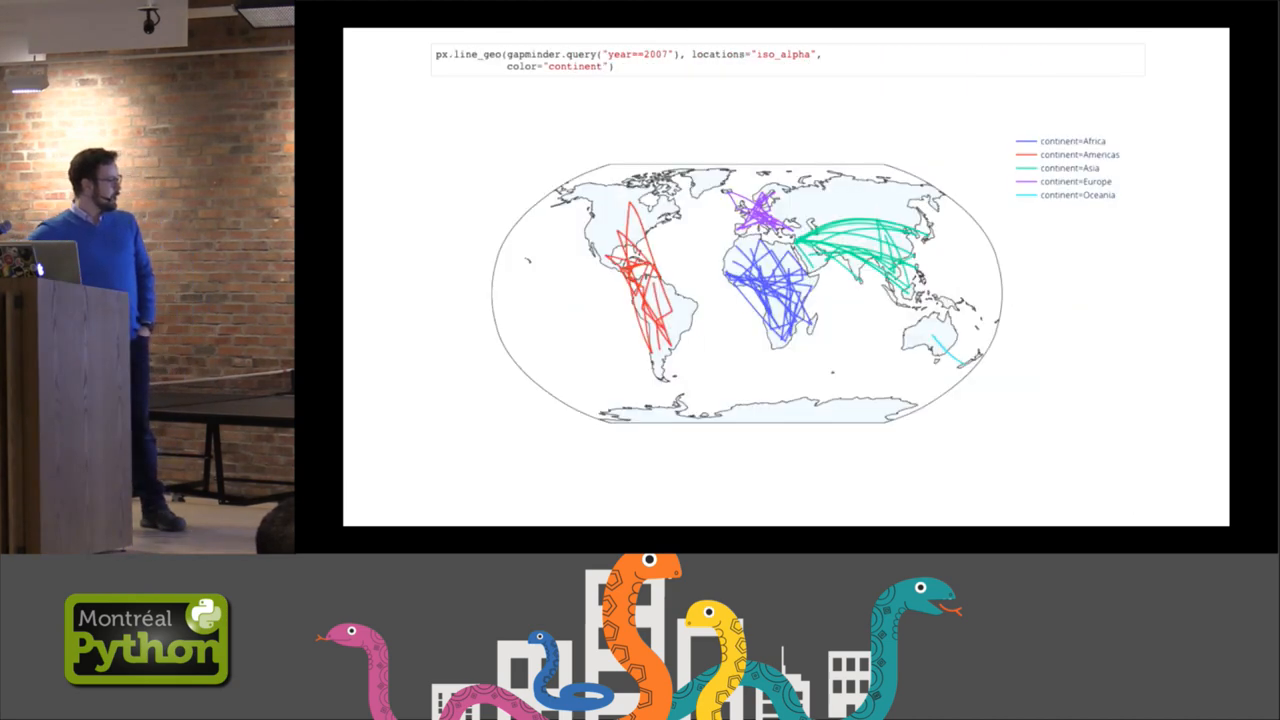
key("Right")
key("Right")
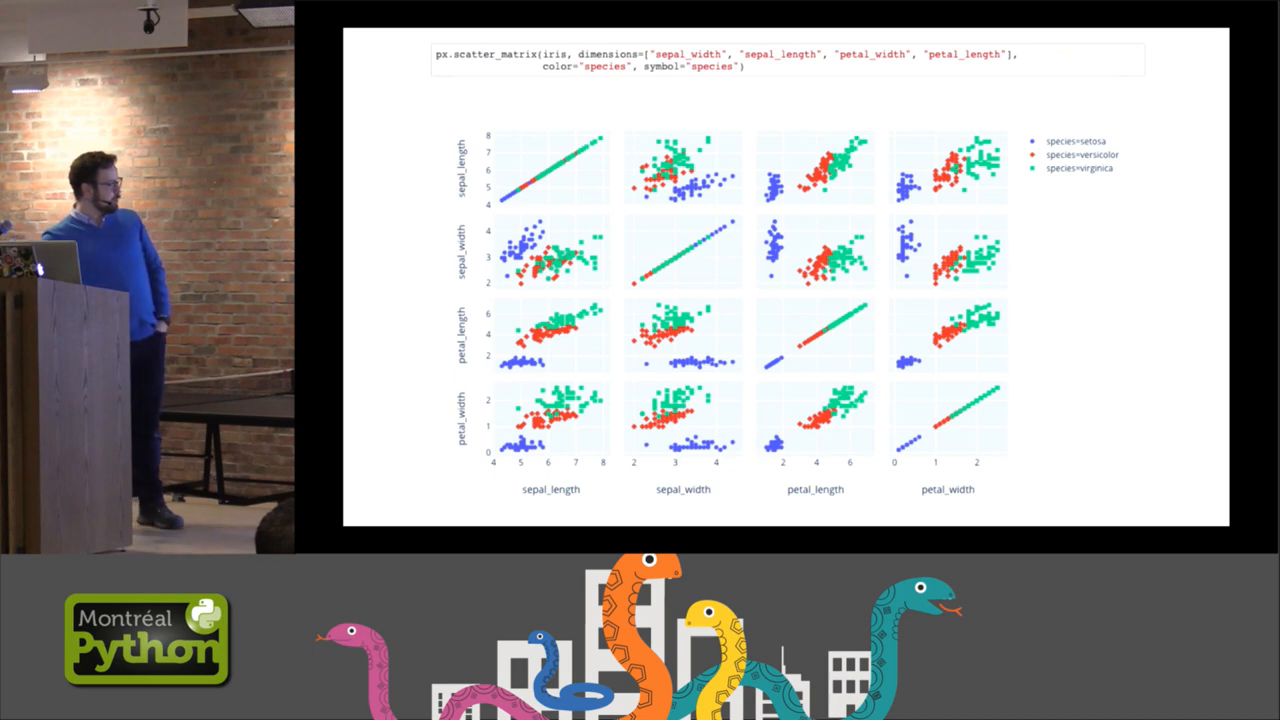
key("Right")
key("Right")
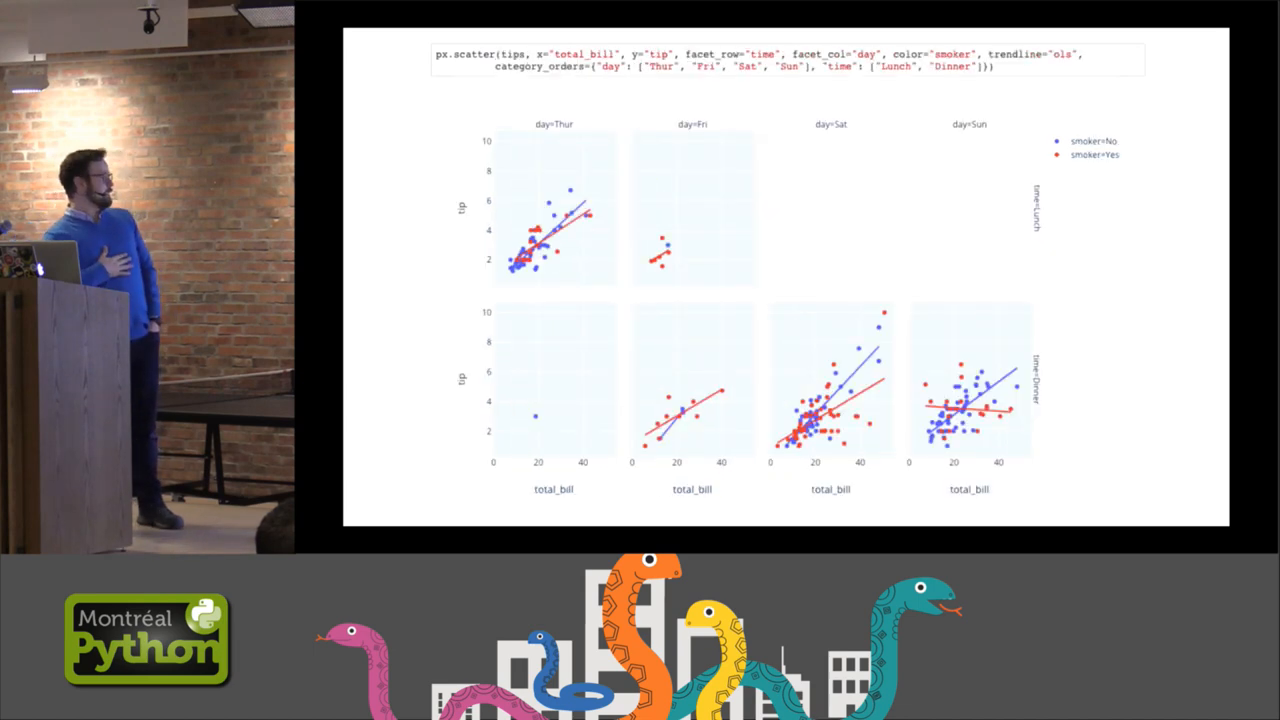
key("Right")
key("Right")
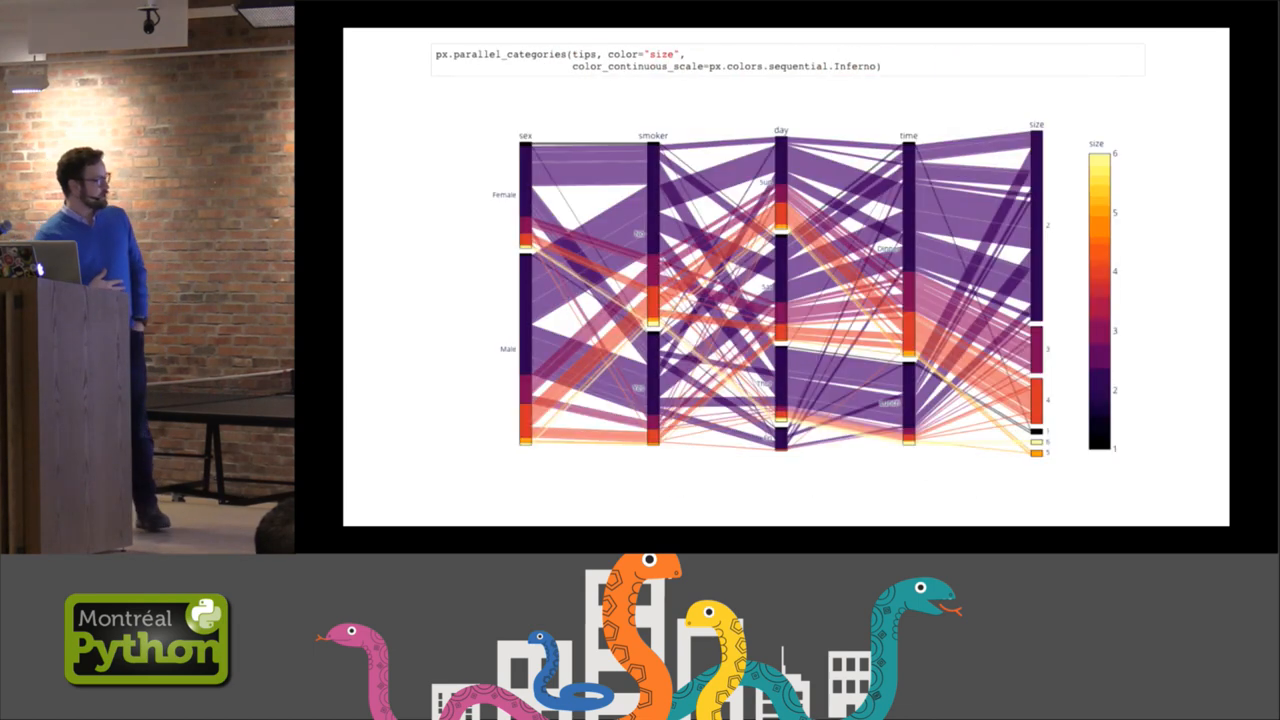
key("Right")
key("Right")
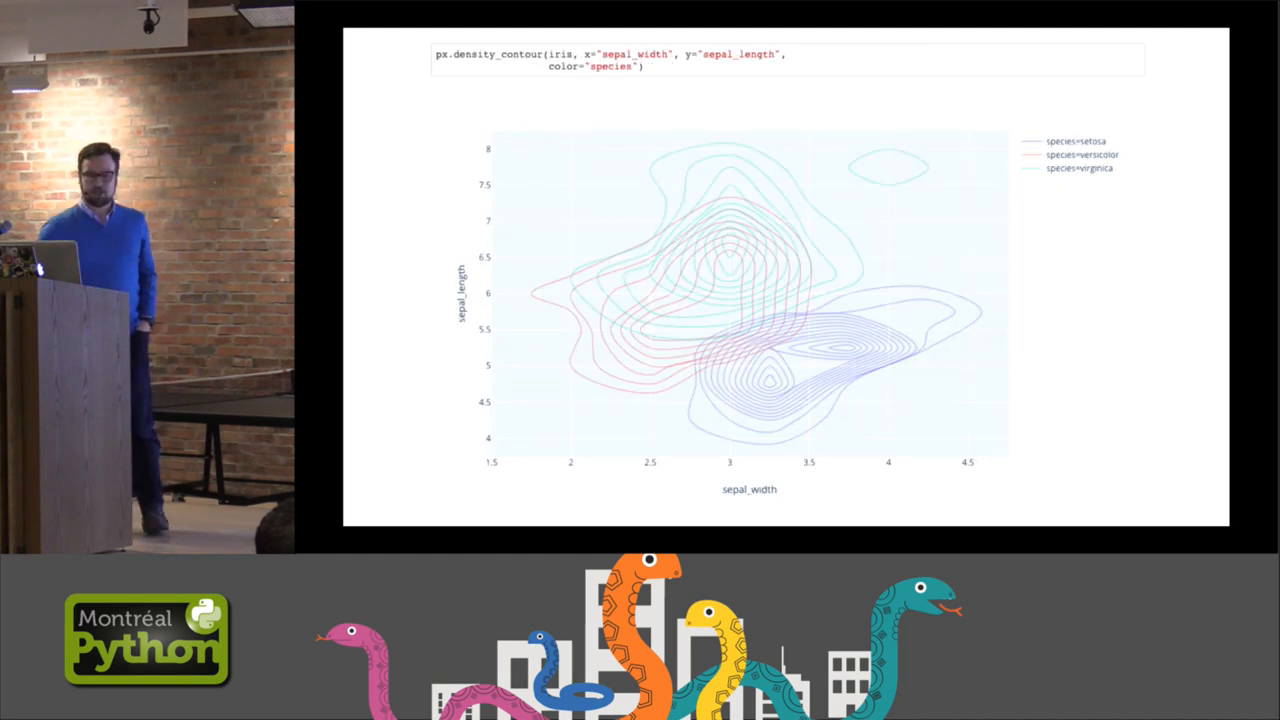
key("Right")
Advance through the ternary, polar wind and Montreal car-share map slides, then leave the slideshow
key("Right")
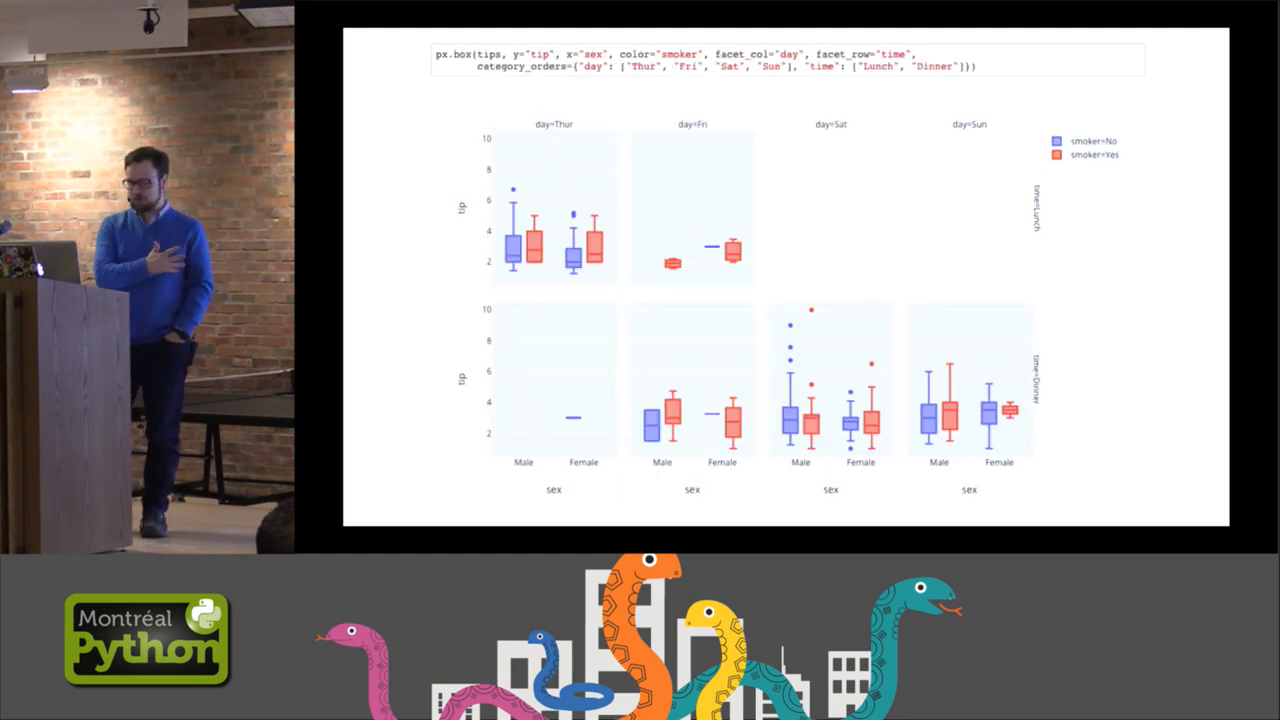
key("Right")
key("Right")
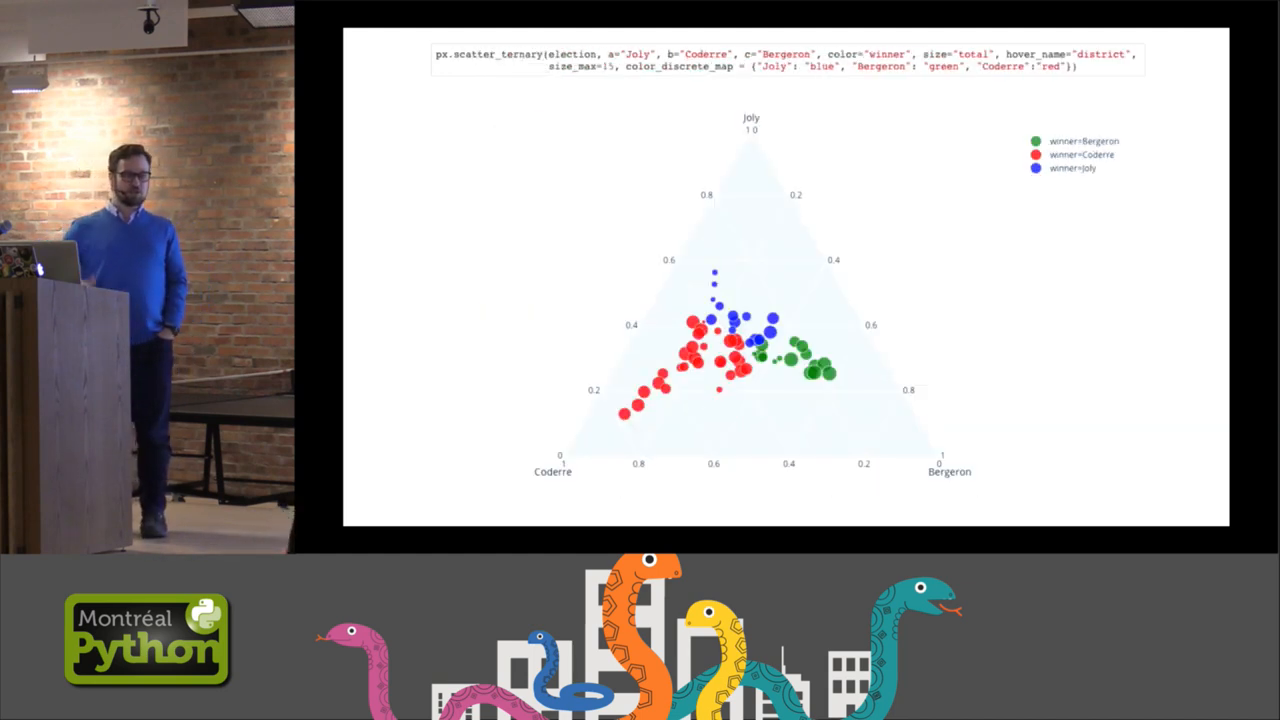
key("Right")
key("Right")
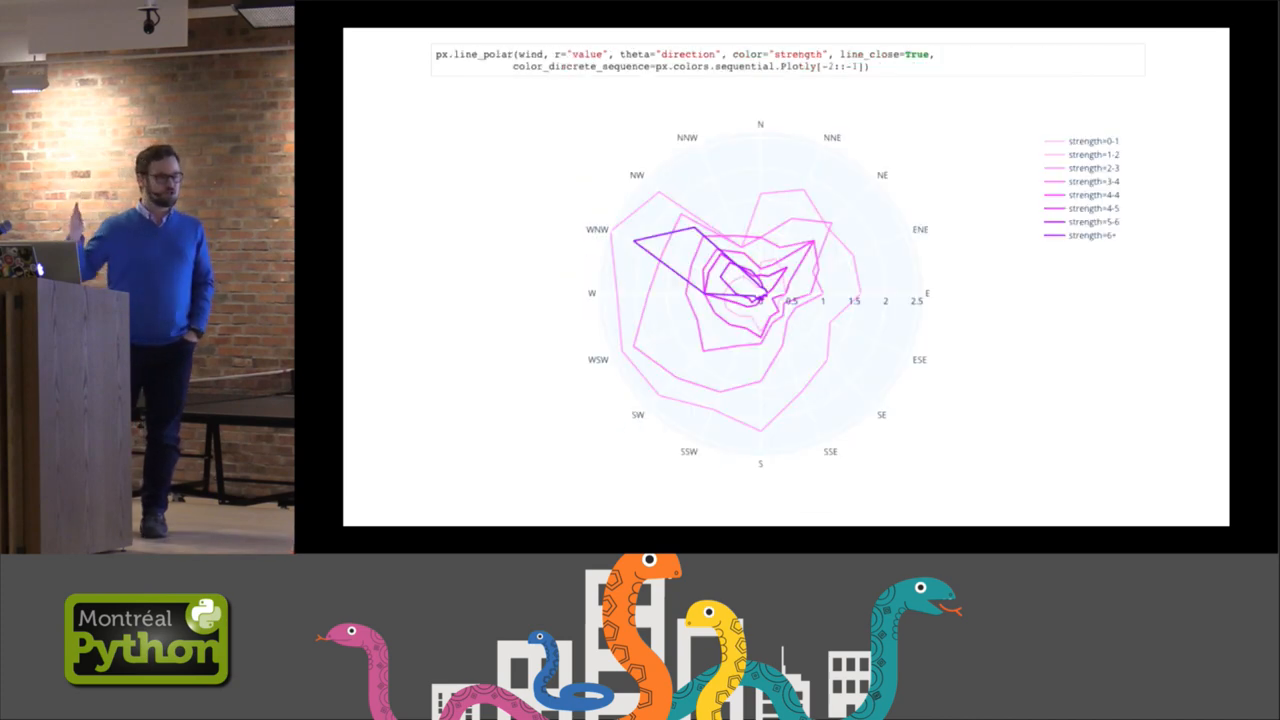
key("Right")
key("Right")
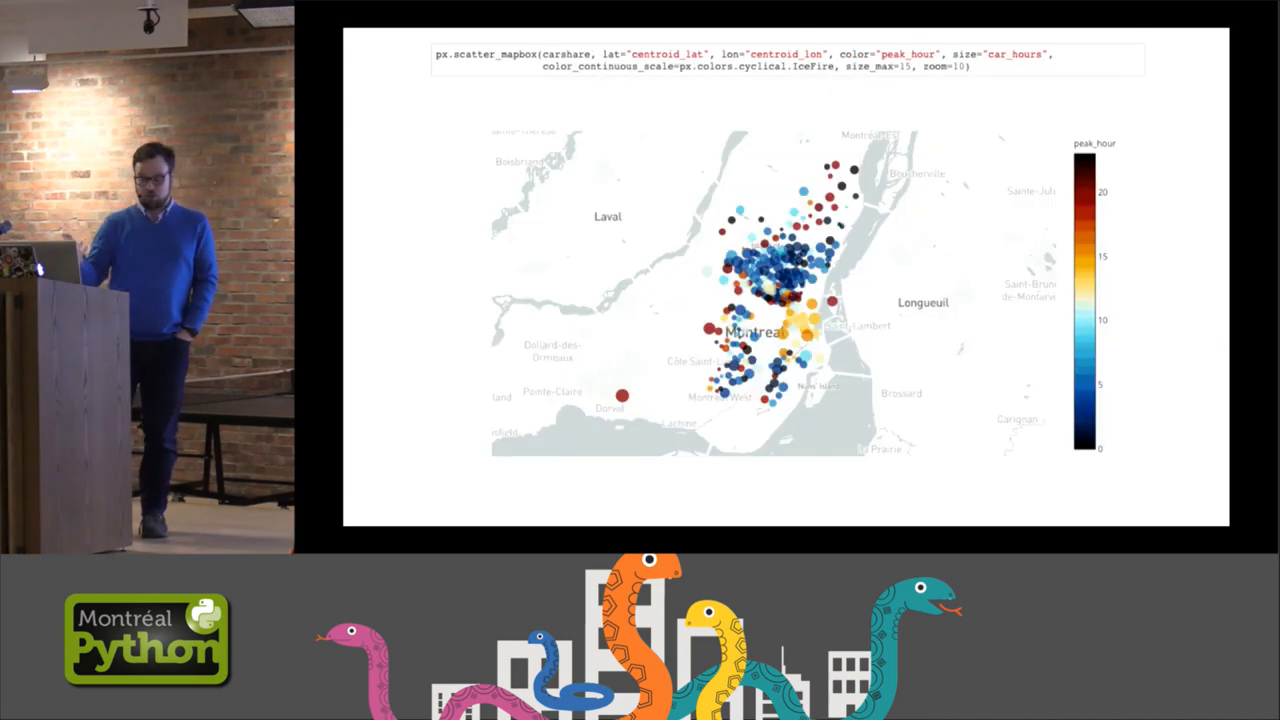
key("Right")
key("Escape")
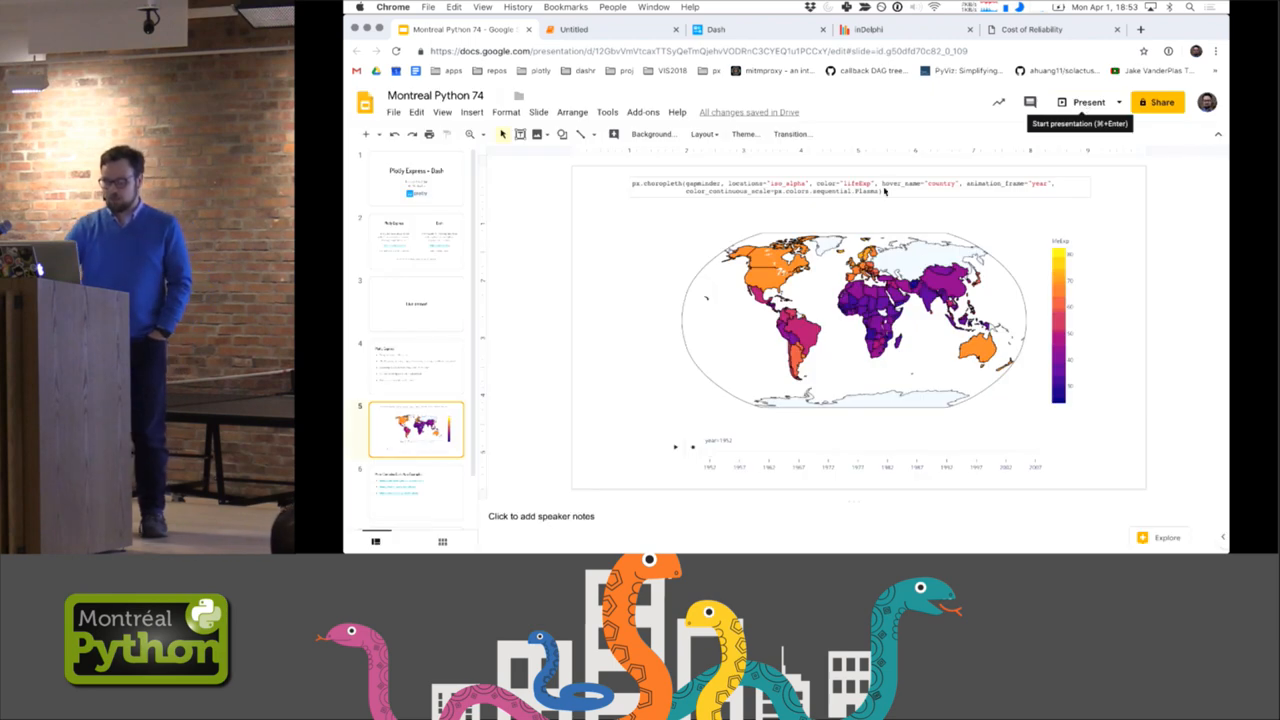
Go to the More Complex Dash App Examples slide and open its first link, the dash-svm explorer, in a new tab
left_click(432, 487)
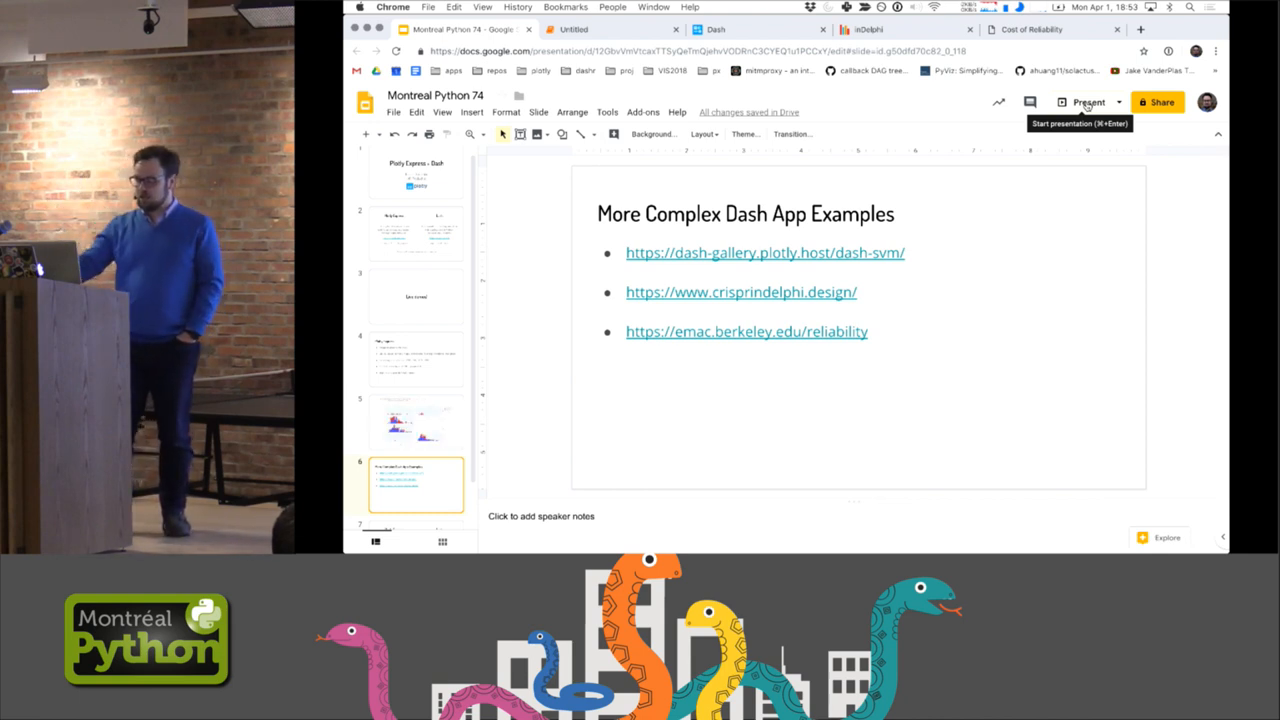
left_click(872, 253)
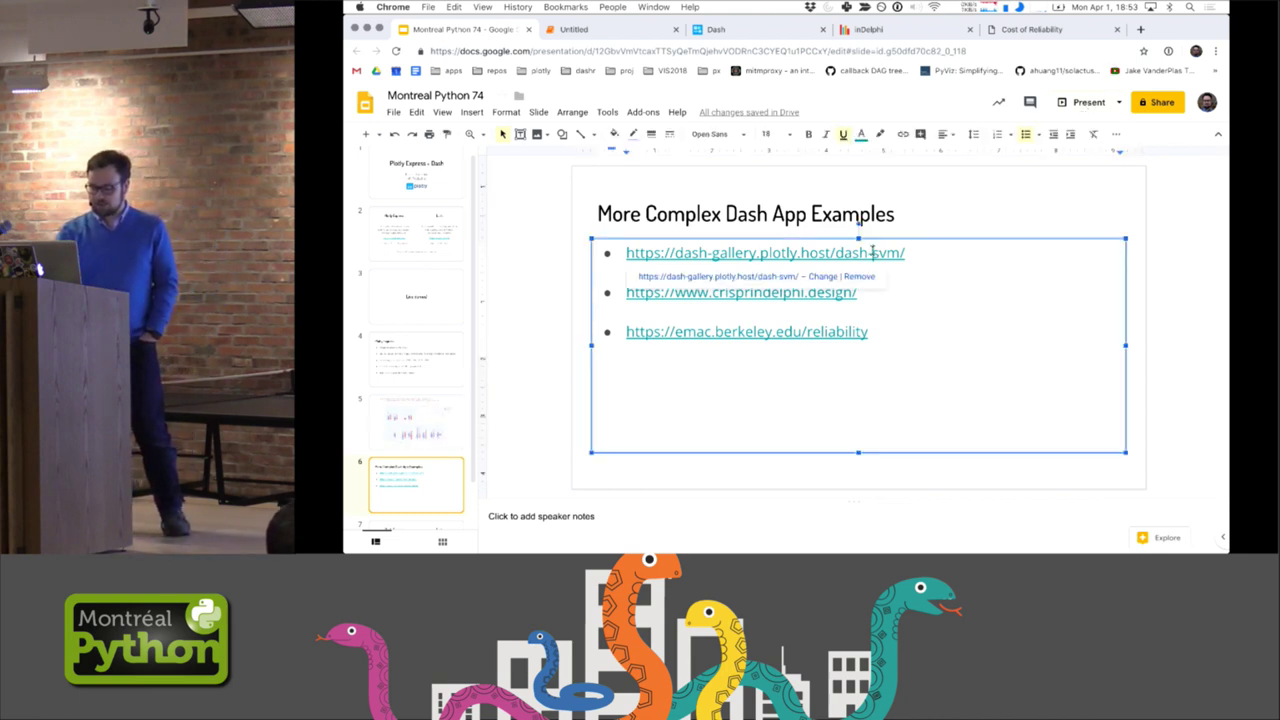
left_click(760, 277)
left_click(644, 29)
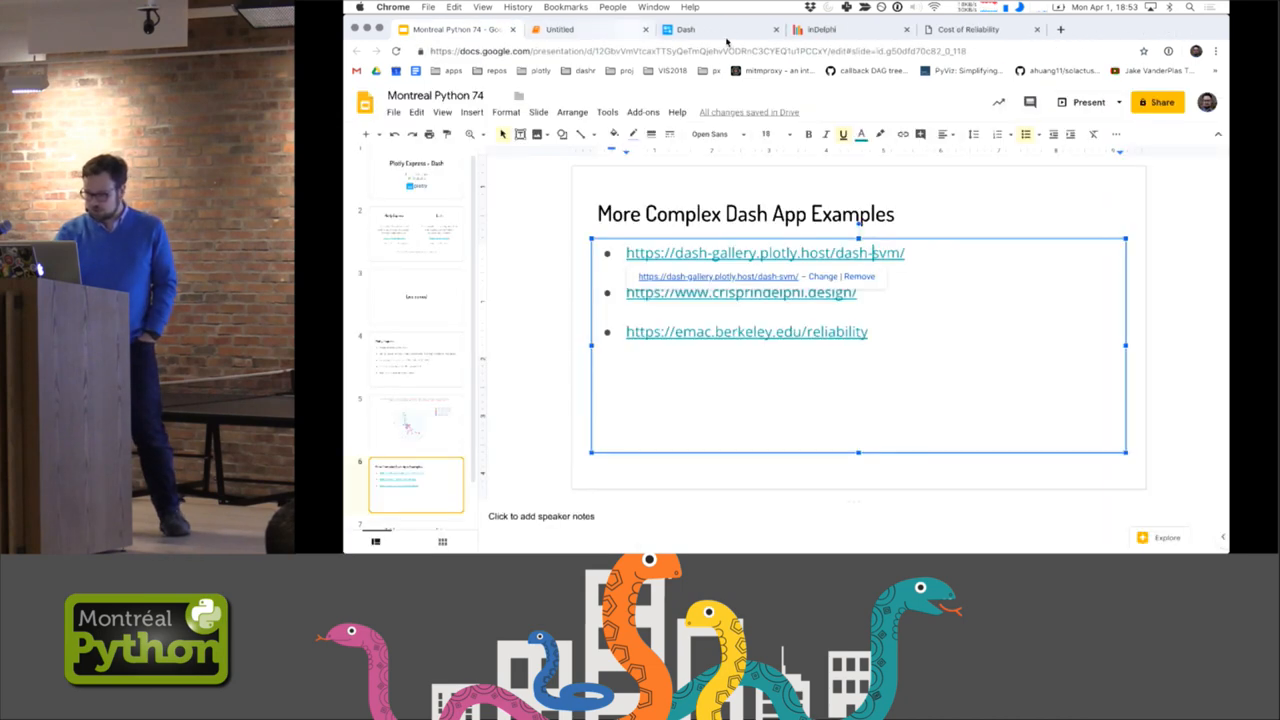
In the SVM Explorer, switch to the Linearly Separable dataset with sample size 200
left_click(712, 30)
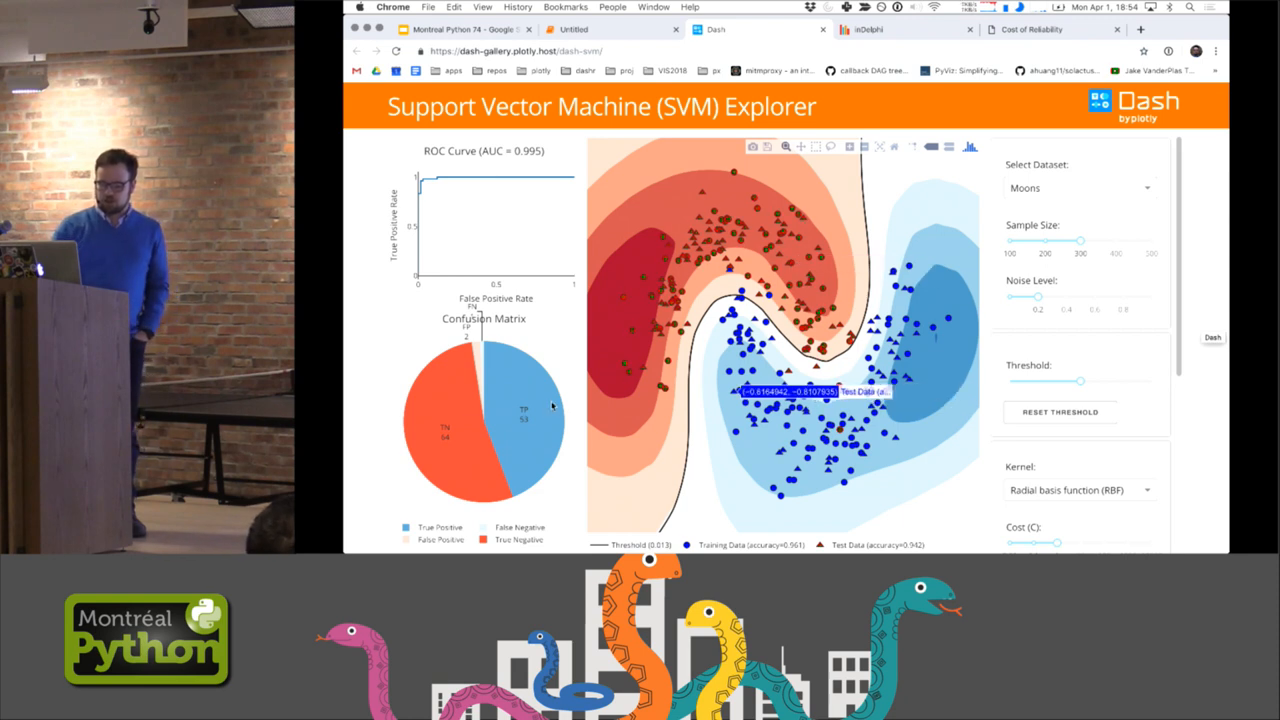
mouse_move(525, 410)
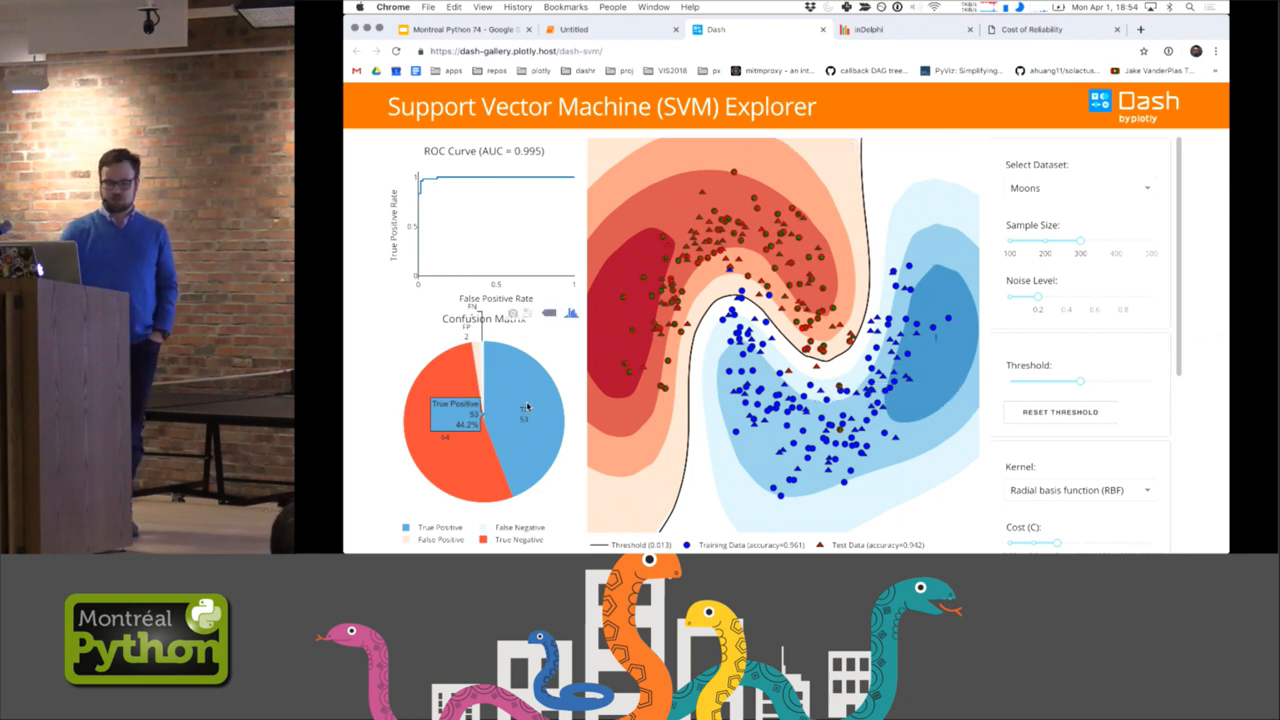
left_click(1040, 188)
left_click(1036, 232)
left_click(1038, 241)
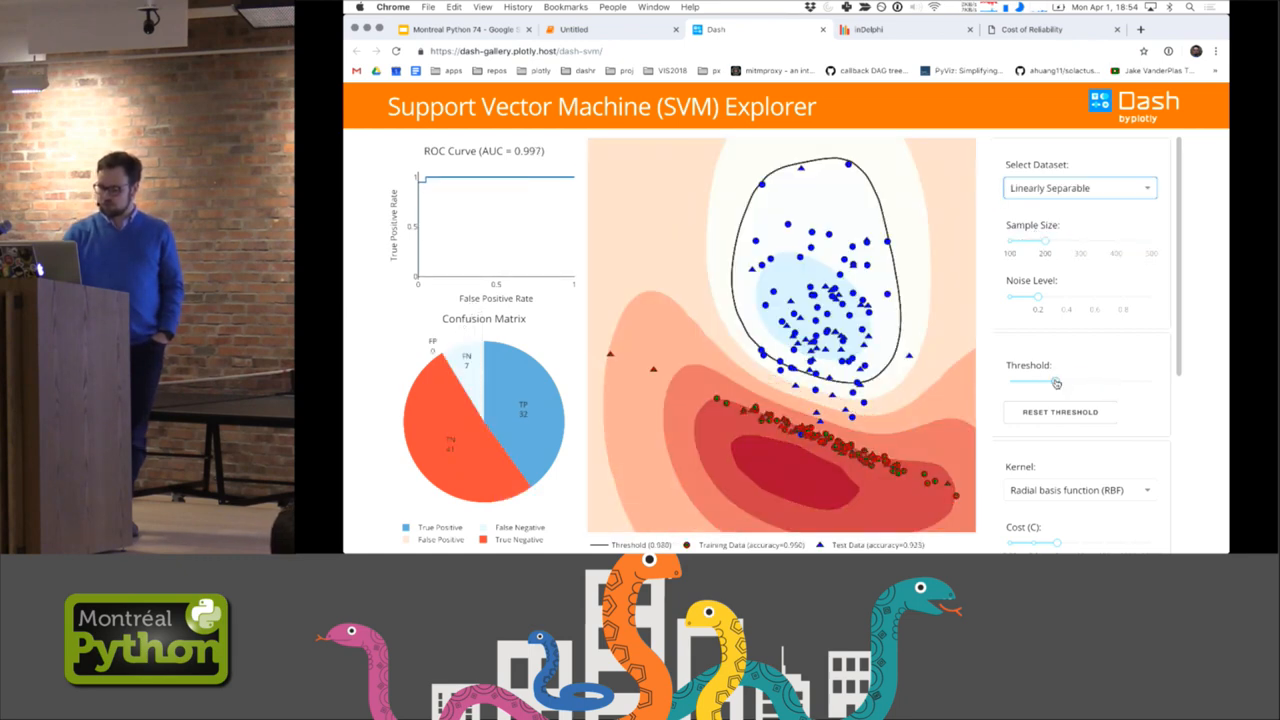
scroll(1056, 383, "down", 5)
scroll(1056, 383, "down", 1)
scroll(1056, 383, "up", 1)
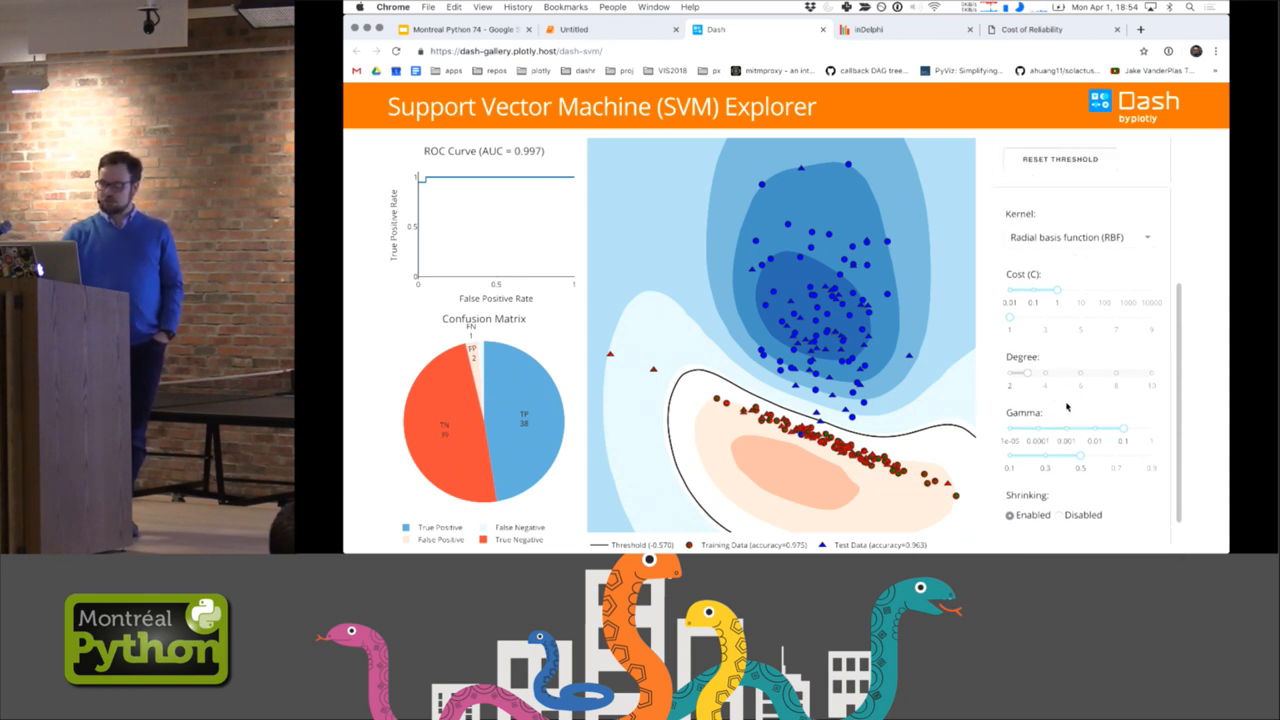
Switch the model to a Polynomial kernel, trying degree 2 then raising it to 4
left_click(1127, 250)
left_click(1094, 303)
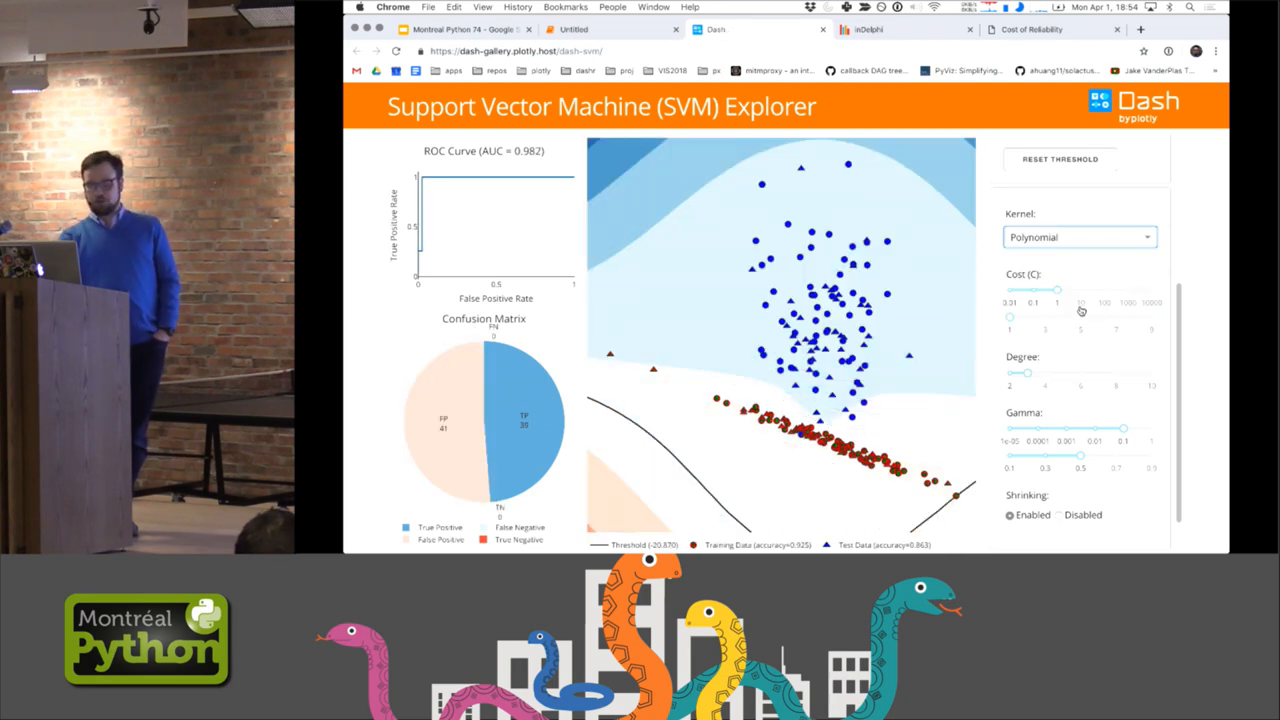
left_click_drag(1046, 374, 1012, 374)
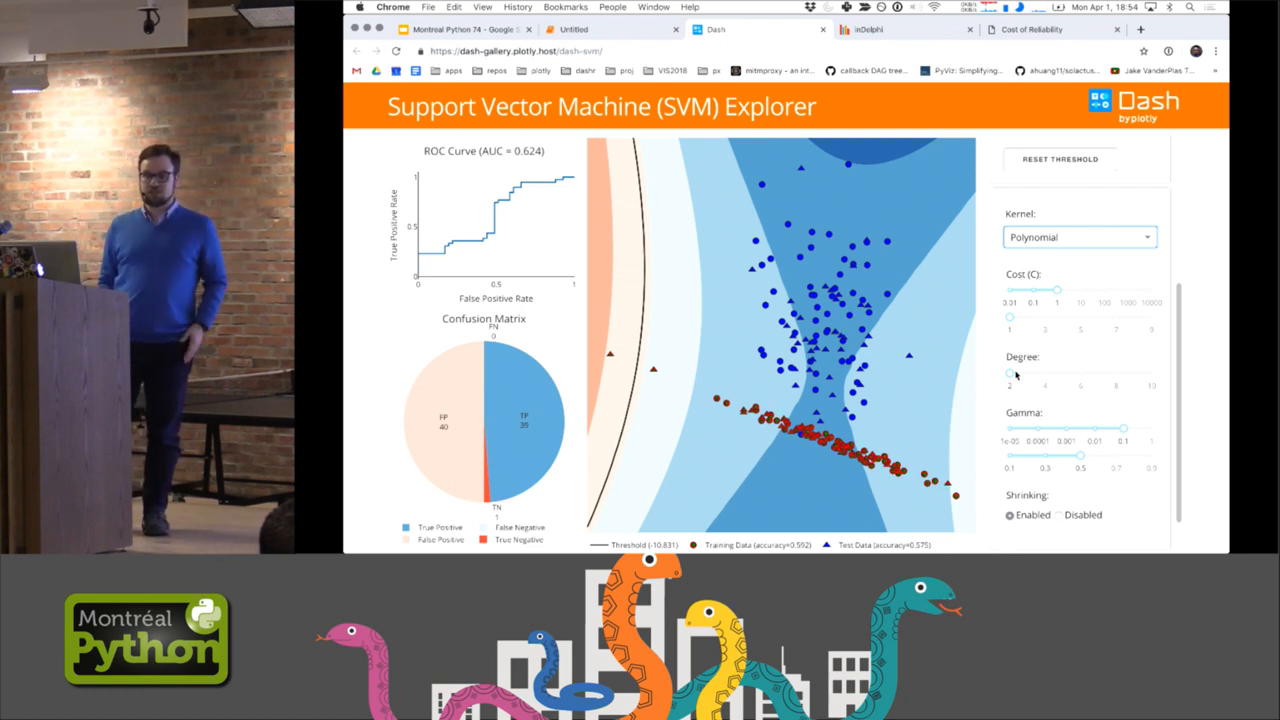
left_click(1050, 381)
scroll(1046, 378, "down", 1)
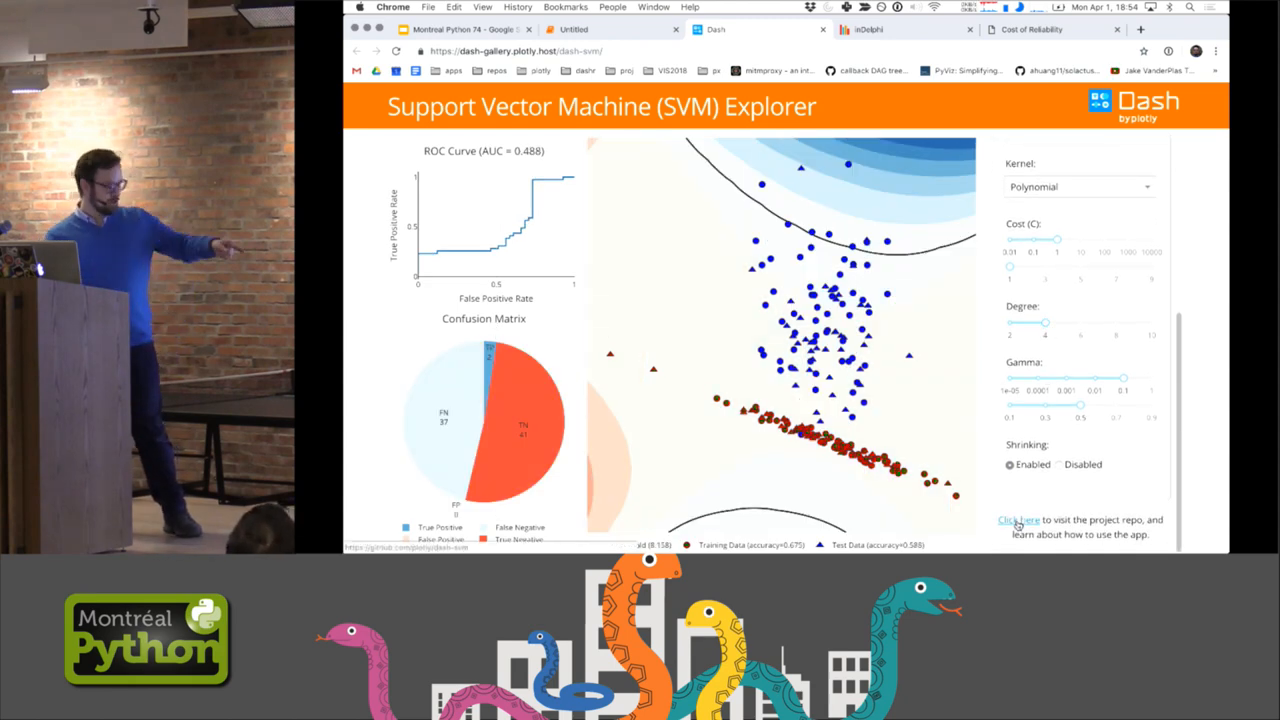
scroll(1090, 420, "up", 4)
scroll(1049, 476, "down", 4)
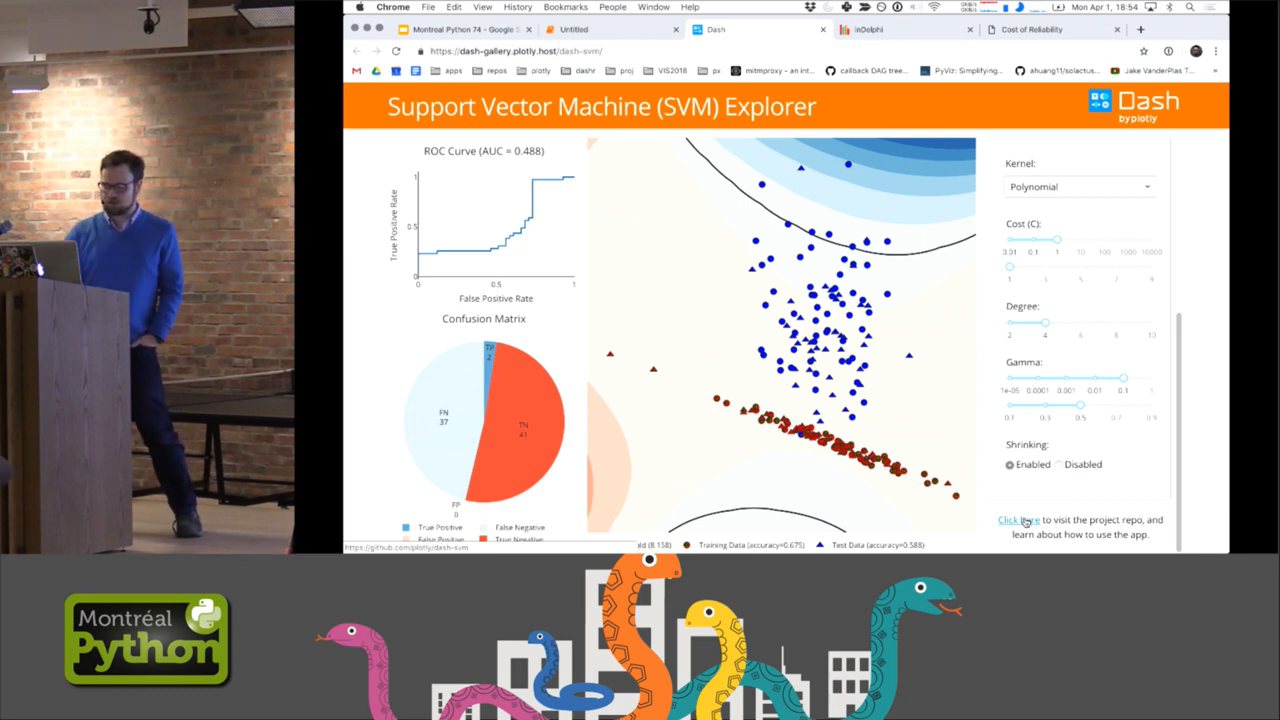
Show the inDelphi app and browse its Batch Mode and About pages before returning to Single Mode
left_click(823, 30)
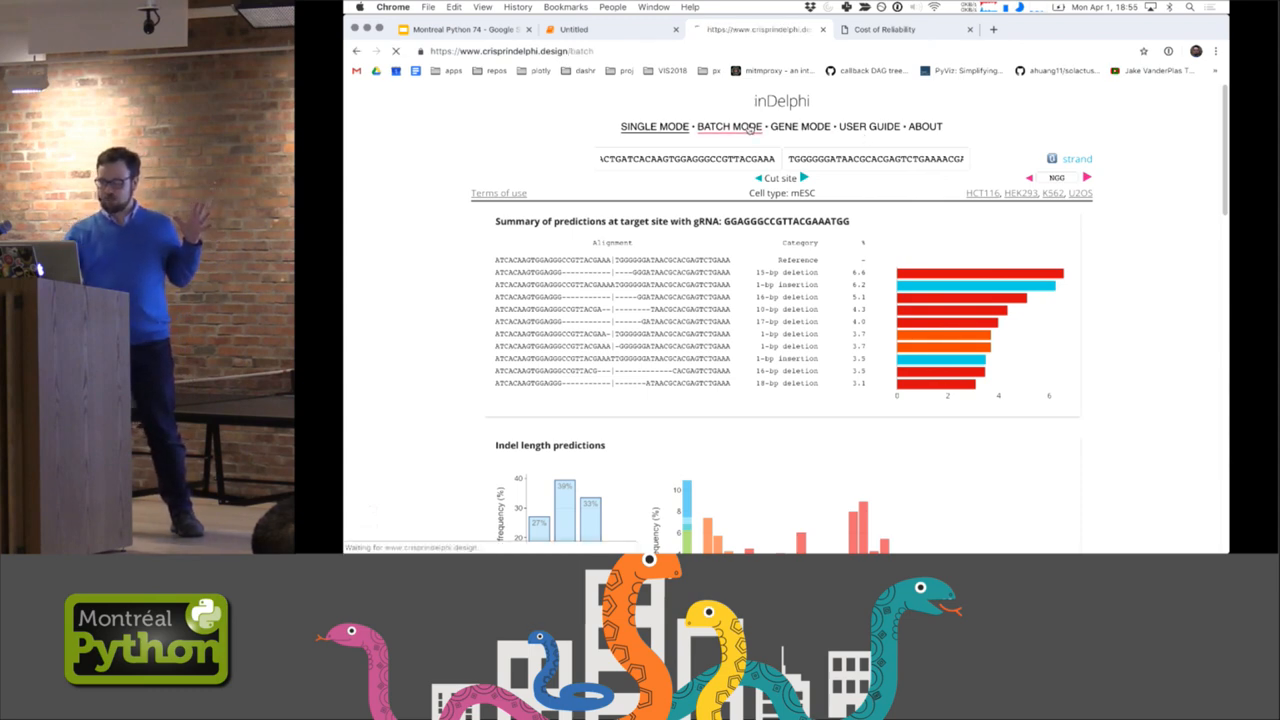
left_click(758, 127)
left_click(926, 131)
scroll(988, 366, "down", 1)
scroll(988, 366, "down", 4)
scroll(988, 366, "up", 4)
mouse_move(612, 272)
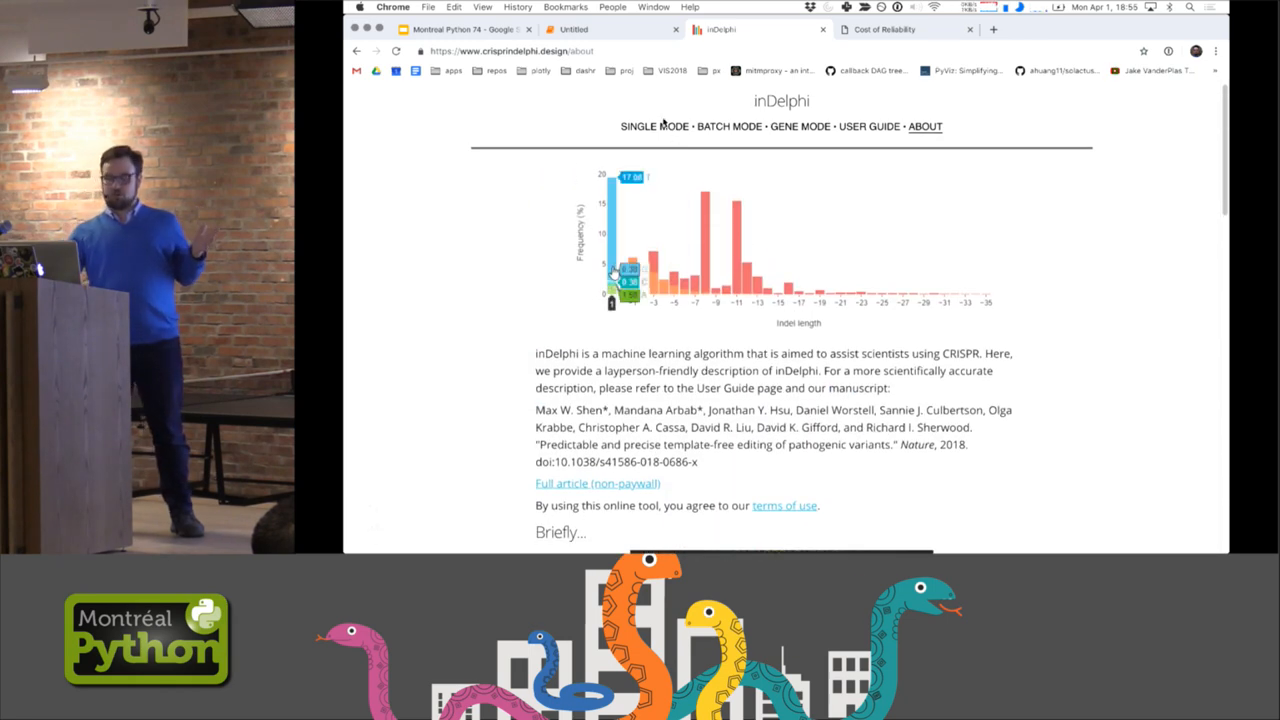
left_click(660, 127)
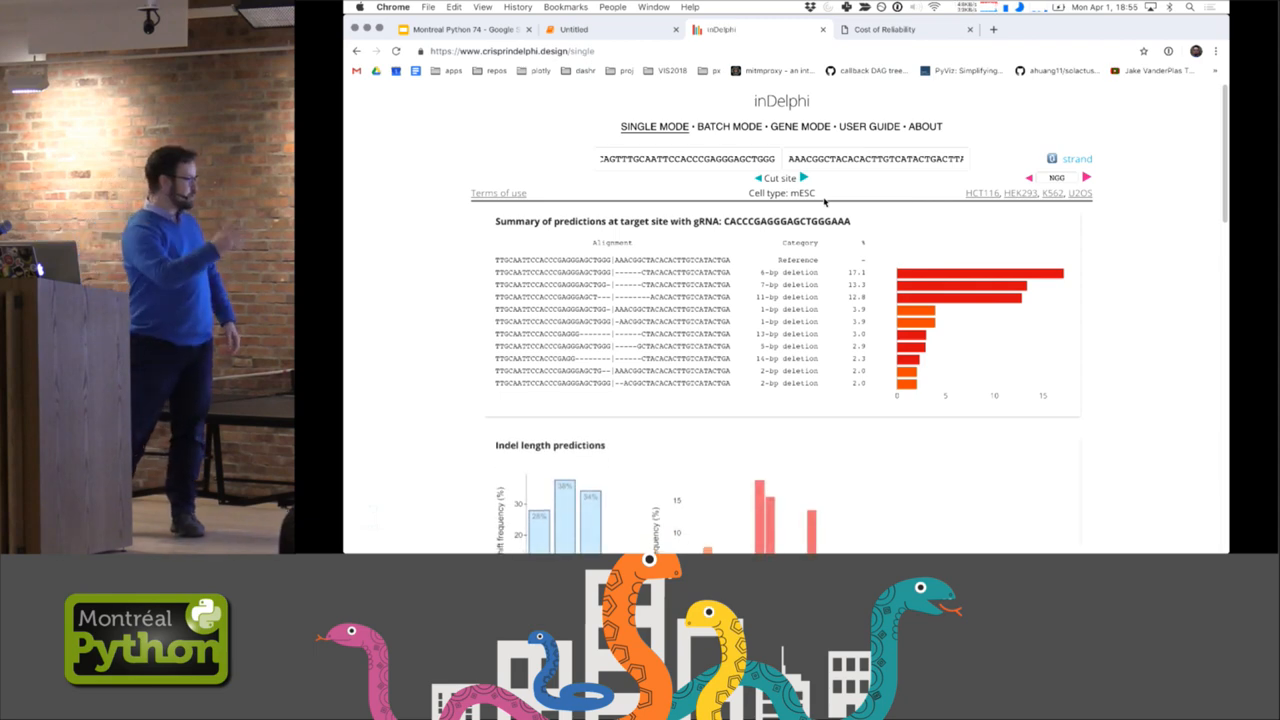
Shift the cut site one base right twice to refresh the indel predictions, then move to the Cost of Reliability tool
left_click(804, 178)
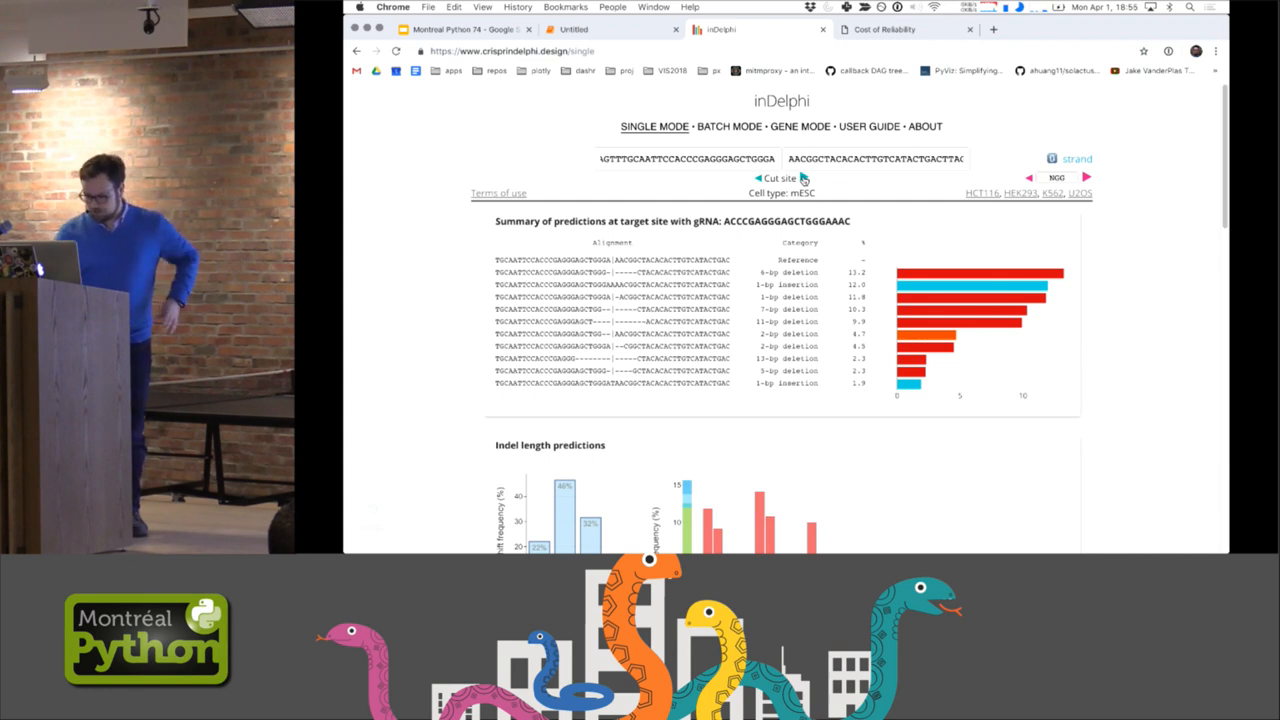
scroll(770, 400, "down", 3)
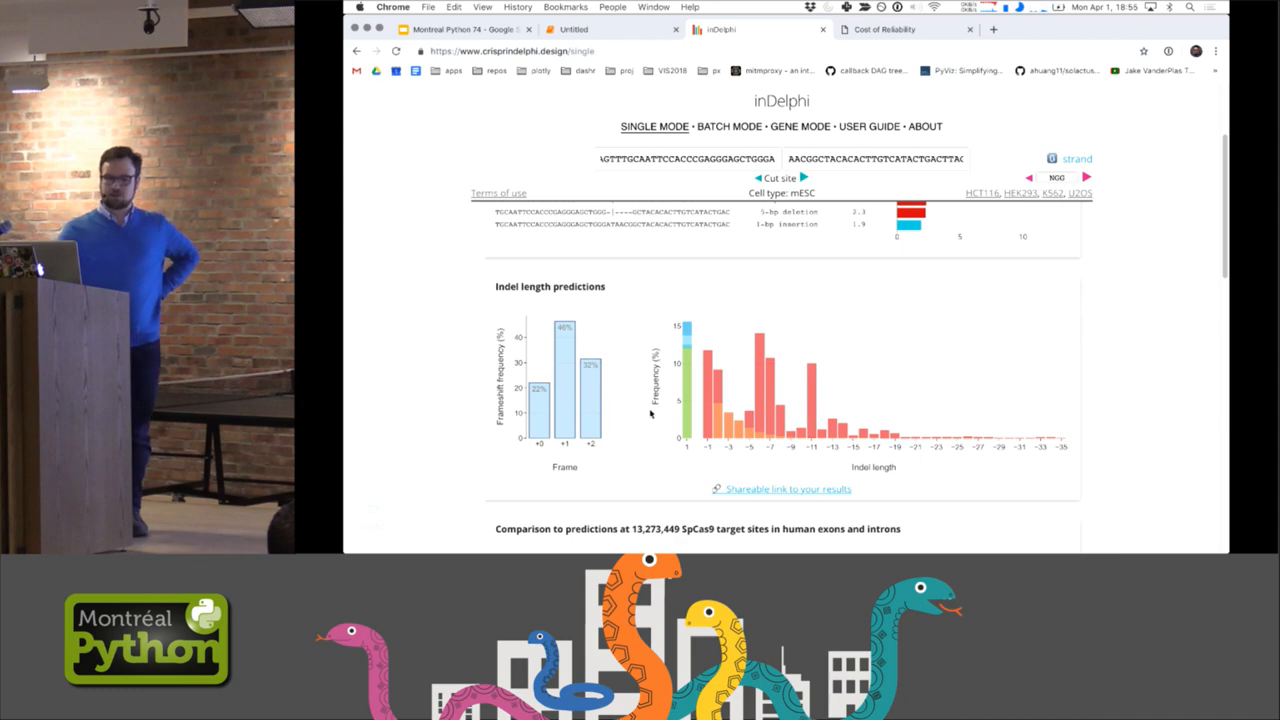
scroll(650, 413, "down", 4)
scroll(650, 413, "down", 1)
scroll(650, 413, "down", 4)
scroll(650, 413, "down", 4)
scroll(650, 413, "down", 3)
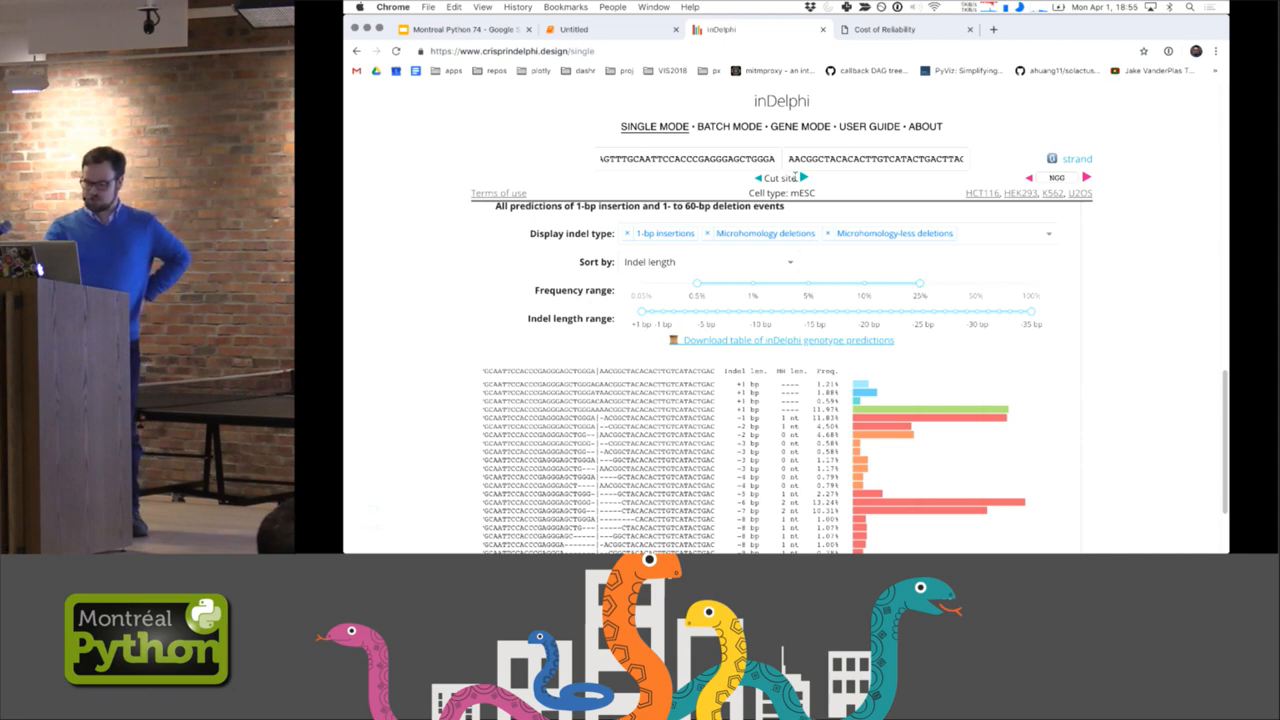
left_click(802, 180)
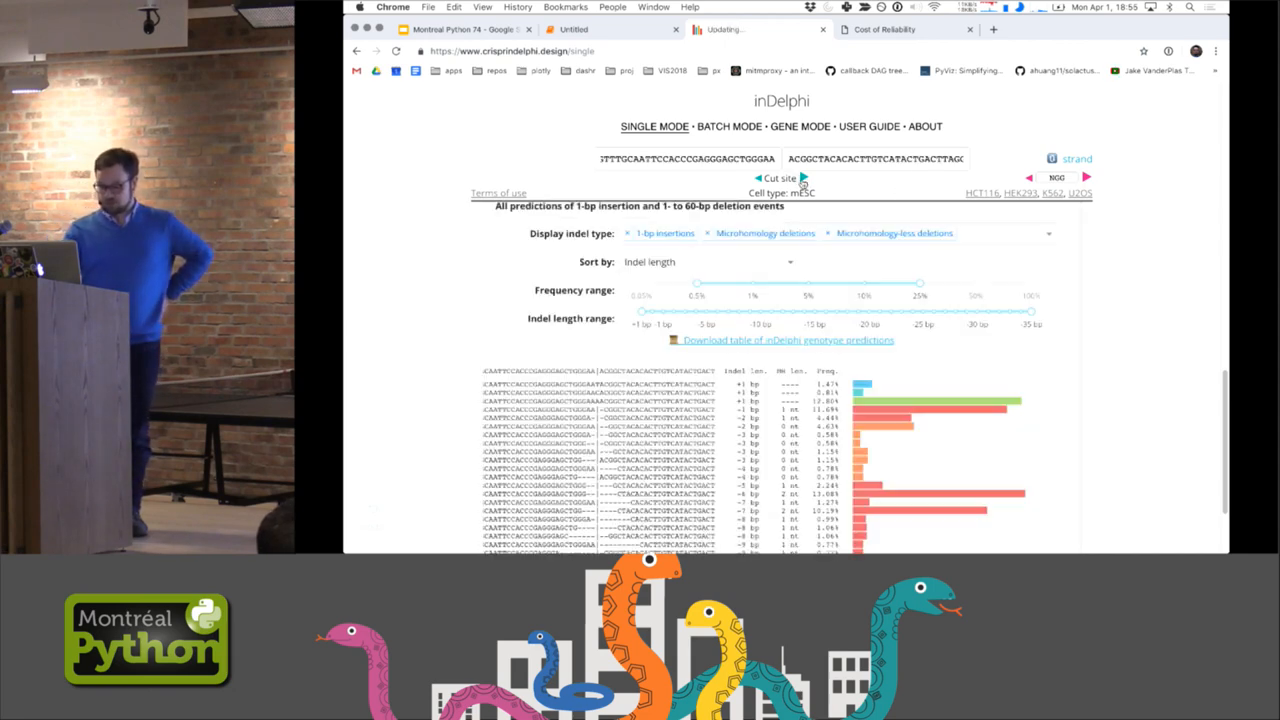
left_click(879, 31)
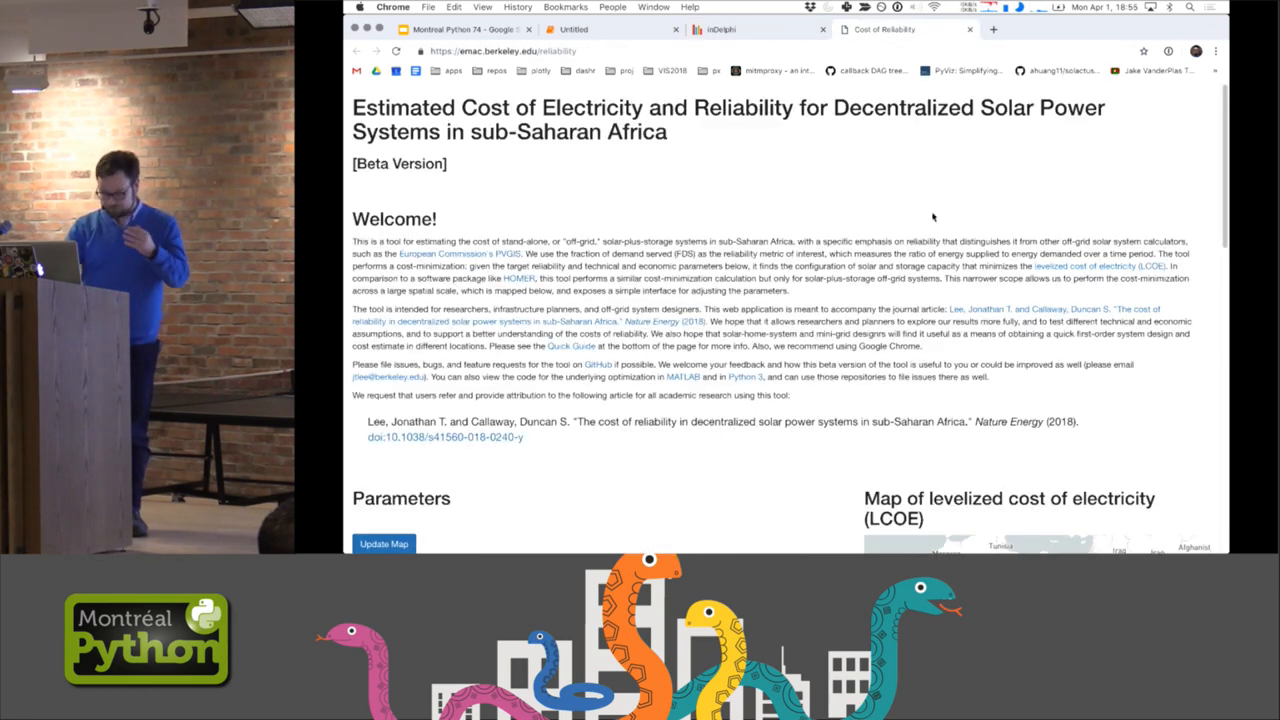
scroll(933, 217, "down", 1)
scroll(933, 217, "up", 1)
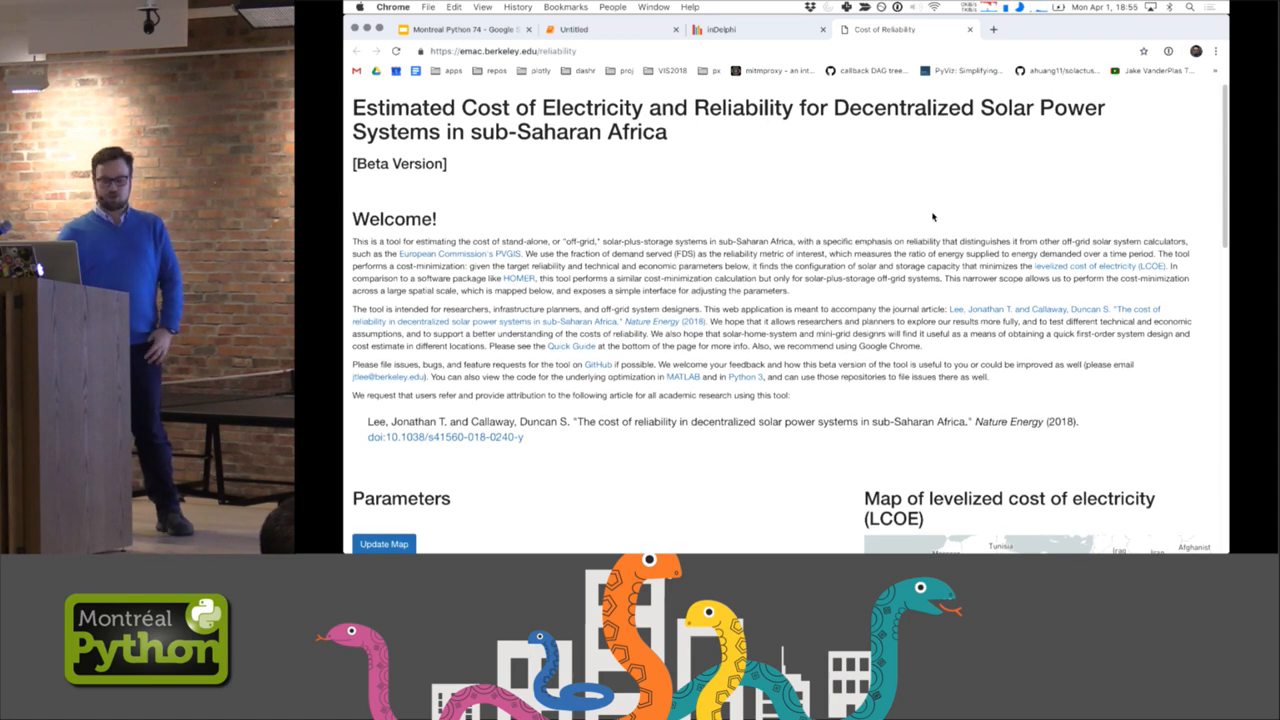
scroll(933, 217, "down", 5)
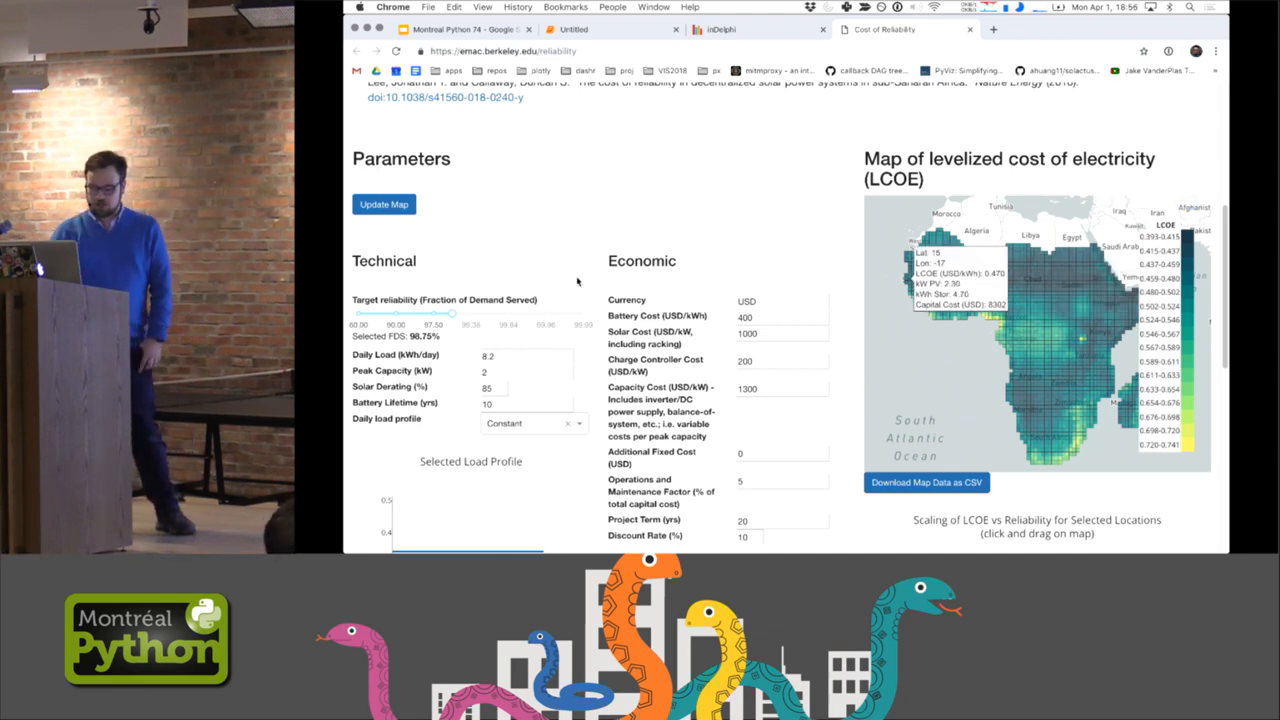
scroll(500, 280, "down", 1)
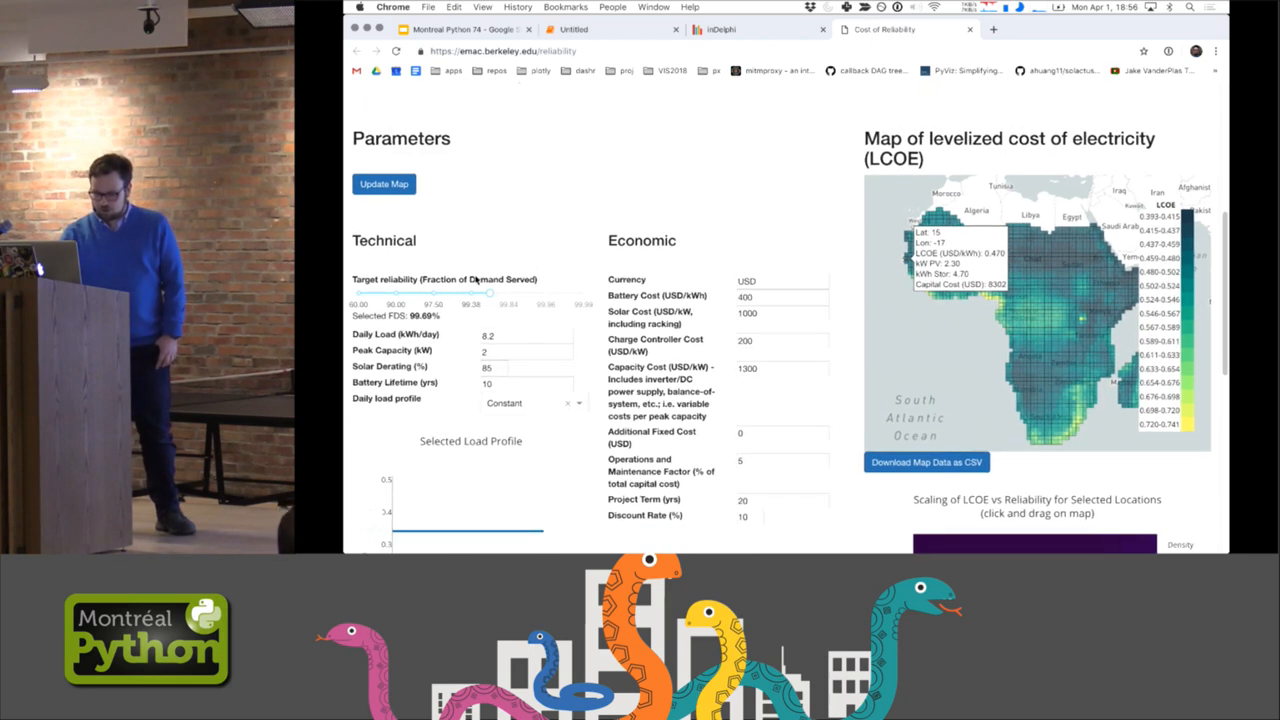
Recompute the African cost-of-electricity map at 99.69% target reliability with Update Map
left_click(398, 170)
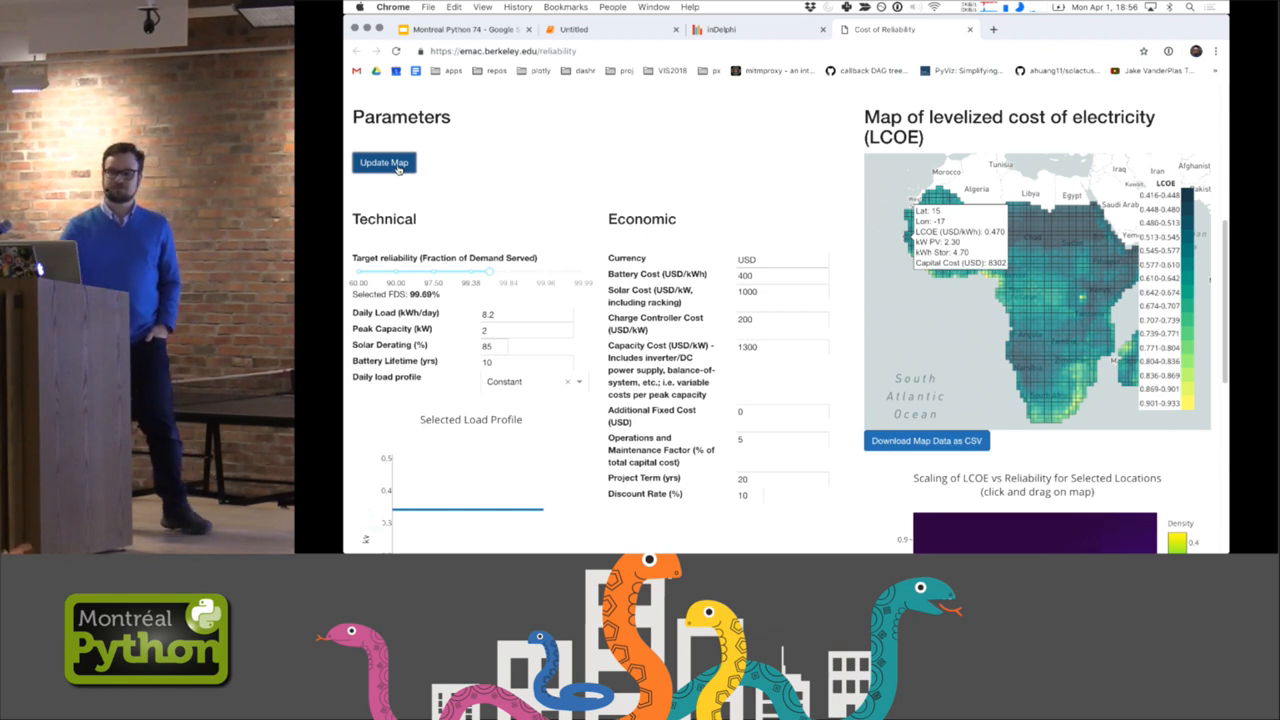
Return to the Montreal Python 74 deck and present slide 7, the Plotly Express and Dash summary, full screen
left_click(448, 33)
scroll(423, 406, "down", 2)
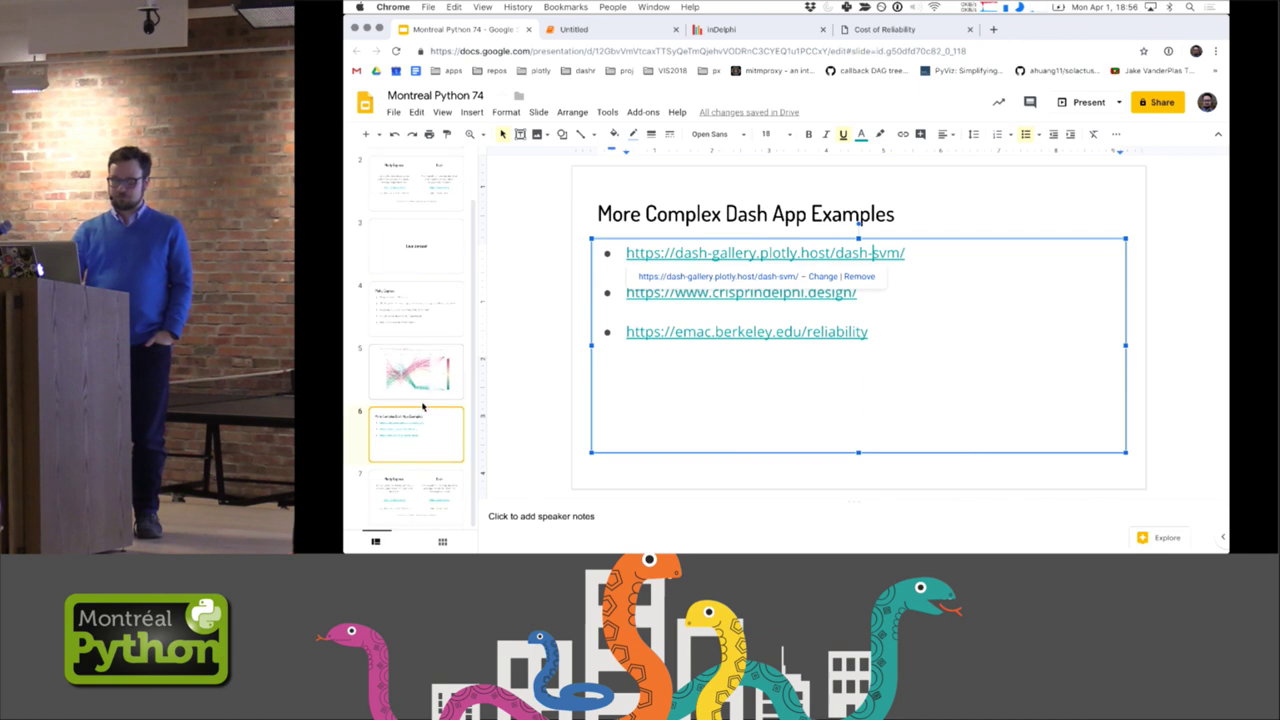
left_click(419, 489)
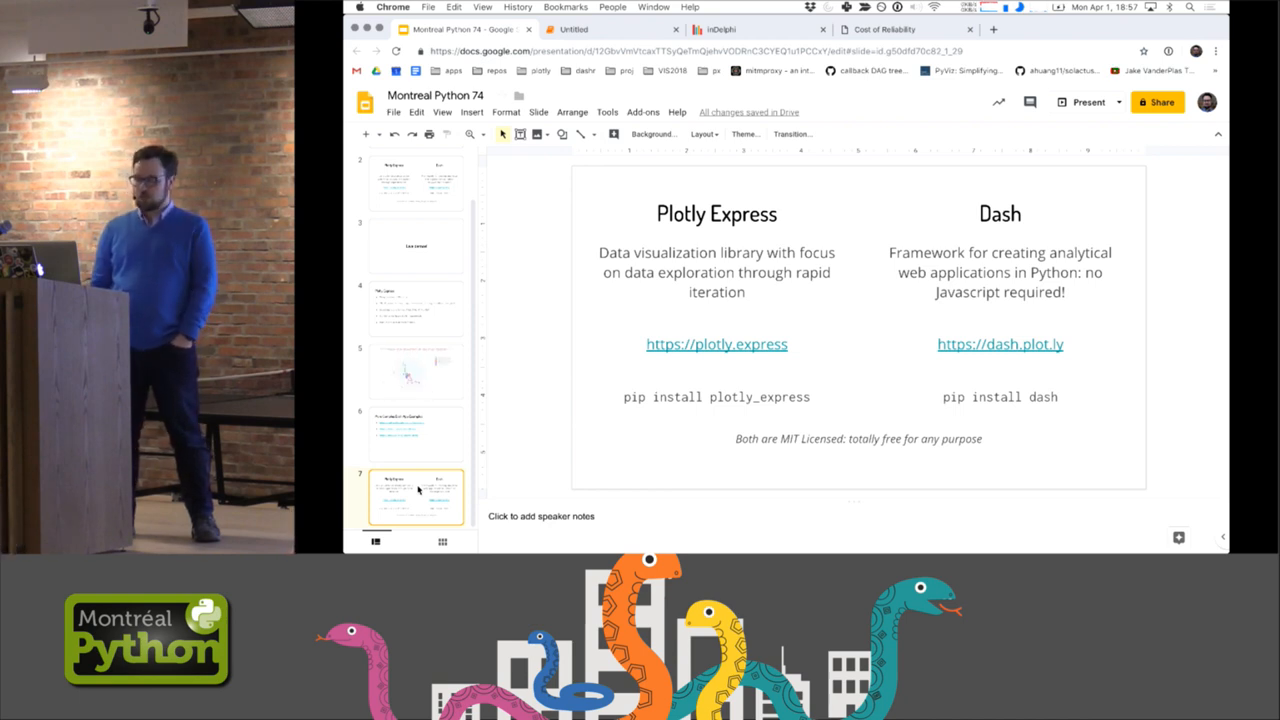
left_click(1070, 110)
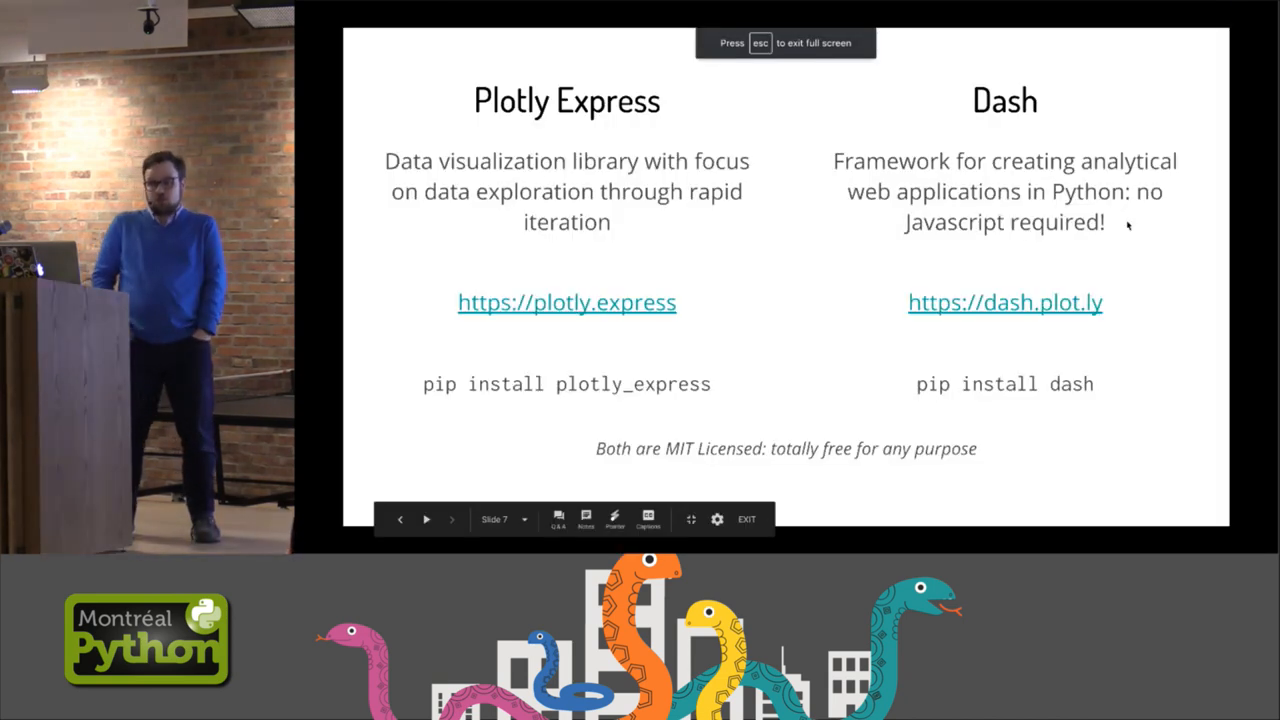